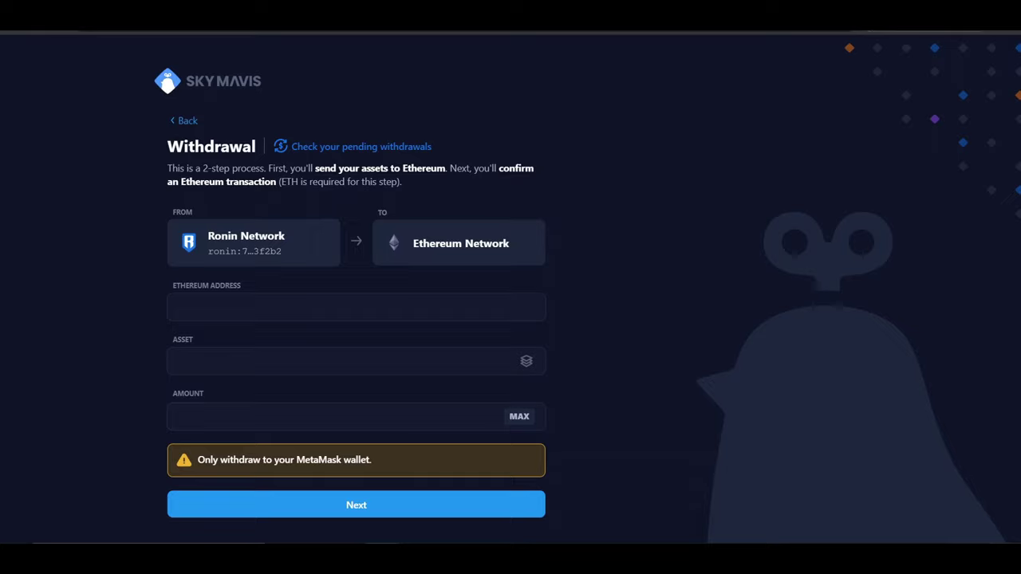
In the Fiat and Spot wallet, search 'slp' and start a deposit of SLP (Smooth Love Potion)
{"action": "scroll", "coordinate": [798, 278], "scroll_direction": "down", "scroll_amount": 4}
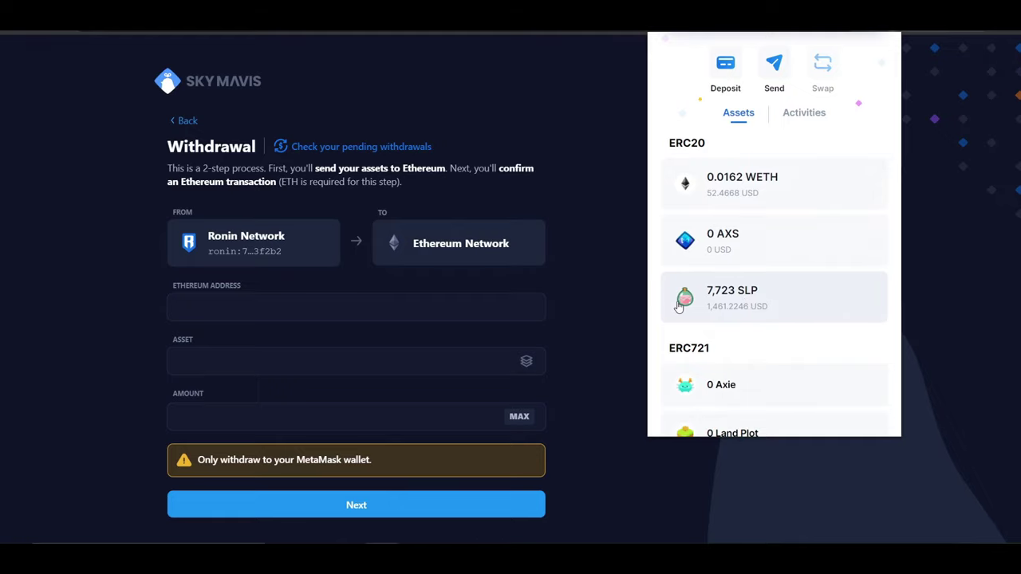
{"action": "left_click", "coordinate": [910, 291]}
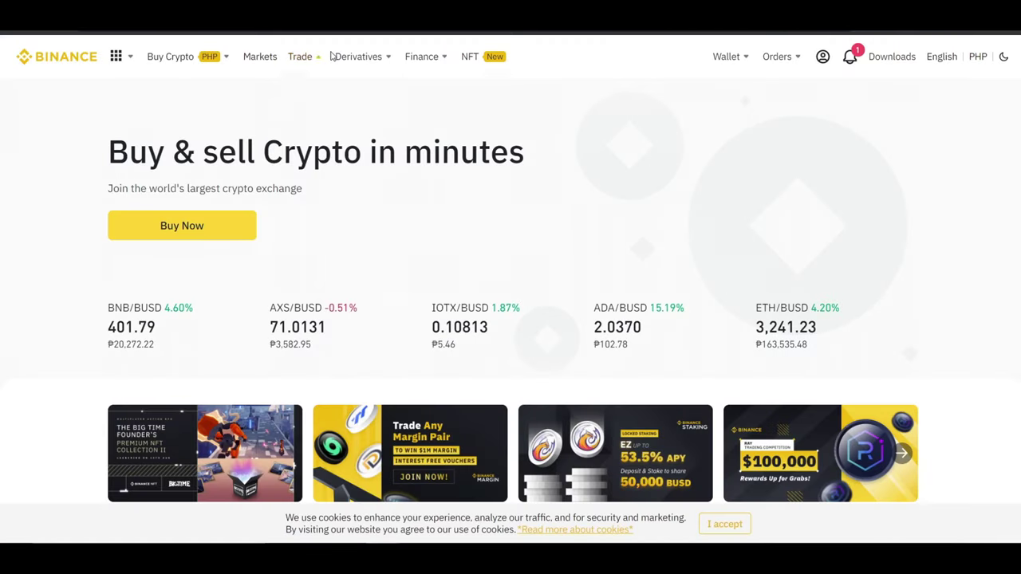
{"action": "mouse_move", "coordinate": [301, 63]}
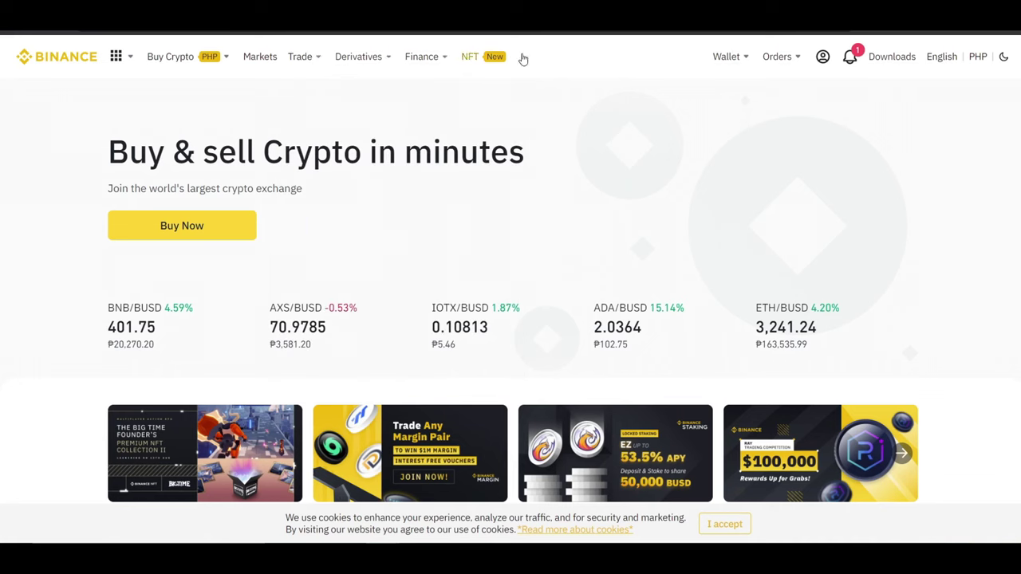
{"action": "mouse_move", "coordinate": [728, 63]}
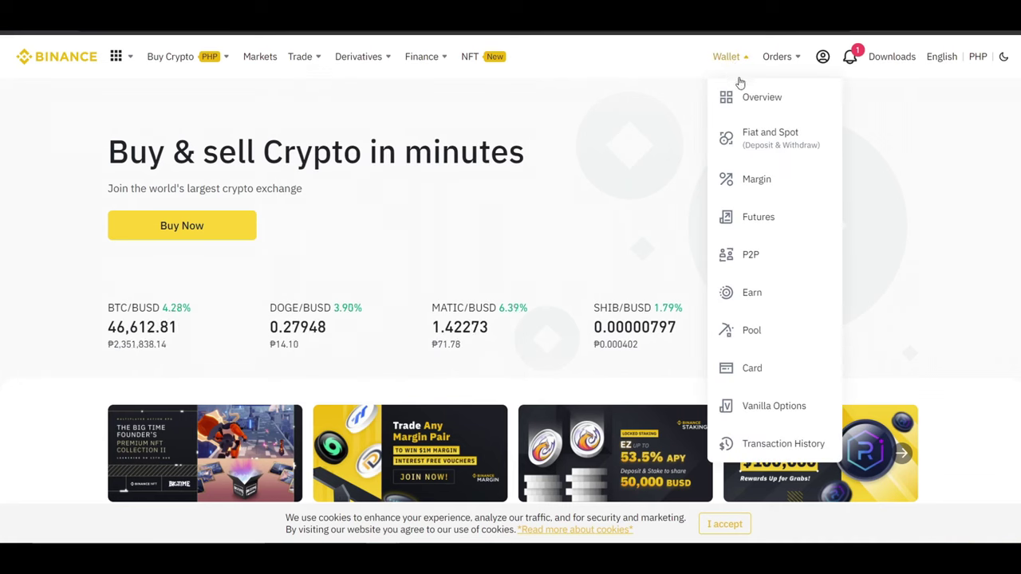
{"action": "left_click", "coordinate": [750, 150]}
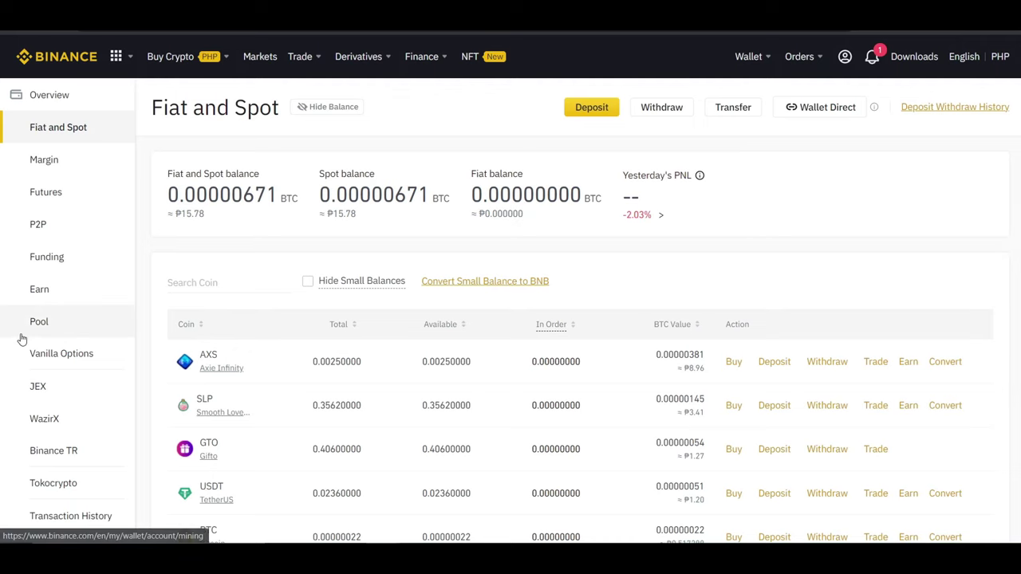
{"action": "left_click", "coordinate": [201, 283]}
{"action": "type", "text": "slp"}
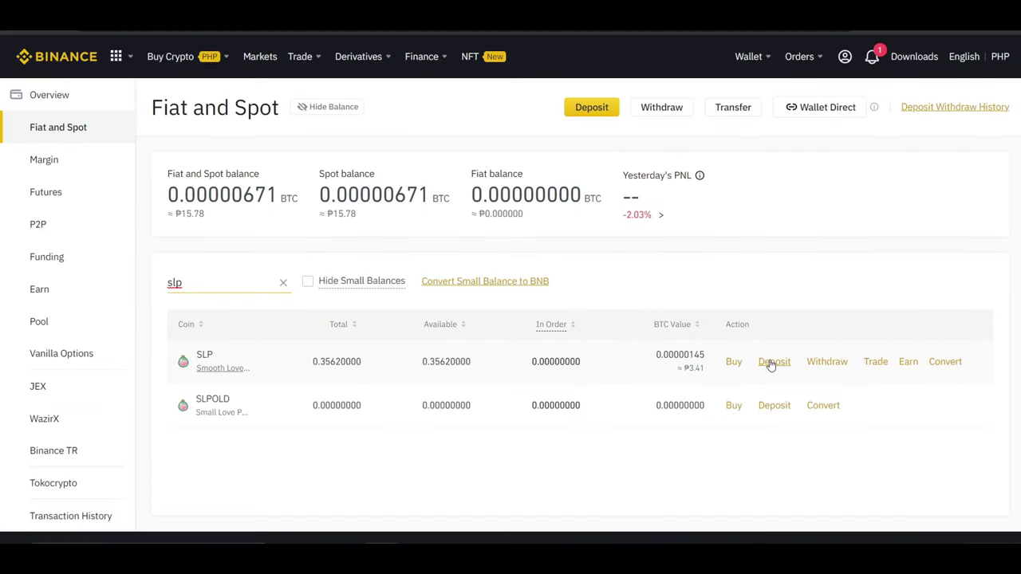
{"action": "left_click", "coordinate": [771, 362]}
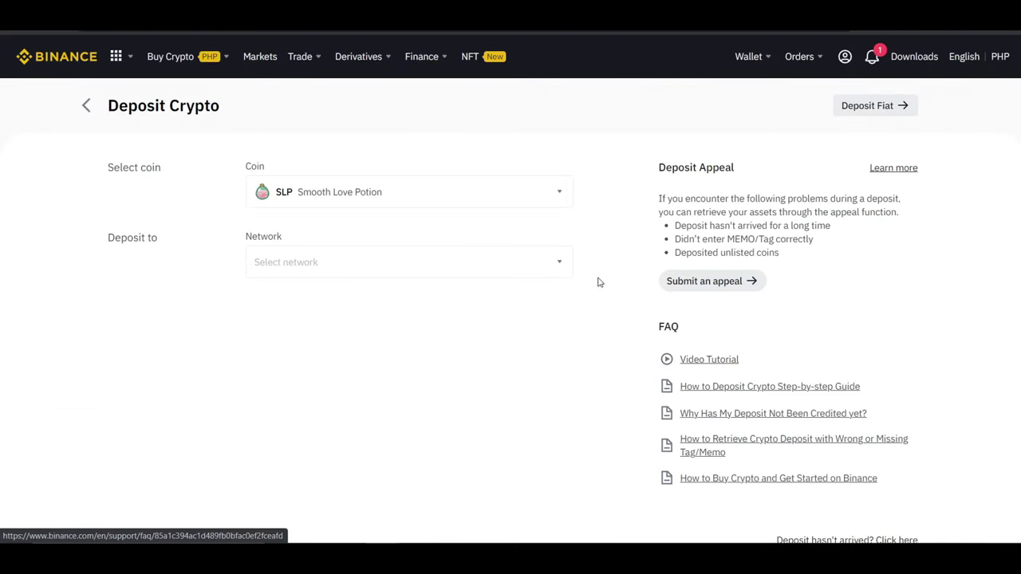
Choose the Ethereum (ERC20) network for the SLP deposit and dismiss the name warning
{"action": "left_click", "coordinate": [544, 270]}
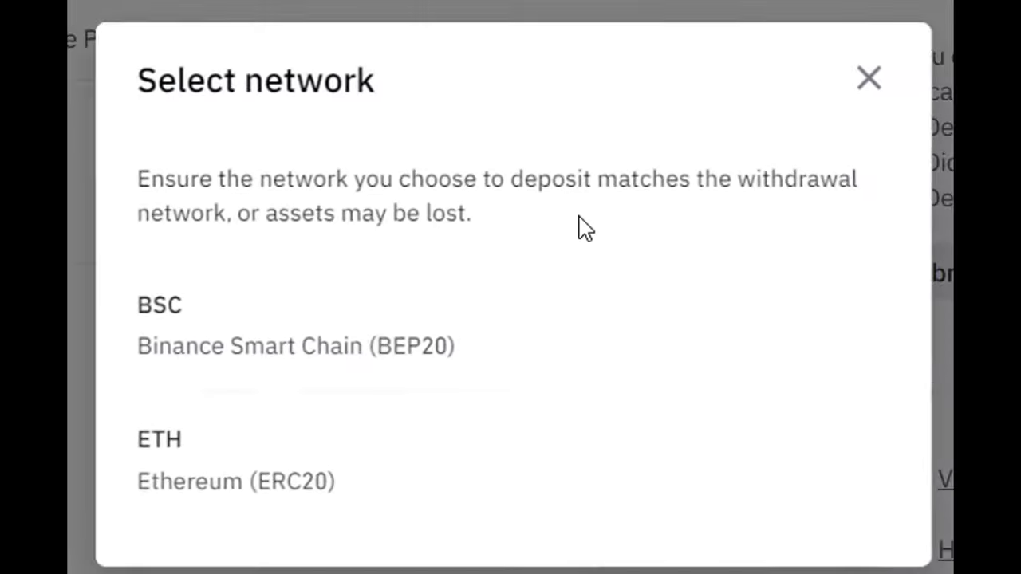
{"action": "left_click", "coordinate": [338, 487]}
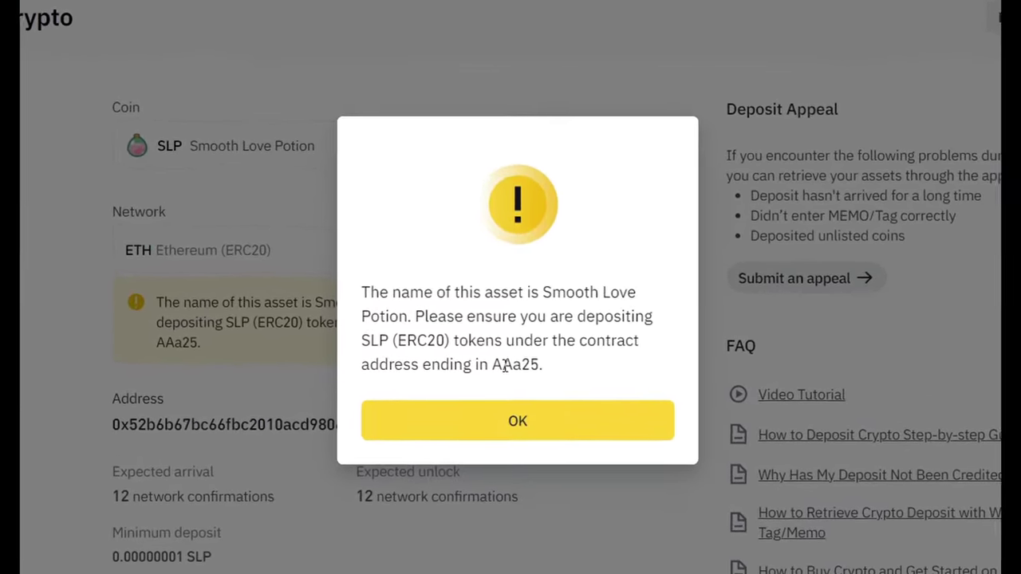
{"action": "left_click_drag", "start_coordinate": [495, 359], "coordinate": [546, 384]}
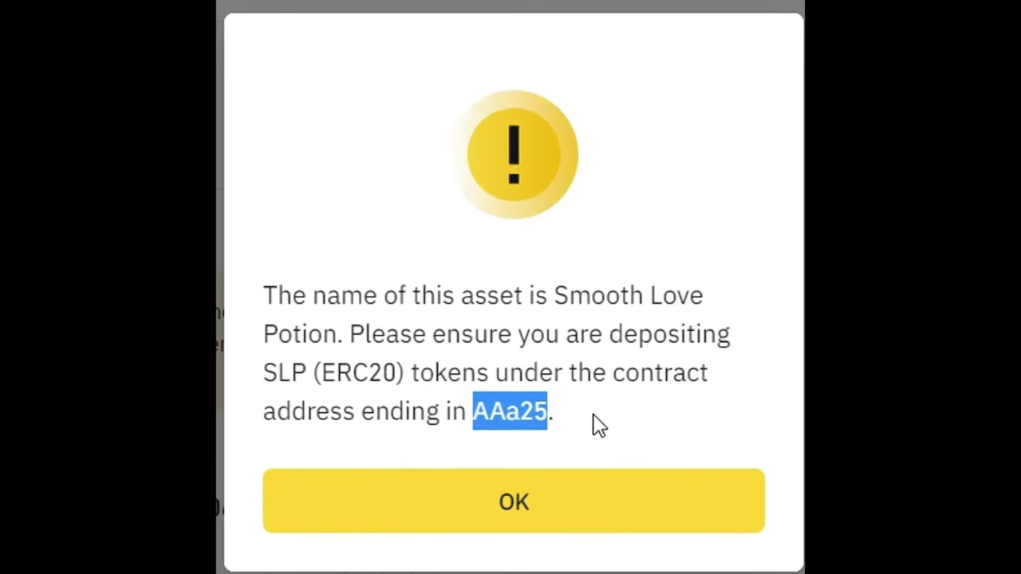
{"action": "left_click", "coordinate": [563, 515]}
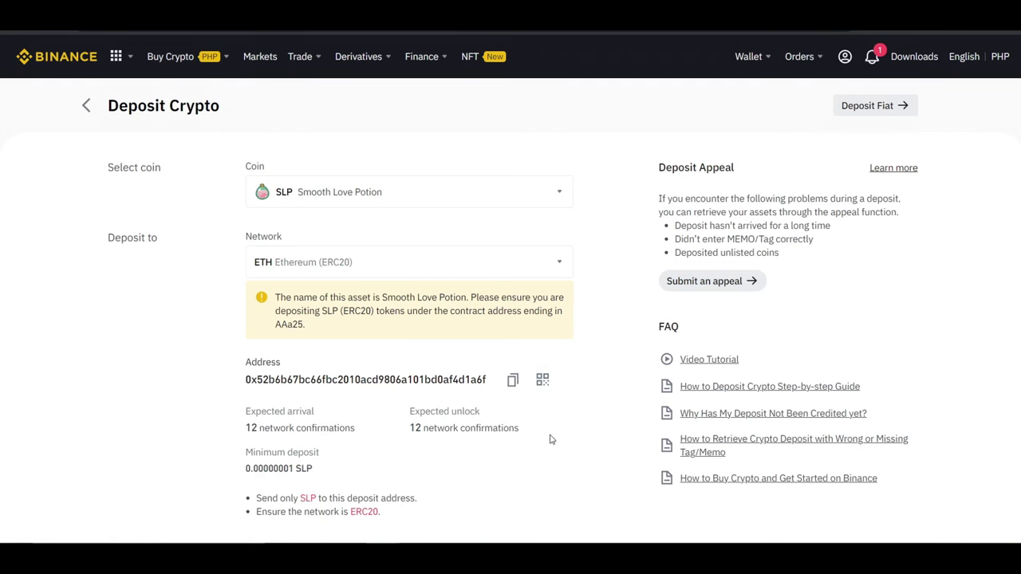
Copy the ERC20 SLP deposit address and go back to the Ronin withdrawal page
{"action": "scroll", "coordinate": [550, 440], "scroll_direction": "down", "scroll_amount": 2}
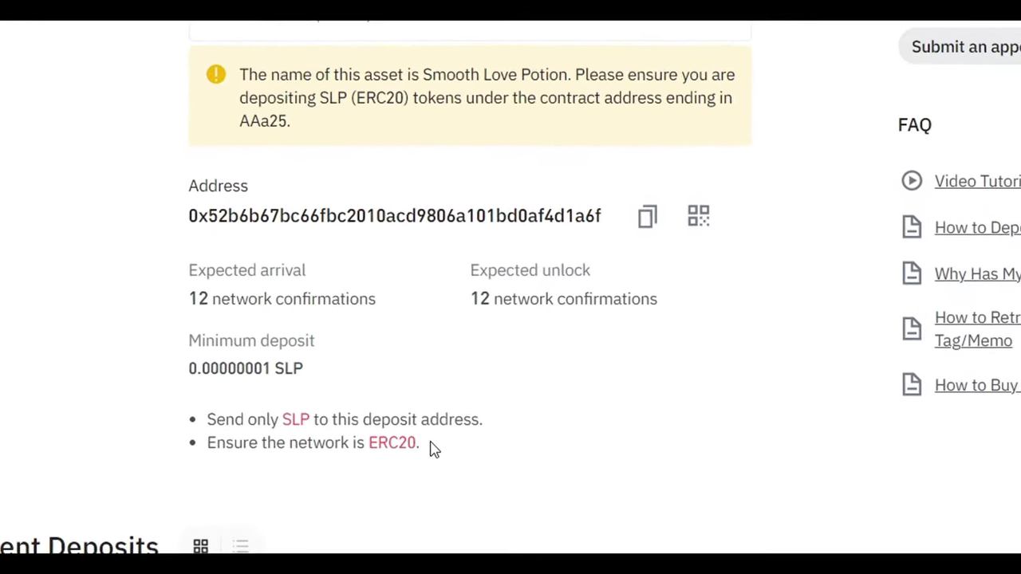
{"action": "left_click_drag", "start_coordinate": [408, 438], "coordinate": [365, 438]}
{"action": "left_click", "coordinate": [702, 487]}
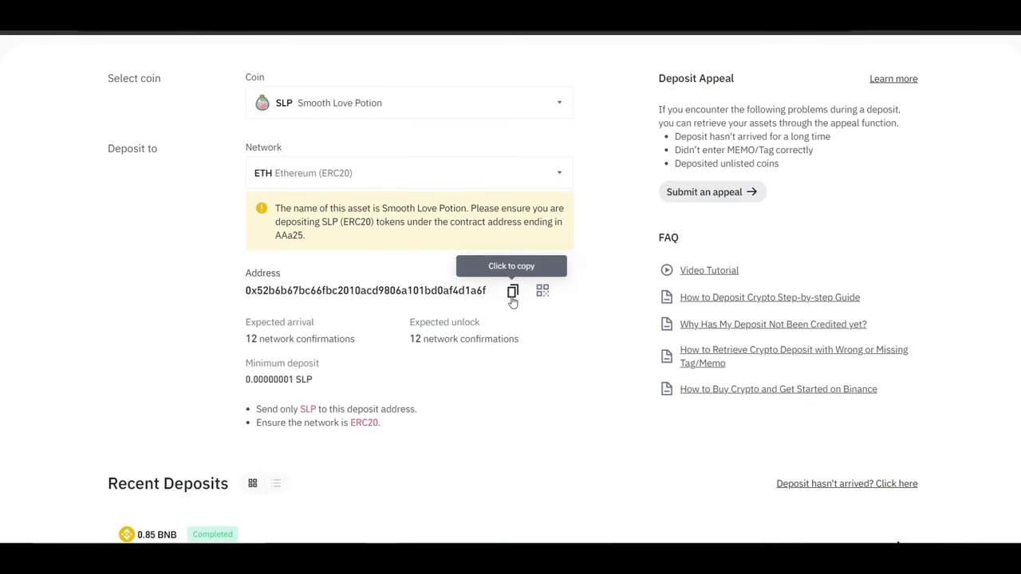
{"action": "left_click", "coordinate": [513, 292]}
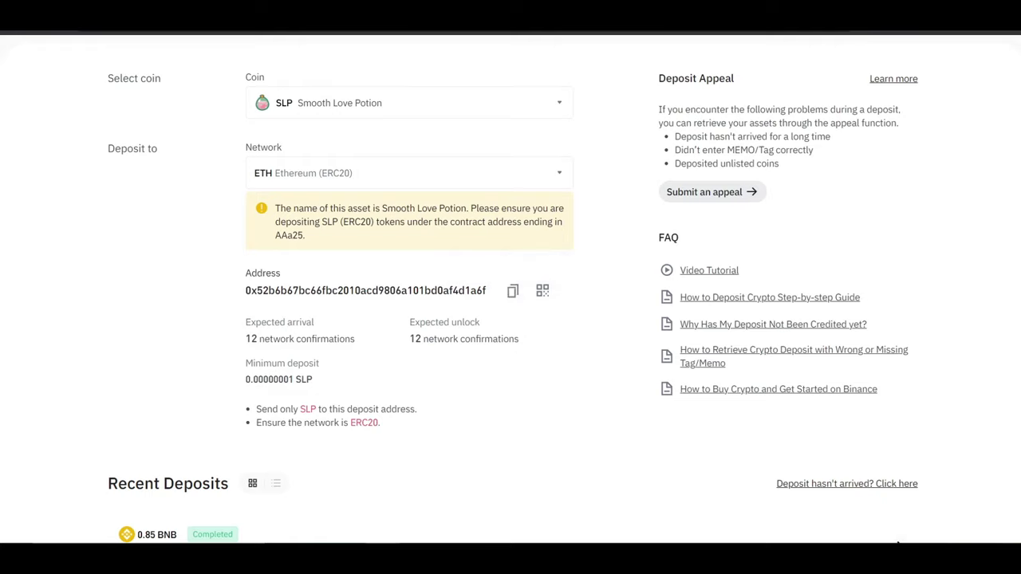
{"action": "left_click", "coordinate": [582, 17]}
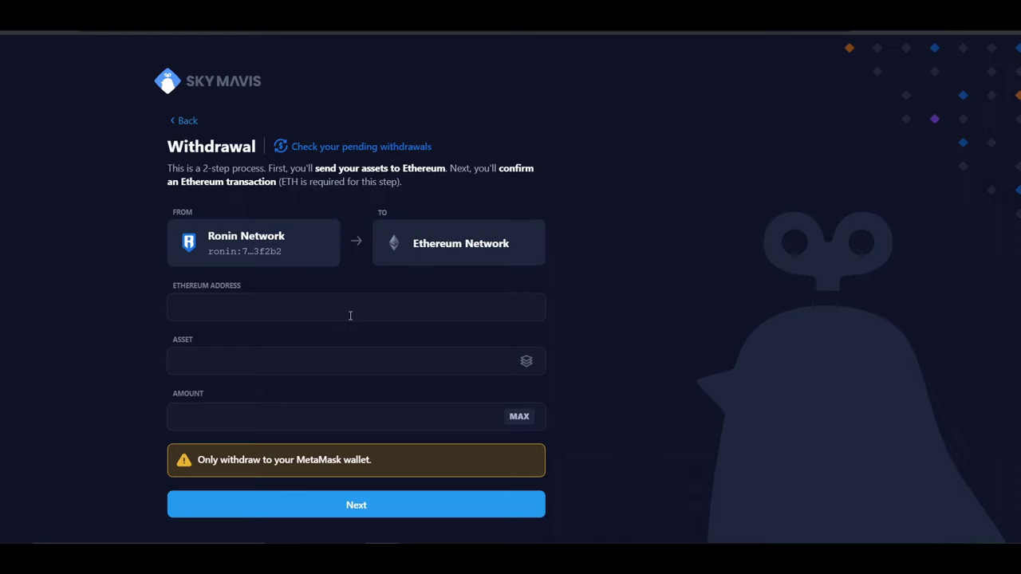
Paste the Binance deposit address into the withdrawal form and choose SLP as the asset
{"action": "key", "text": "ctrl+v"}
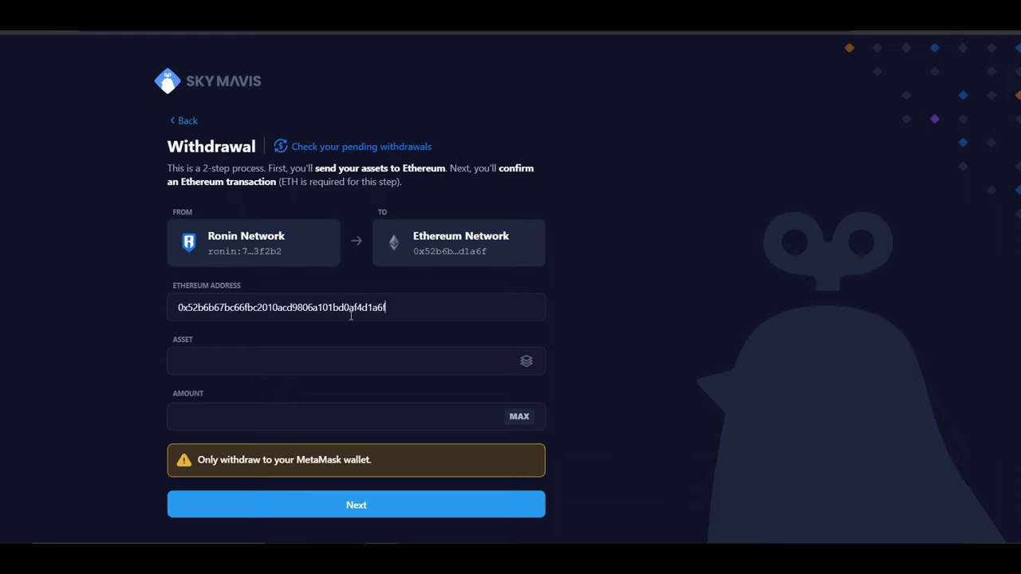
{"action": "left_click", "coordinate": [523, 363]}
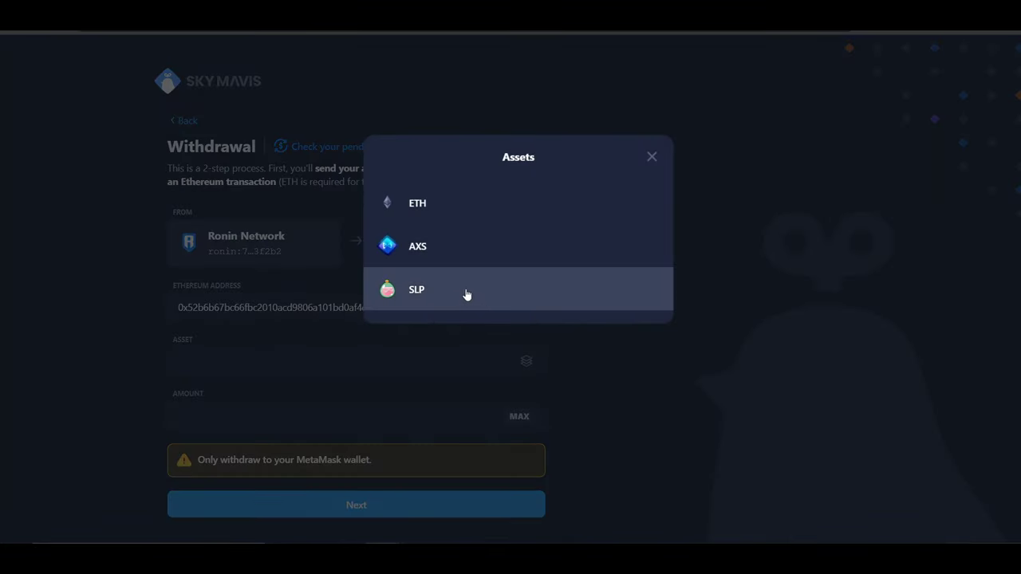
{"action": "left_click", "coordinate": [467, 295]}
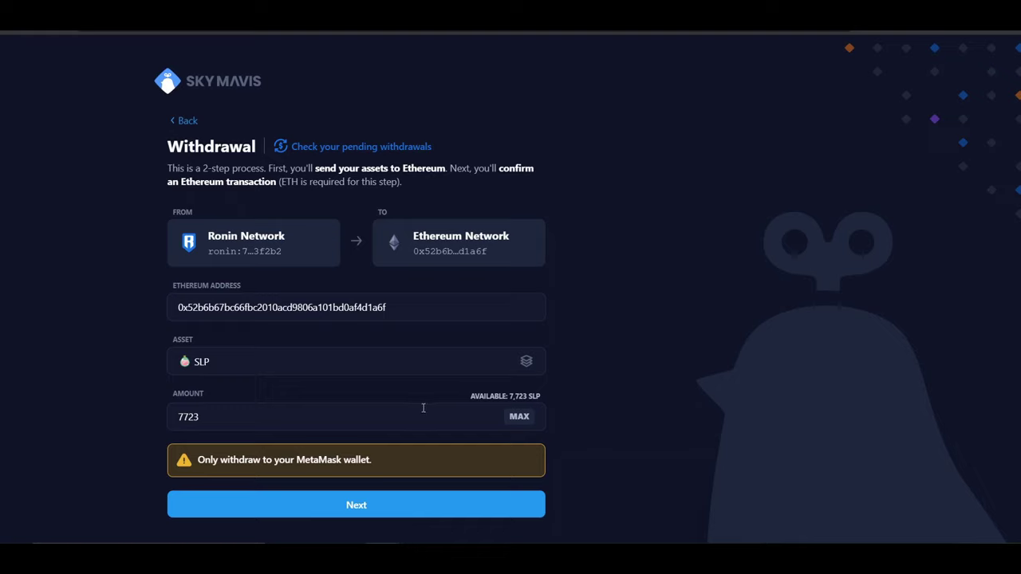
{"action": "left_click", "coordinate": [873, 33]}
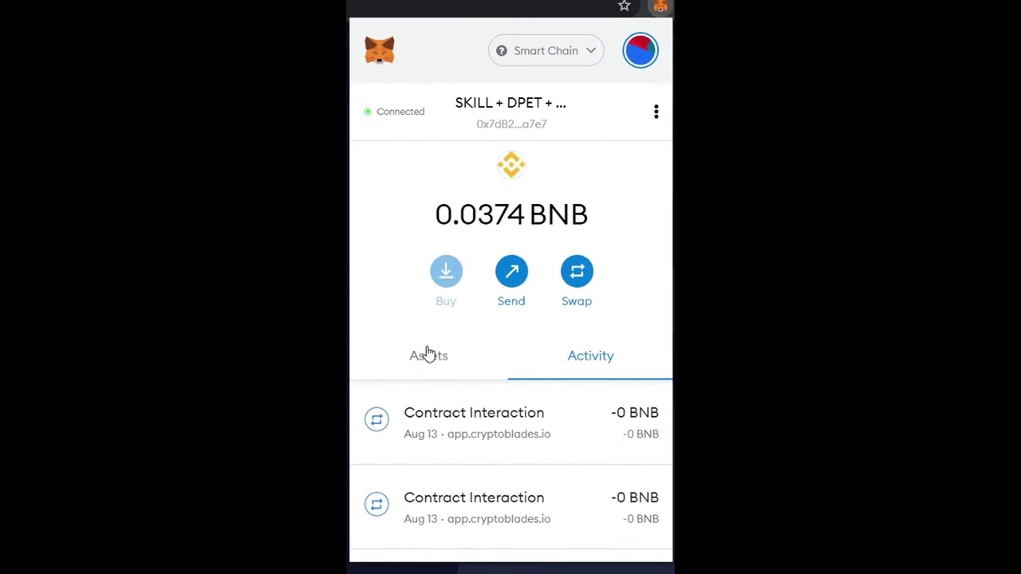
Switch MetaMask from Smart Chain to Ethereum Mainnet, showing the 0.0142 ETH balance
{"action": "left_click", "coordinate": [428, 354]}
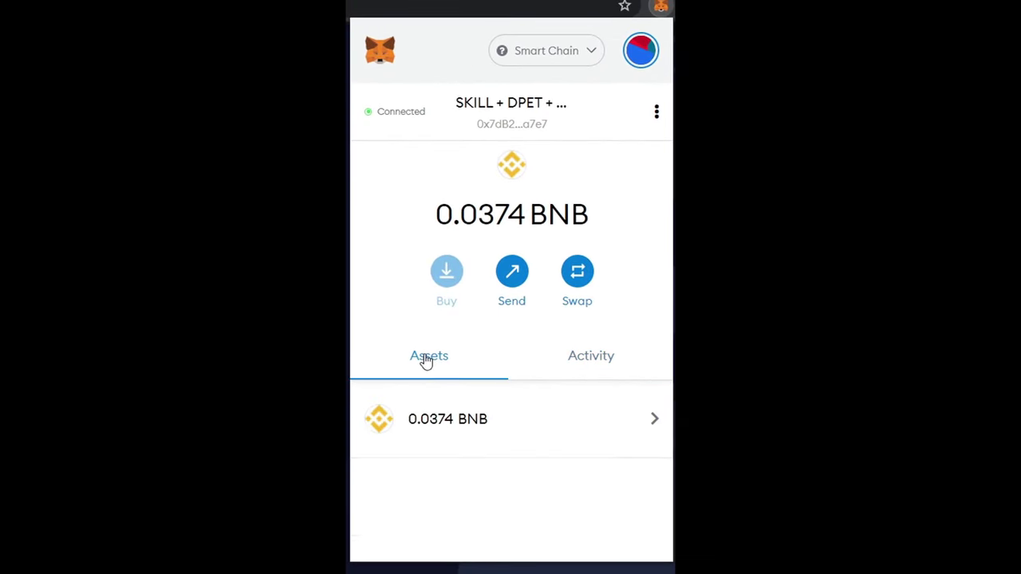
{"action": "left_click", "coordinate": [564, 51]}
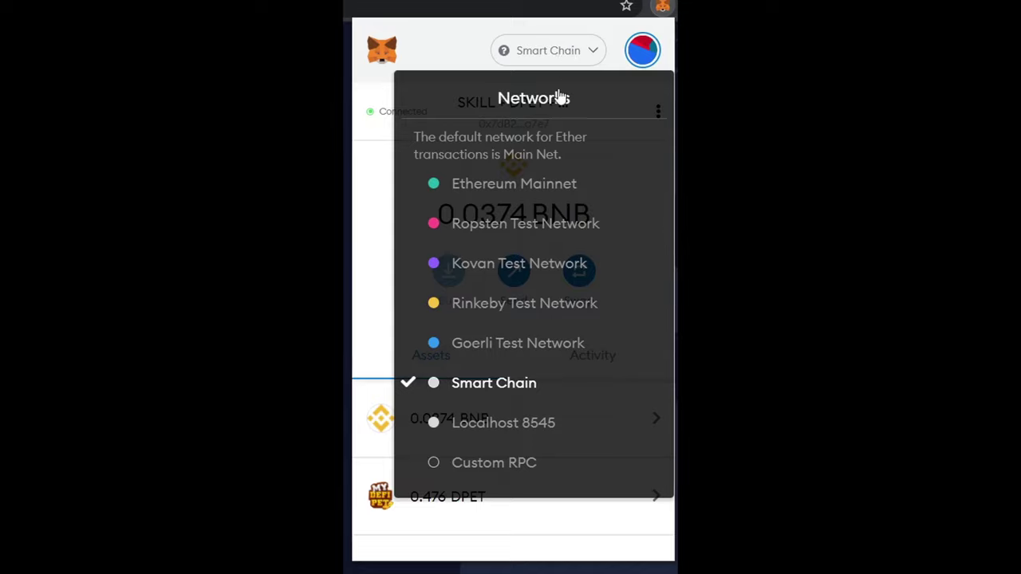
{"action": "left_click", "coordinate": [569, 48]}
{"action": "left_click", "coordinate": [569, 56]}
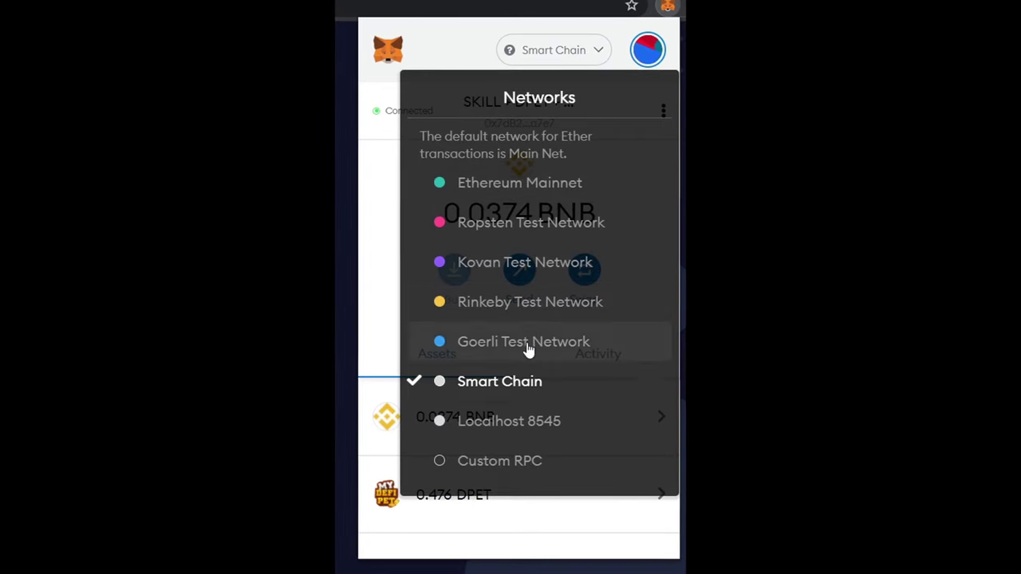
{"action": "left_click", "coordinate": [554, 188]}
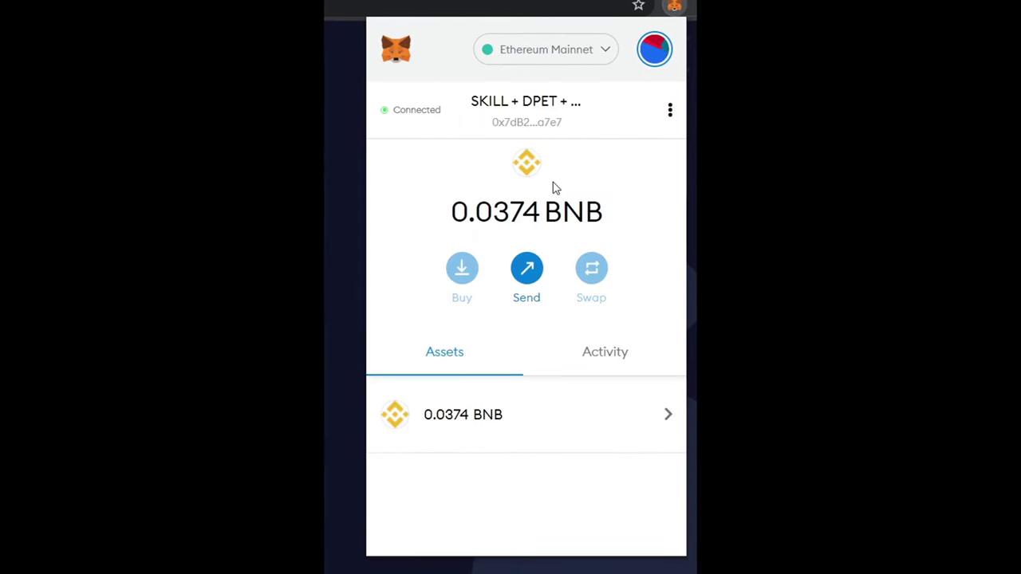
{"action": "scroll", "coordinate": [556, 188], "scroll_direction": "down", "scroll_amount": 1}
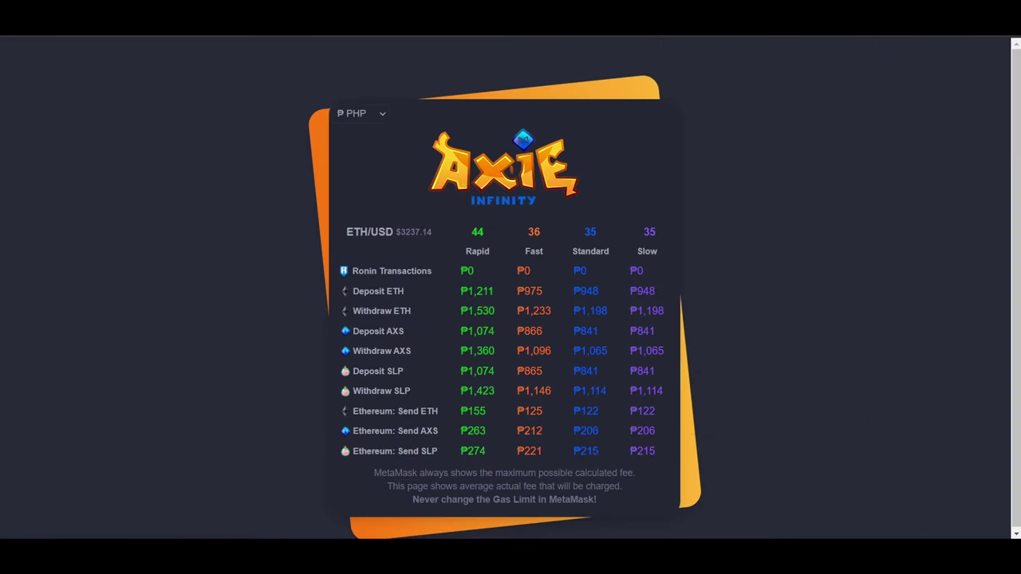
Show the Axie gas fees in USD and check the $27.69 rapid Withdraw SLP fee
{"action": "left_click", "coordinate": [351, 113]}
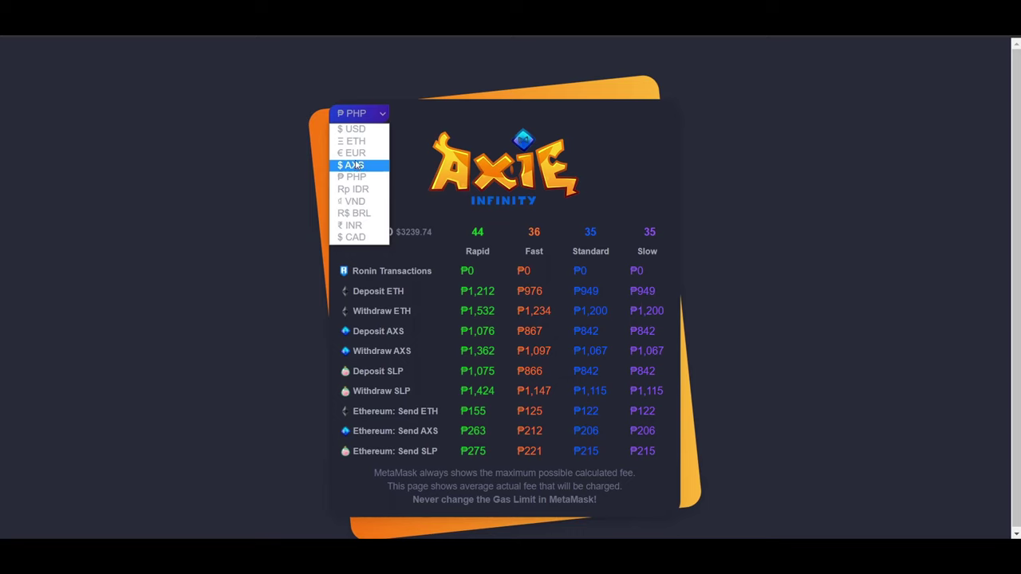
{"action": "left_click", "coordinate": [359, 119]}
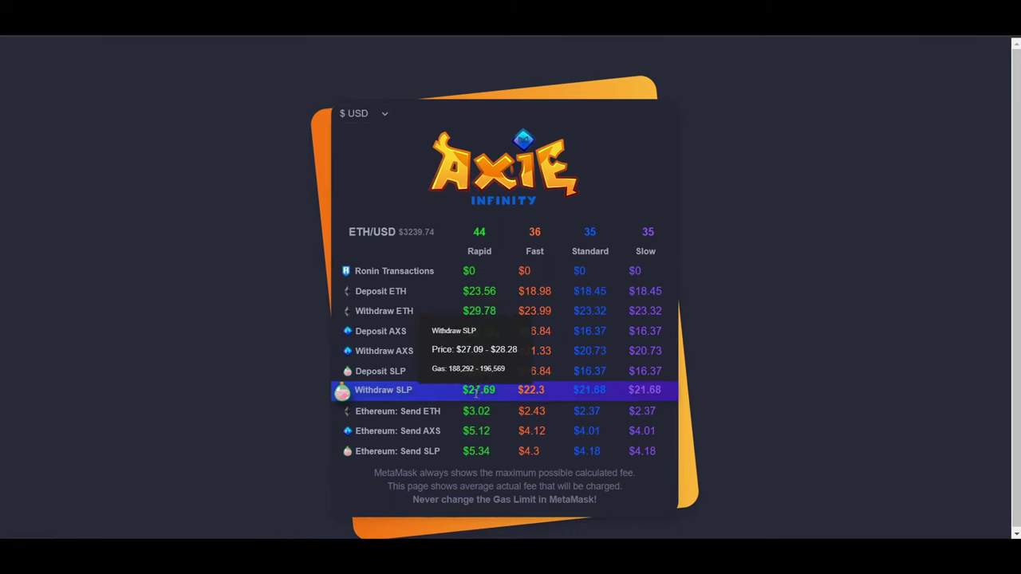
{"action": "left_click_drag", "start_coordinate": [464, 390], "coordinate": [496, 390]}
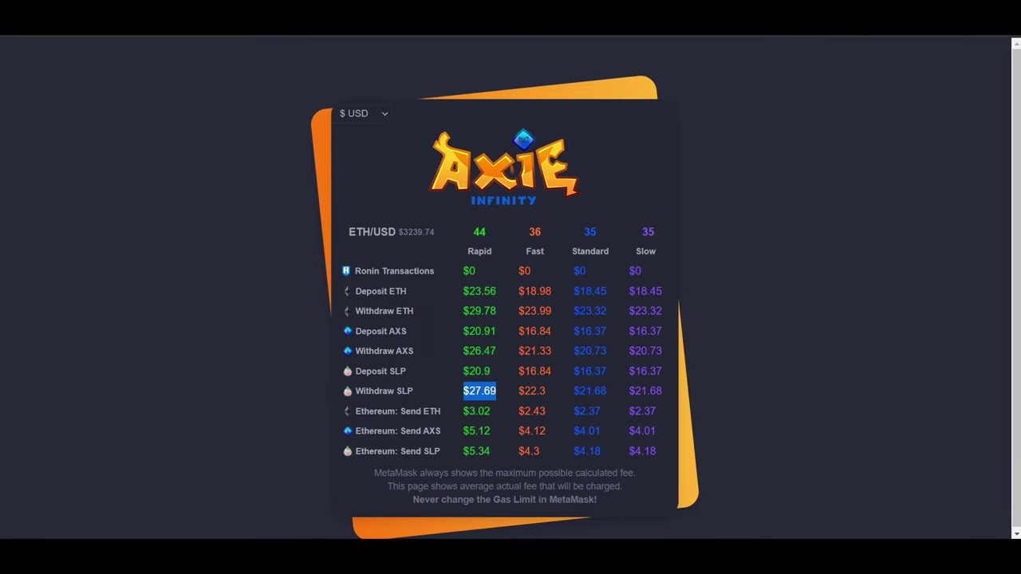
{"action": "key", "text": "alt+shift+m"}
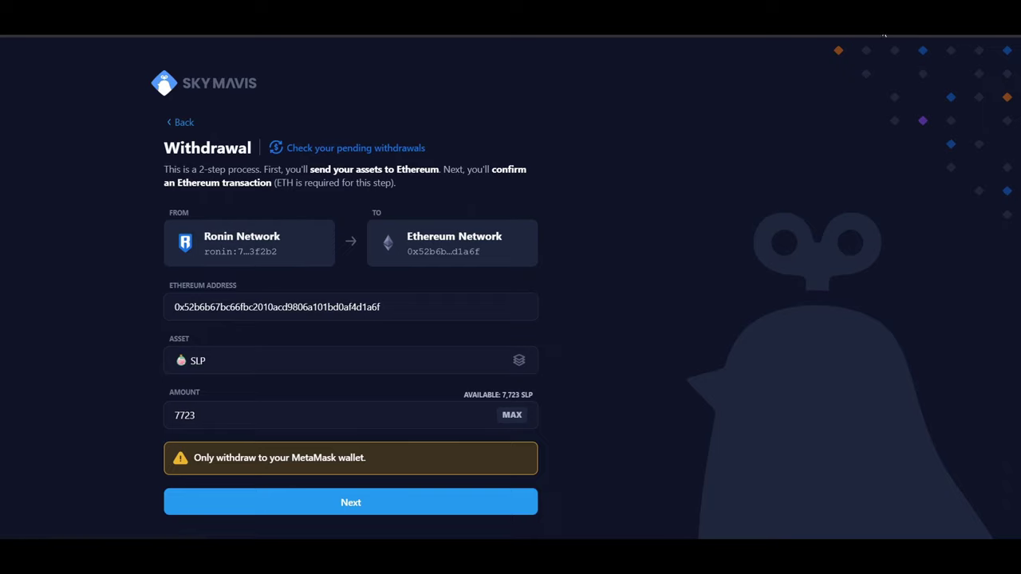
Check the 7,723 SLP Ronin balance, continue to the warning, and open the axie.live fee checker
{"action": "left_click", "coordinate": [884, 35]}
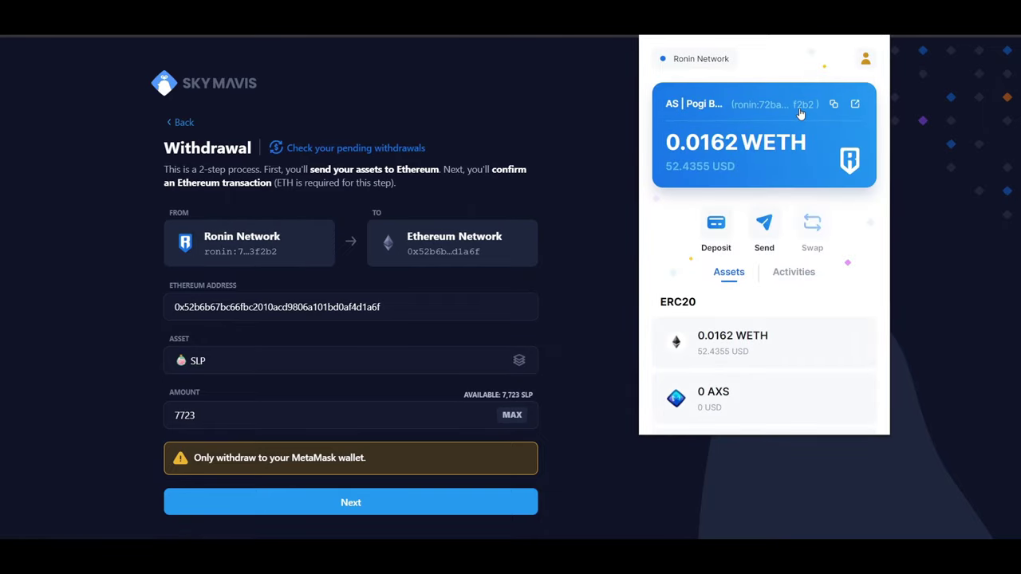
{"action": "scroll", "coordinate": [787, 298], "scroll_direction": "down", "scroll_amount": 2}
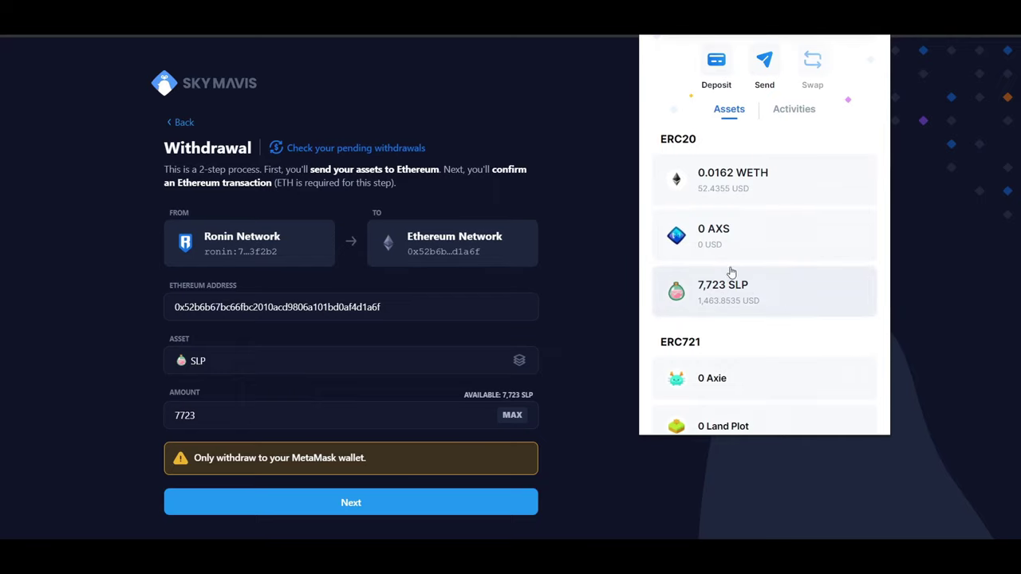
{"action": "left_click", "coordinate": [557, 424]}
{"action": "left_click_drag", "start_coordinate": [462, 398], "coordinate": [538, 394]}
{"action": "left_click", "coordinate": [538, 394]}
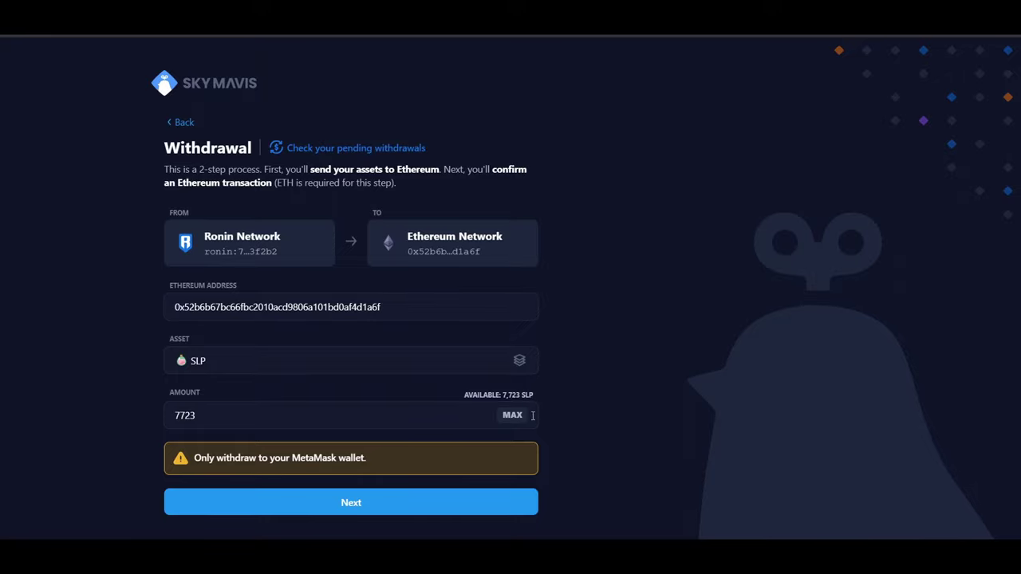
{"action": "left_click", "coordinate": [444, 509]}
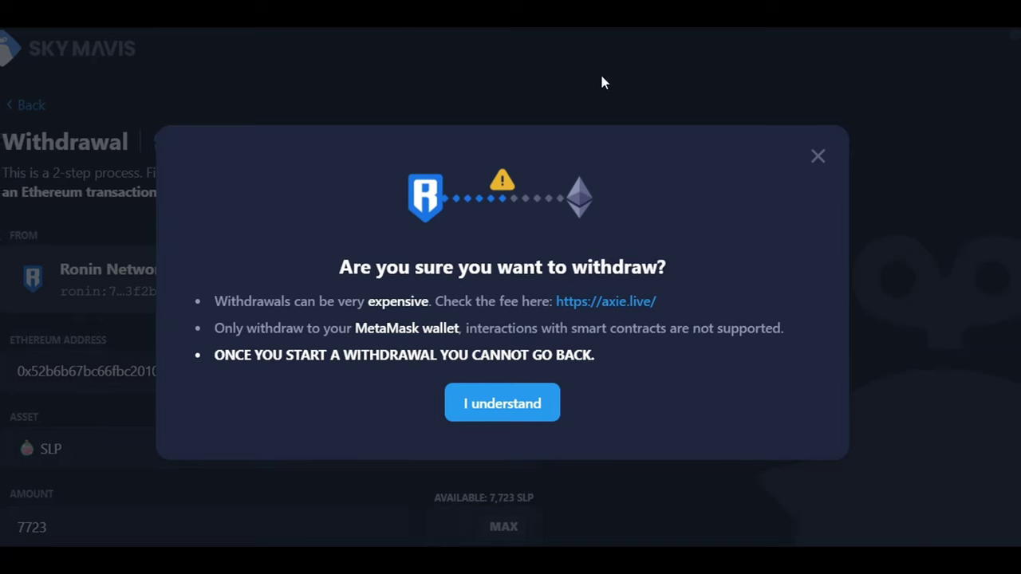
{"action": "left_click", "coordinate": [627, 303]}
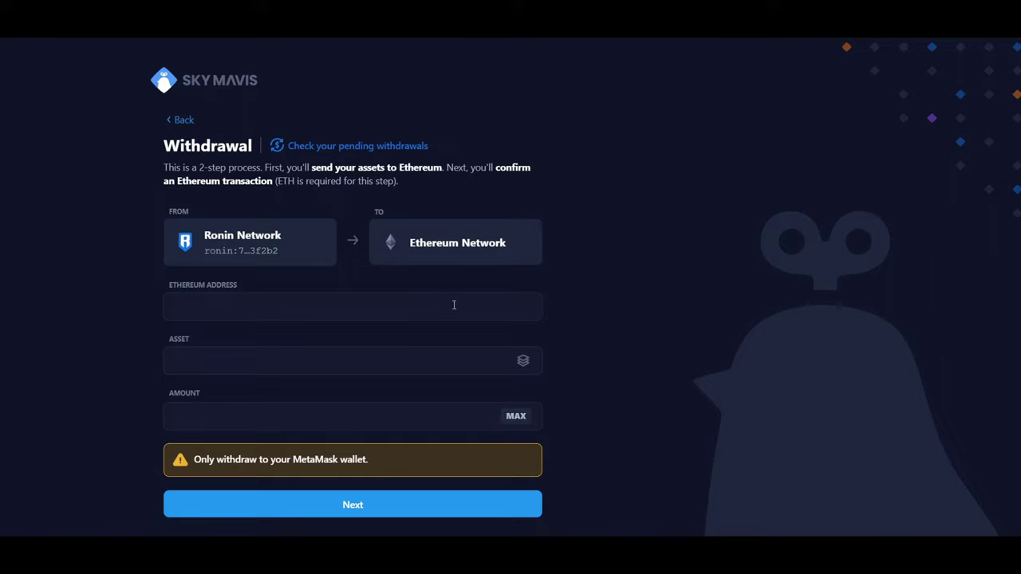
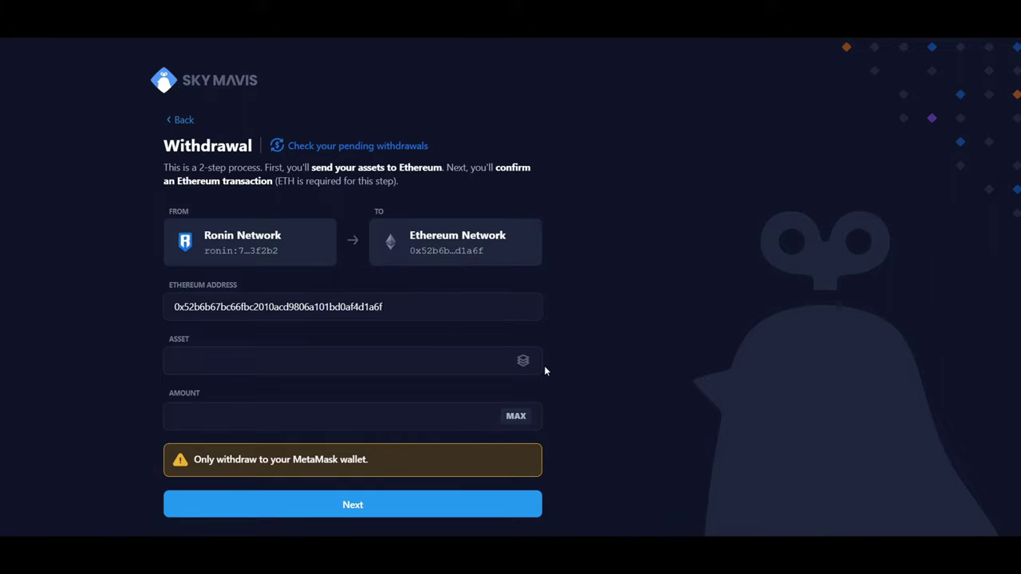
Paste the Ethereum address, choose SLP, and acknowledge the warning to reach Withdrawal Confirmation
{"action": "left_click", "coordinate": [524, 364]}
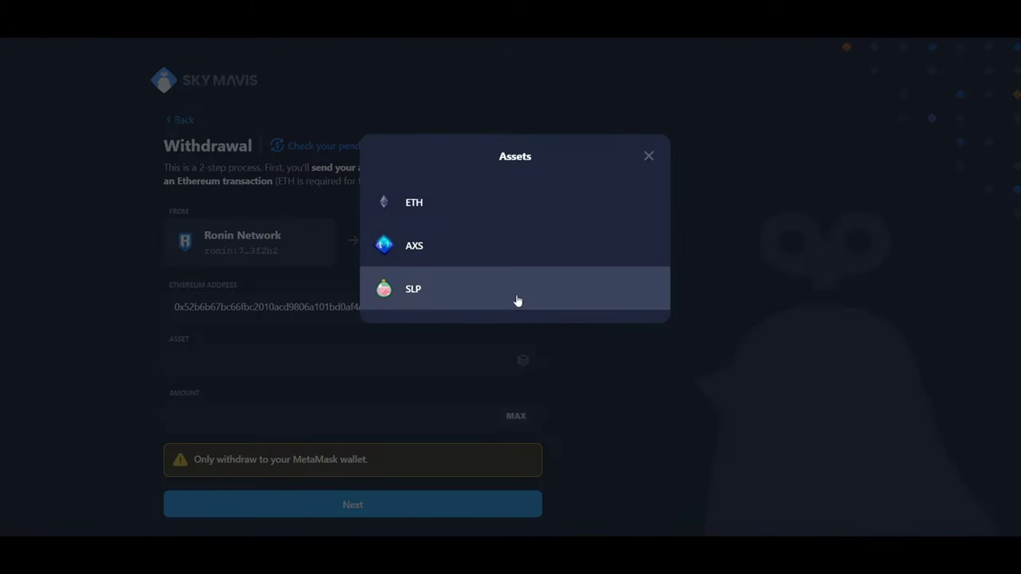
{"action": "left_click", "coordinate": [517, 297]}
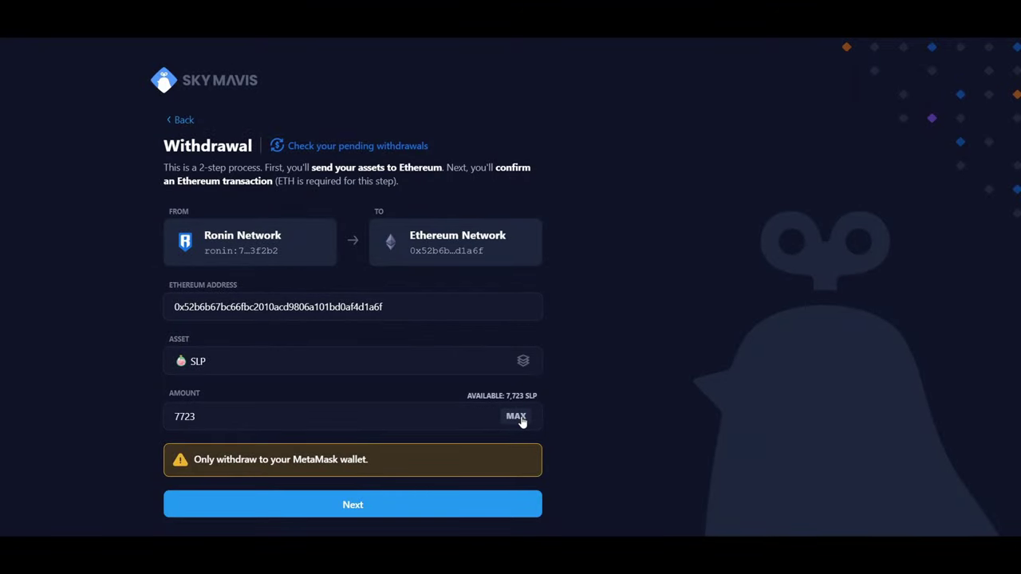
{"action": "left_click", "coordinate": [469, 509]}
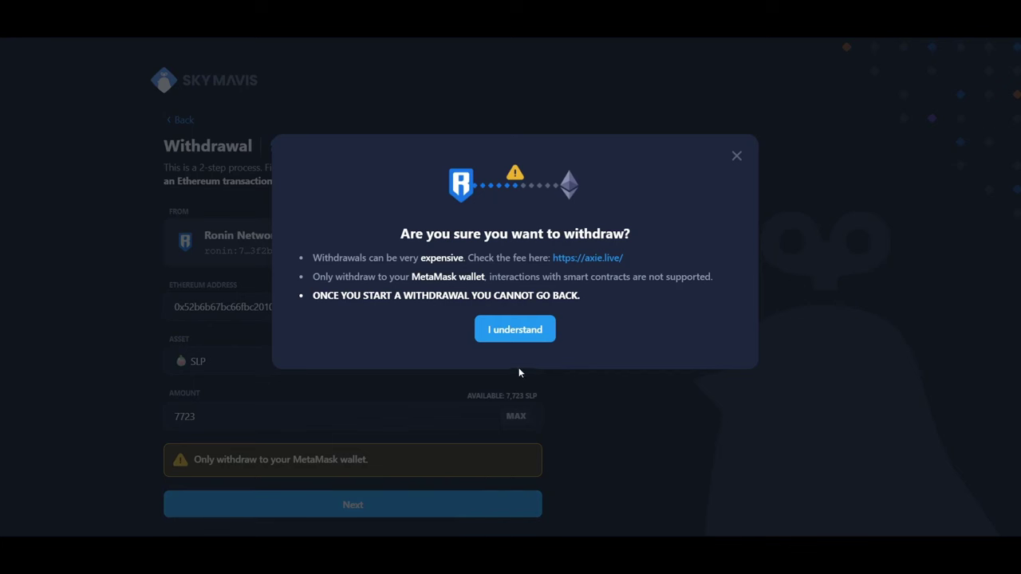
{"action": "left_click", "coordinate": [523, 339]}
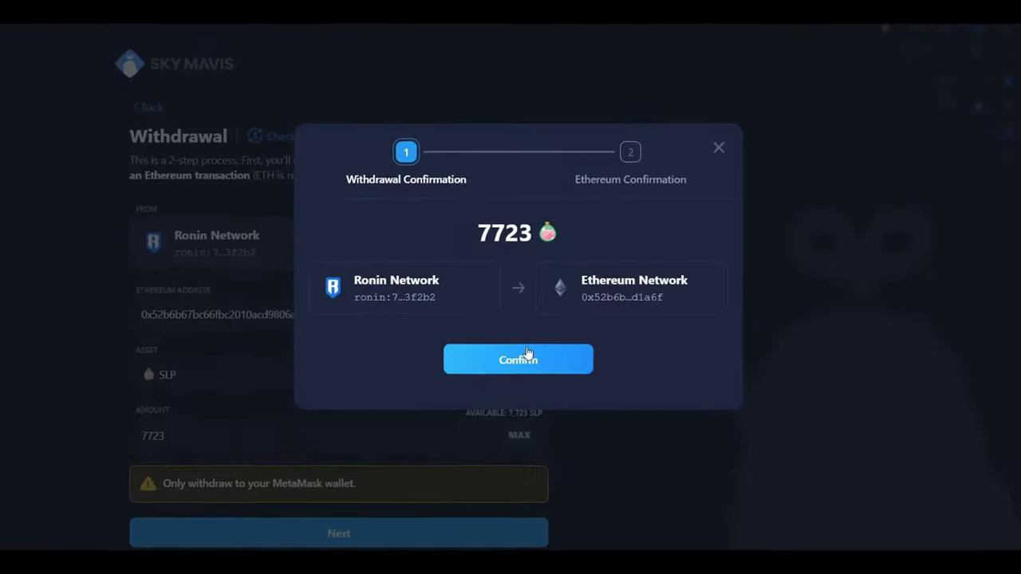
{"action": "double_click", "coordinate": [310, 133]}
{"action": "left_click", "coordinate": [310, 133]}
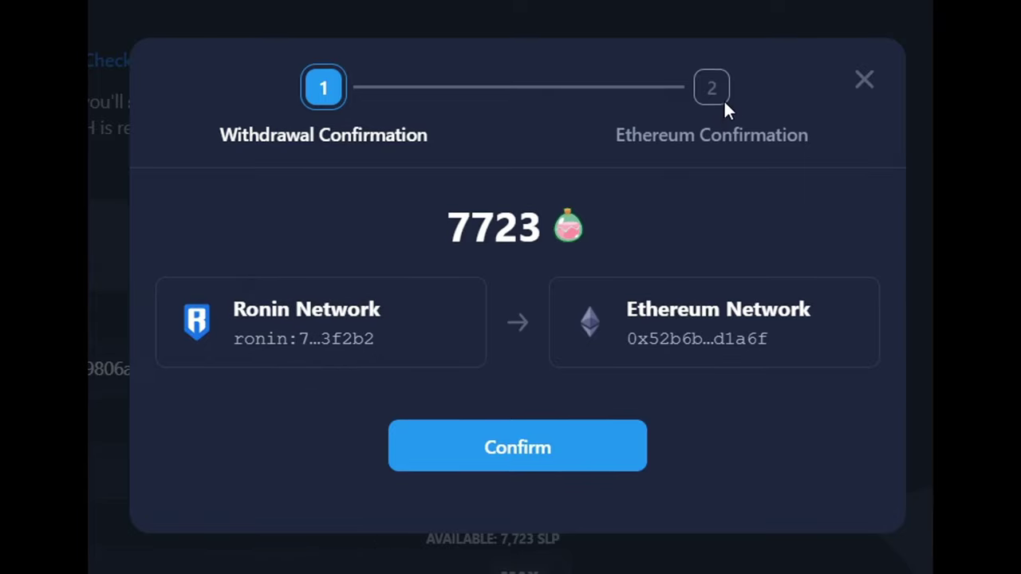
{"action": "left_click_drag", "start_coordinate": [612, 135], "coordinate": [814, 136]}
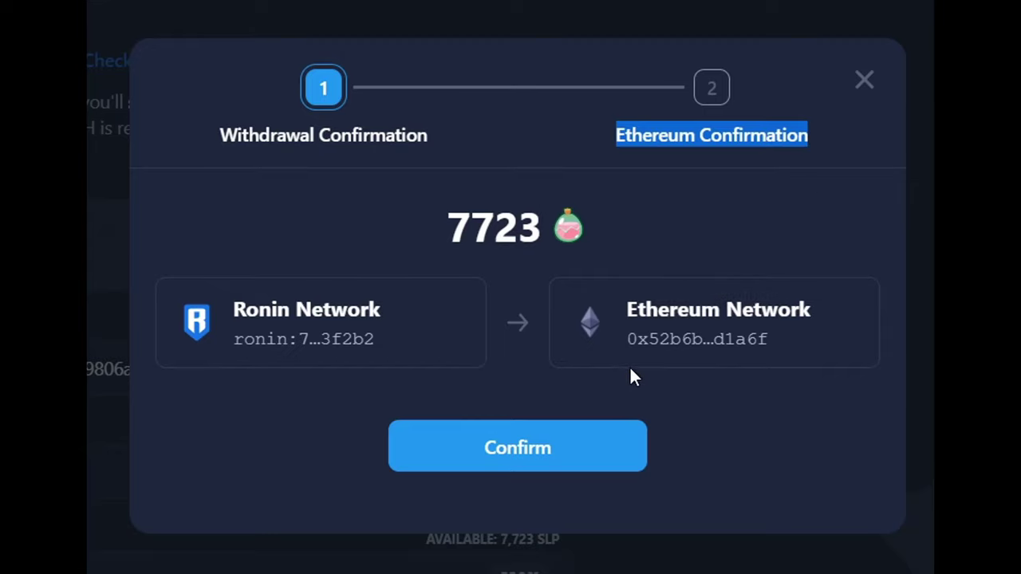
Confirm the Withdrawal Confirmation step for the 7723 SLP transfer
{"action": "left_click", "coordinate": [529, 459]}
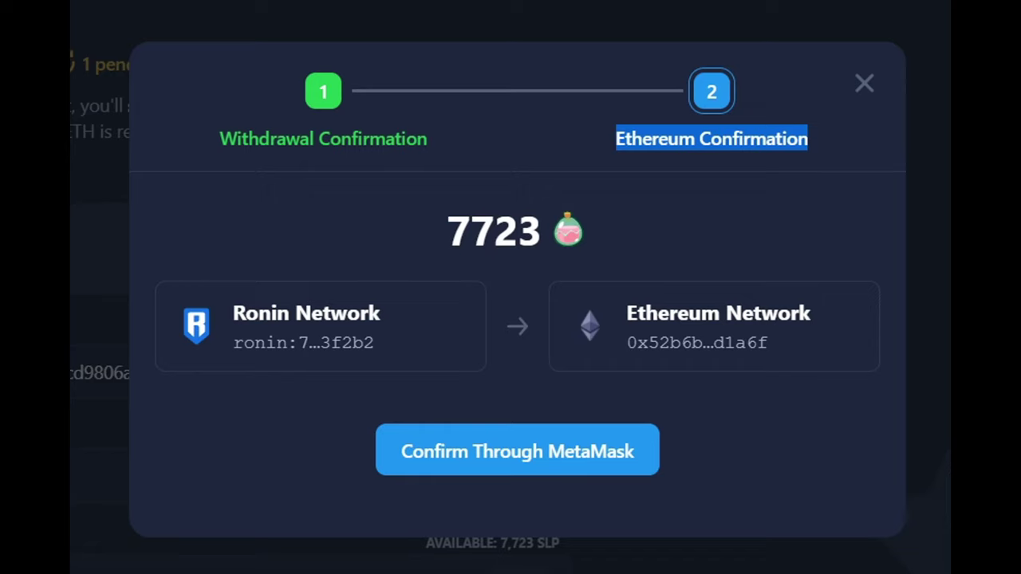
Send the Ethereum confirmation to MetaMask and approve the $34.68 gas fee
{"action": "left_click", "coordinate": [588, 452]}
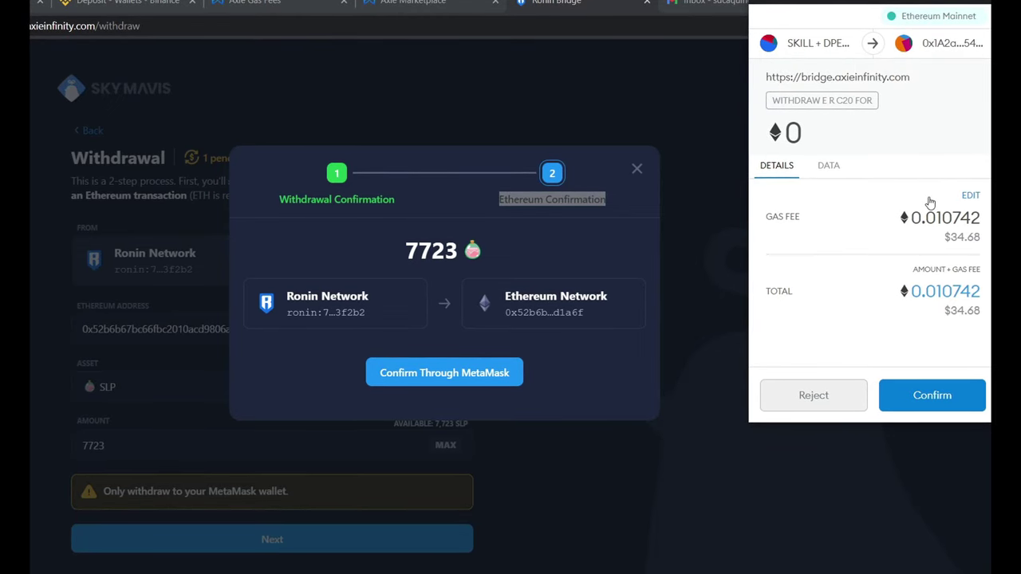
{"action": "double_click", "coordinate": [963, 313]}
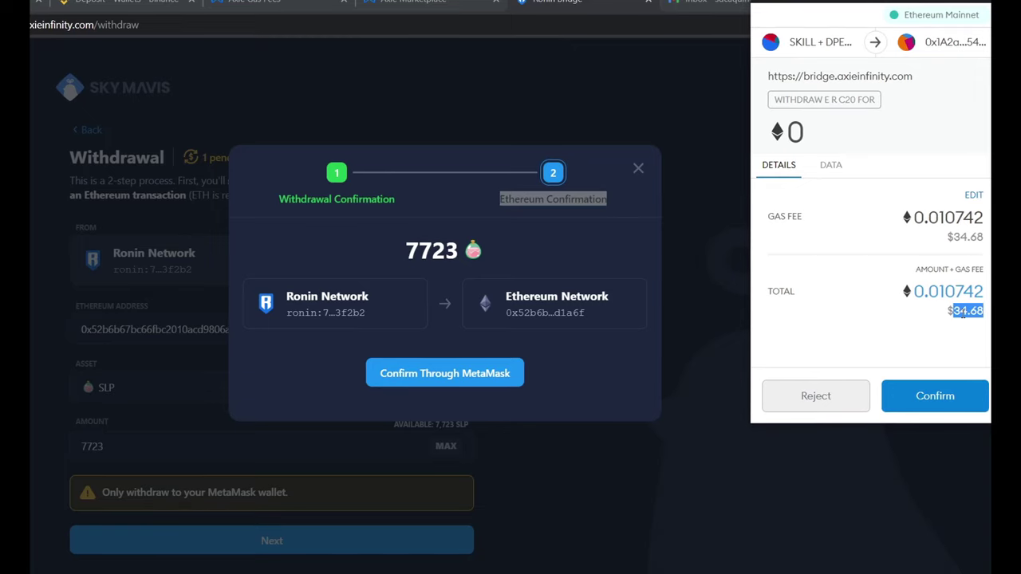
{"action": "left_click", "coordinate": [939, 396]}
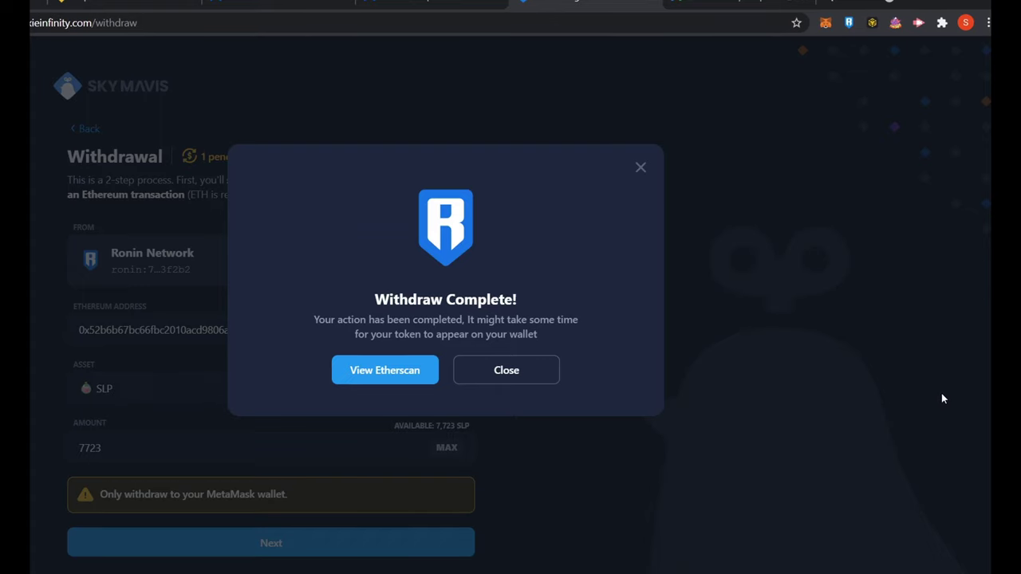
View the withdrawal on Etherscan and find its Success status and $25.80 transaction fee
{"action": "left_click", "coordinate": [407, 374]}
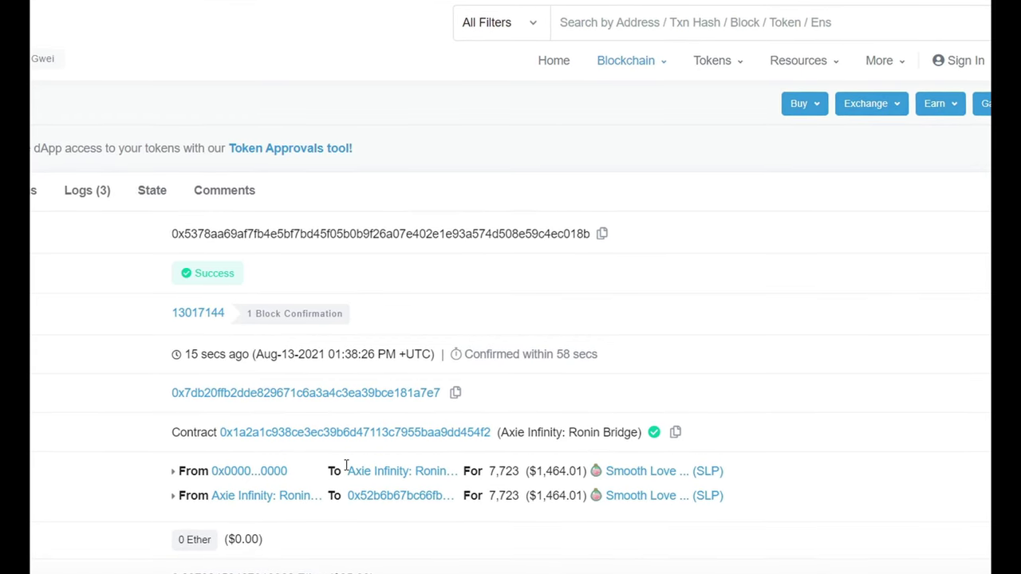
{"action": "scroll", "coordinate": [345, 466], "scroll_direction": "down", "scroll_amount": 3}
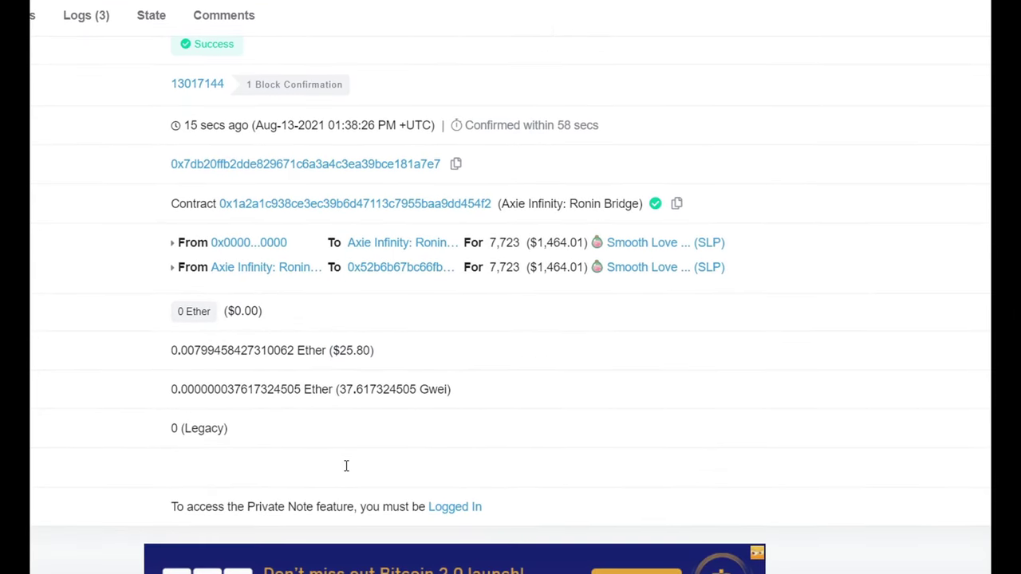
{"action": "scroll", "coordinate": [345, 465], "scroll_direction": "down", "scroll_amount": 1}
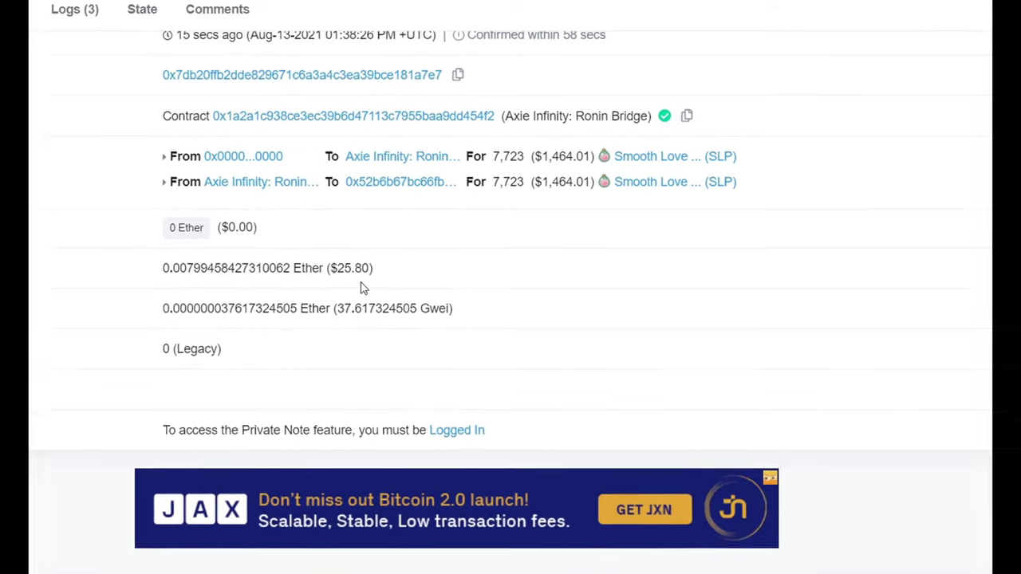
{"action": "double_click", "coordinate": [356, 270]}
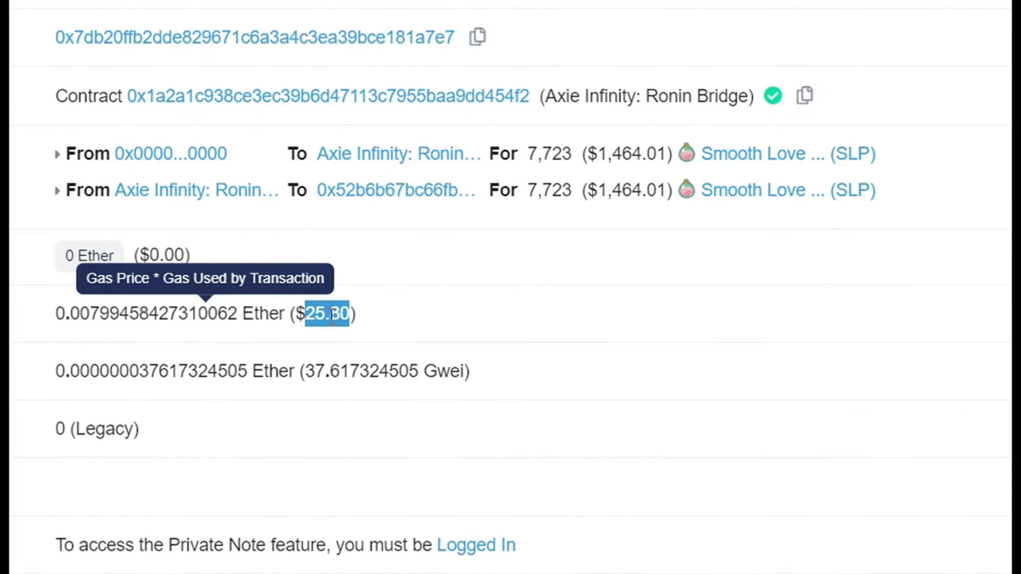
{"action": "left_click", "coordinate": [471, 339]}
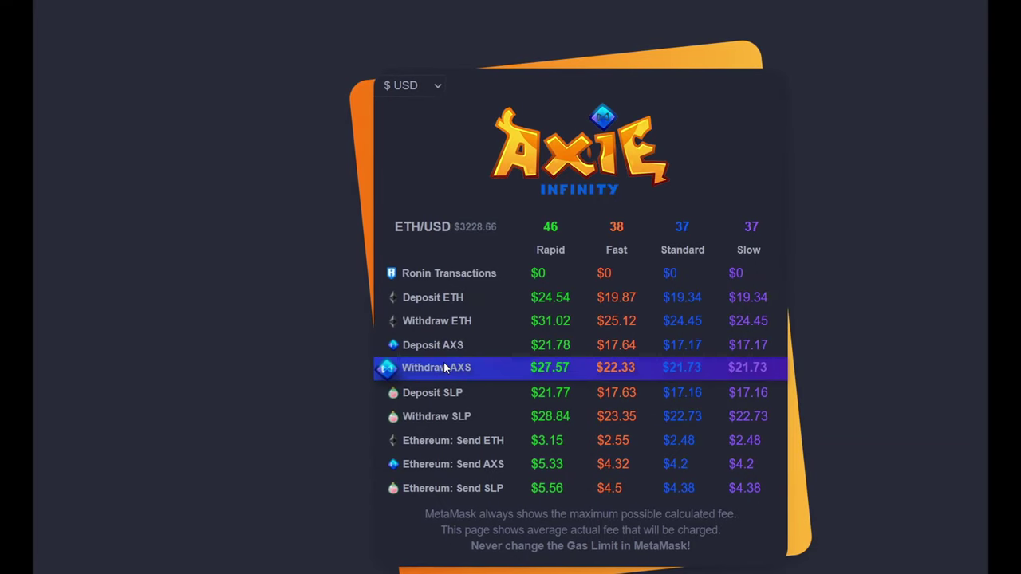
Highlight the $28.84 Rapid fee in the Withdraw SLP row of the gas fee tracker
{"action": "double_click", "coordinate": [549, 416]}
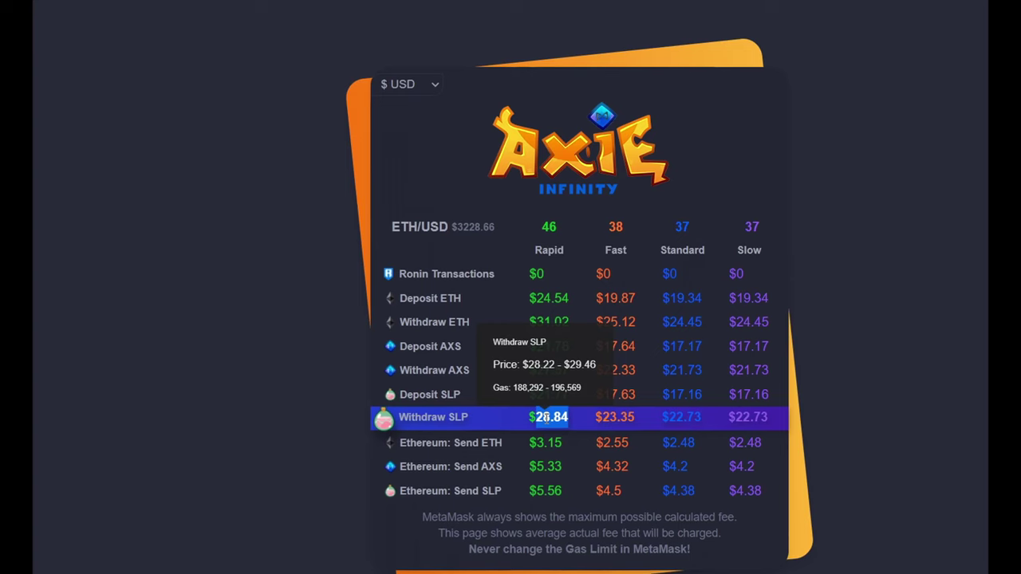
{"action": "triple_click", "coordinate": [545, 417]}
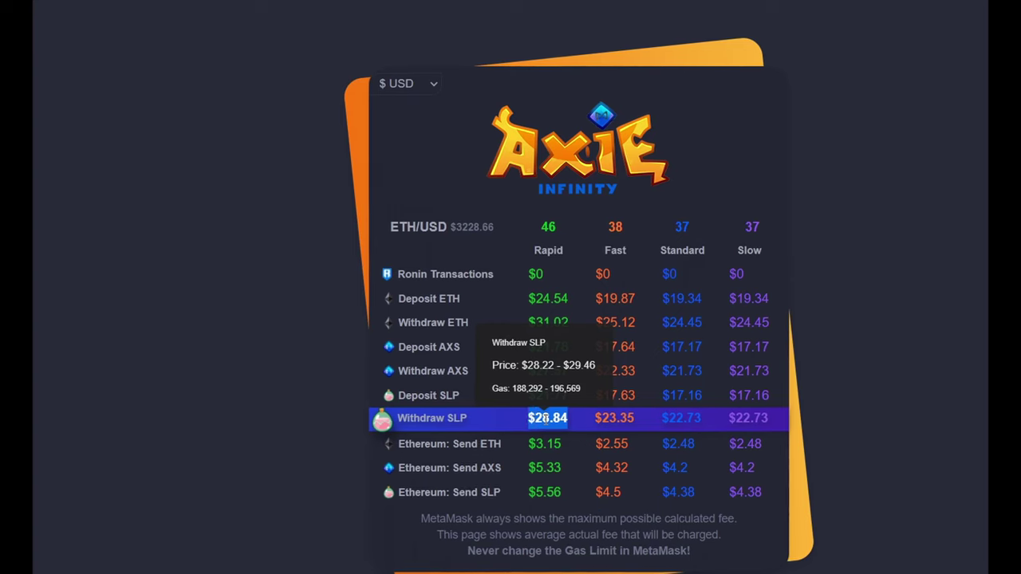
{"action": "key", "text": "super+shift+s"}
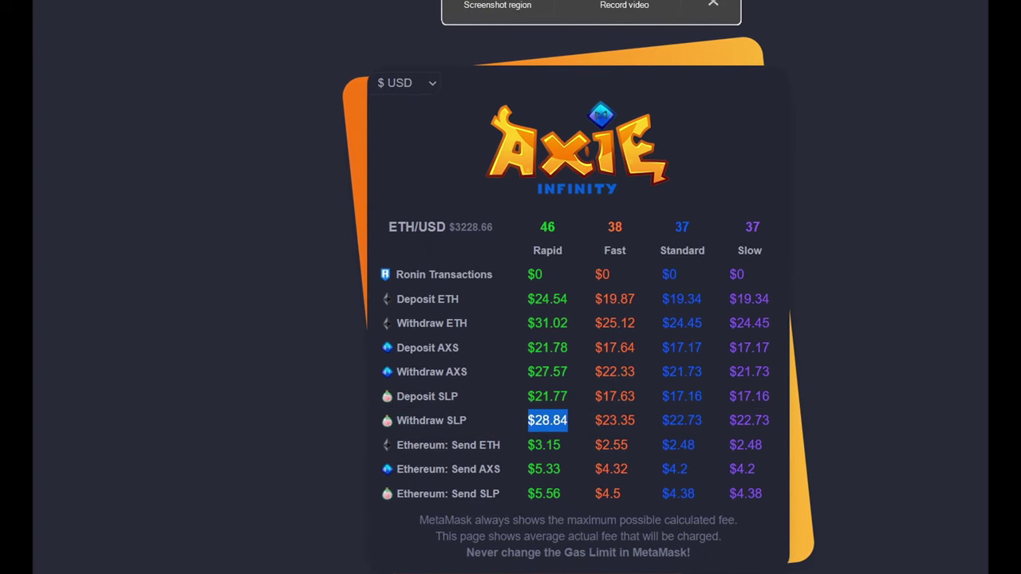
{"action": "key", "text": "Escape"}
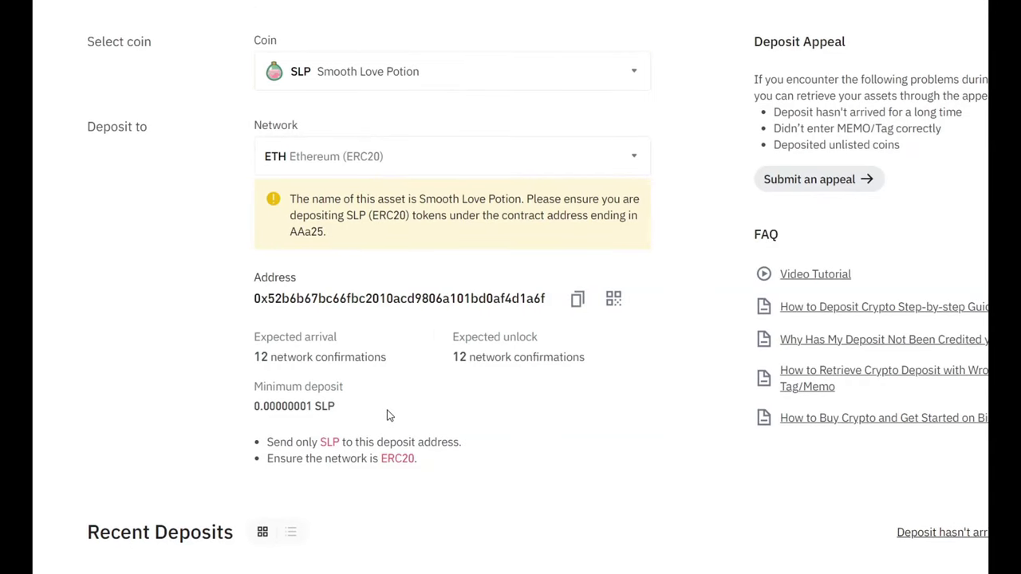
{"action": "scroll", "coordinate": [388, 415], "scroll_direction": "down", "scroll_amount": 3}
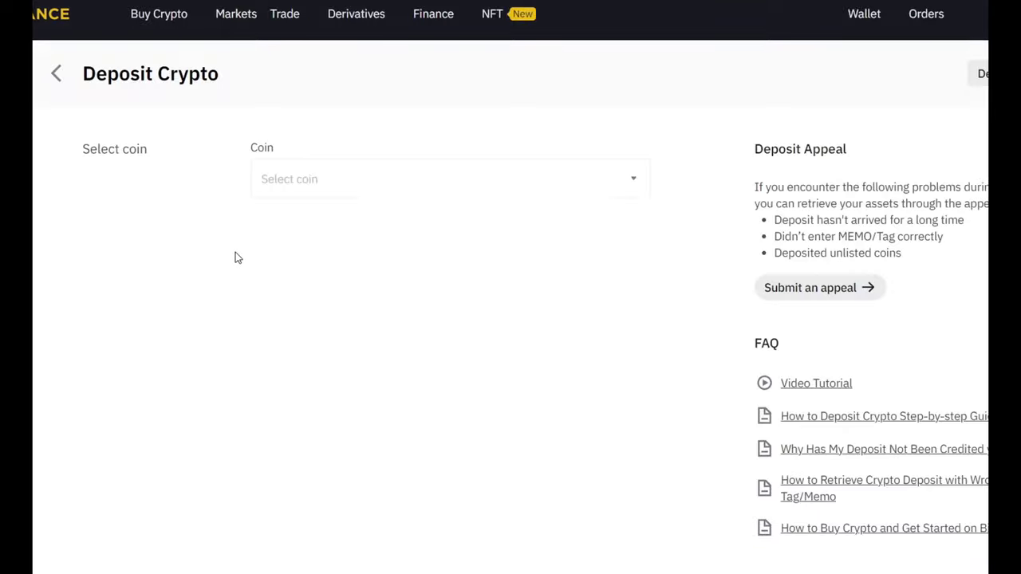
Scroll down to Recent Deposits to check the 7723 SLP deposit is still confirming, then scroll back up
{"action": "scroll", "coordinate": [234, 254], "scroll_direction": "down", "scroll_amount": 6}
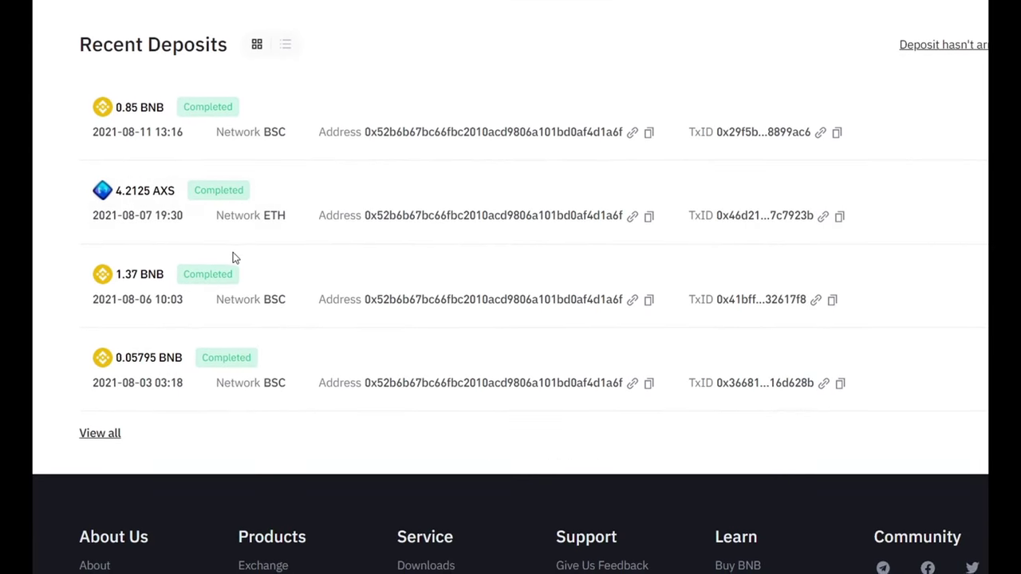
{"action": "scroll", "coordinate": [233, 257], "scroll_direction": "up", "scroll_amount": 5}
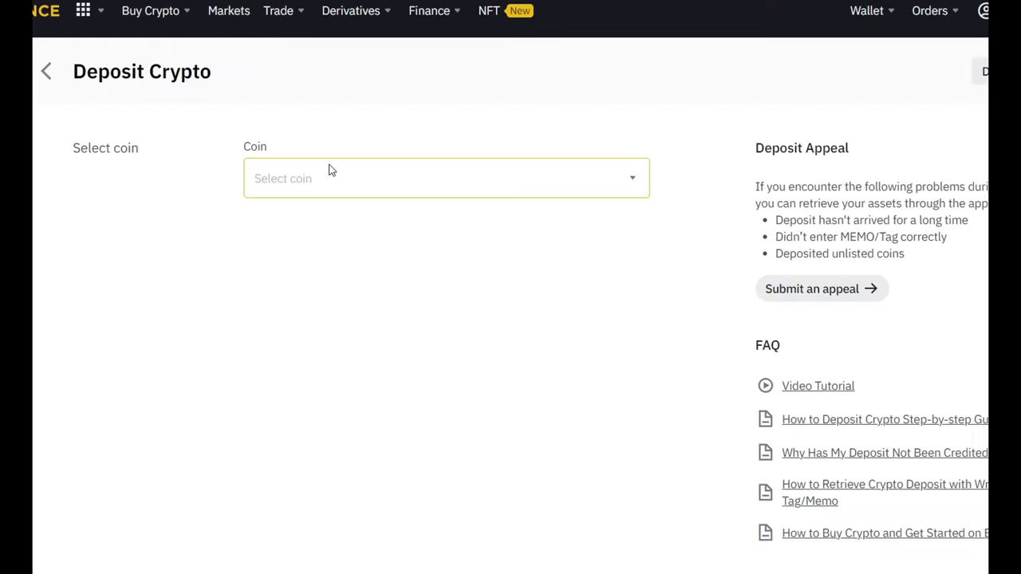
{"action": "scroll", "coordinate": [329, 170], "scroll_direction": "down", "scroll_amount": 3}
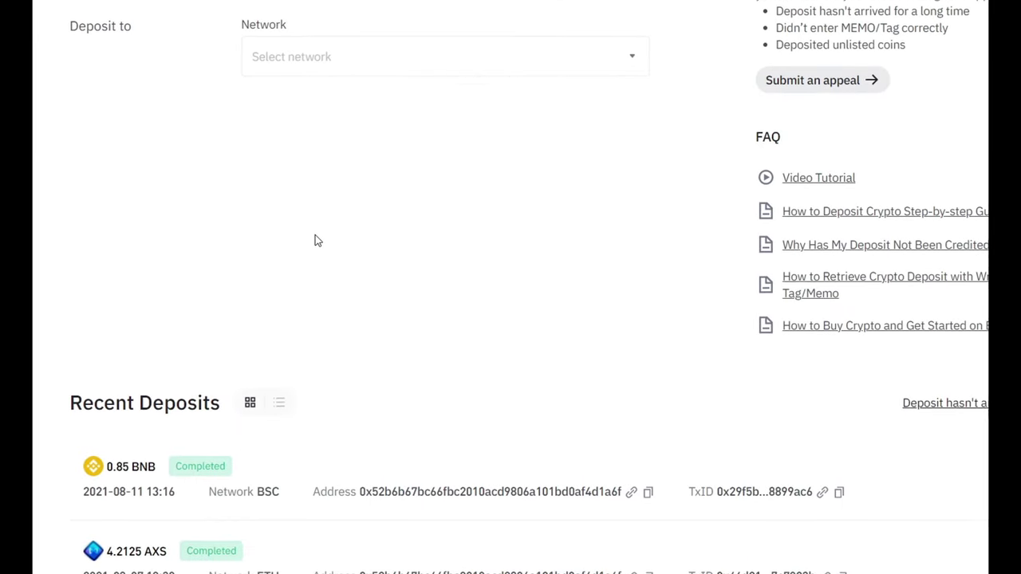
{"action": "scroll", "coordinate": [315, 236], "scroll_direction": "up", "scroll_amount": 3}
{"action": "mouse_move", "coordinate": [307, 9]}
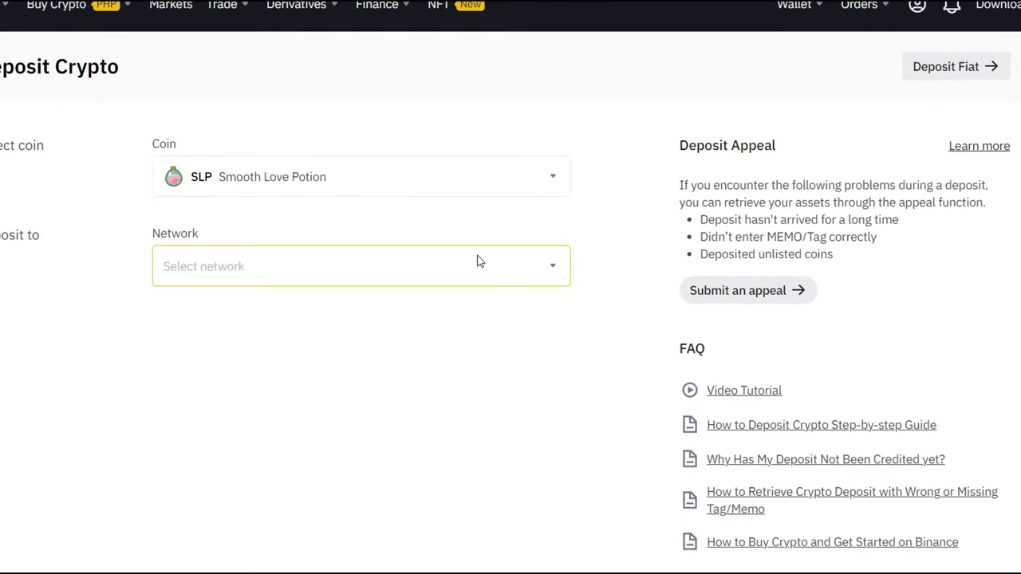
{"action": "scroll", "coordinate": [476, 262], "scroll_direction": "down", "scroll_amount": 3}
{"action": "scroll", "coordinate": [451, 255], "scroll_direction": "down", "scroll_amount": 2}
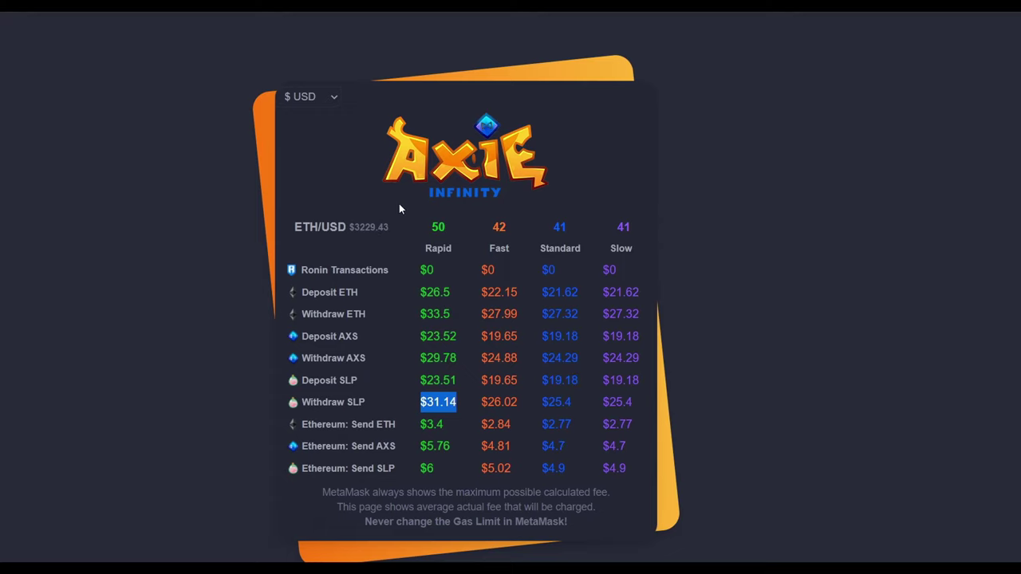
{"action": "mouse_move", "coordinate": [455, 401]}
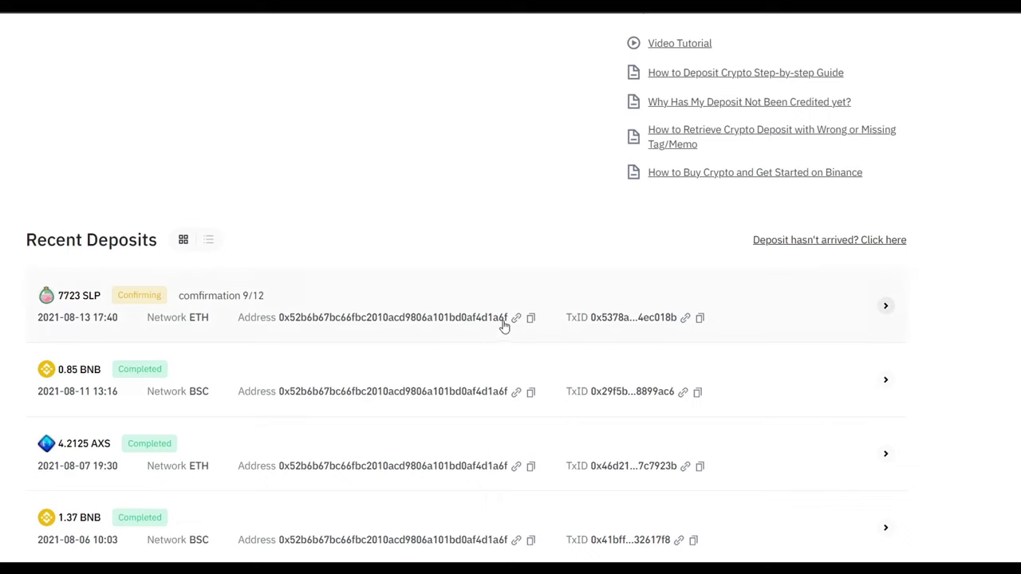
{"action": "scroll", "coordinate": [494, 410], "scroll_direction": "down", "scroll_amount": 2}
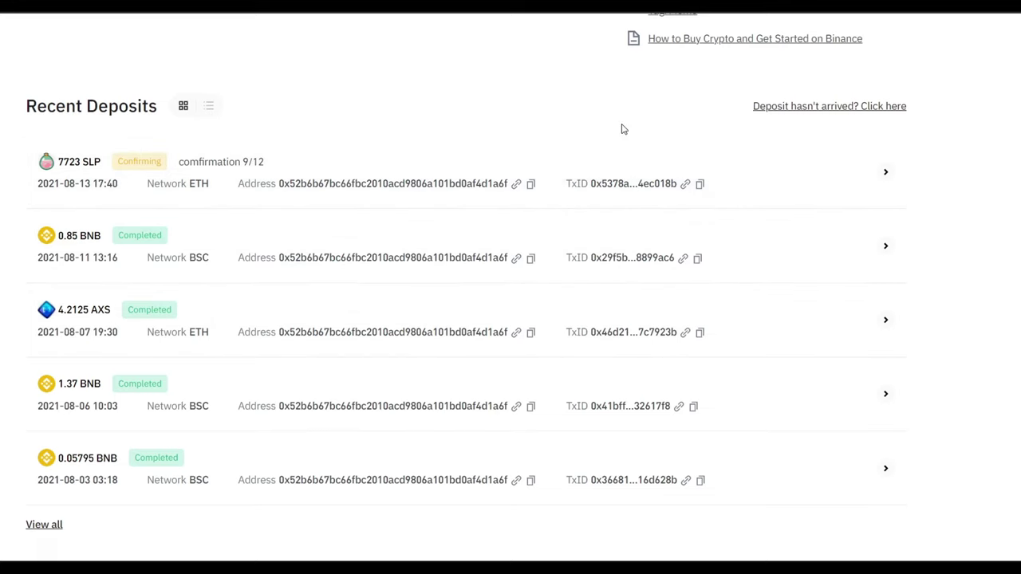
{"action": "scroll", "coordinate": [603, 106], "scroll_direction": "up", "scroll_amount": 4}
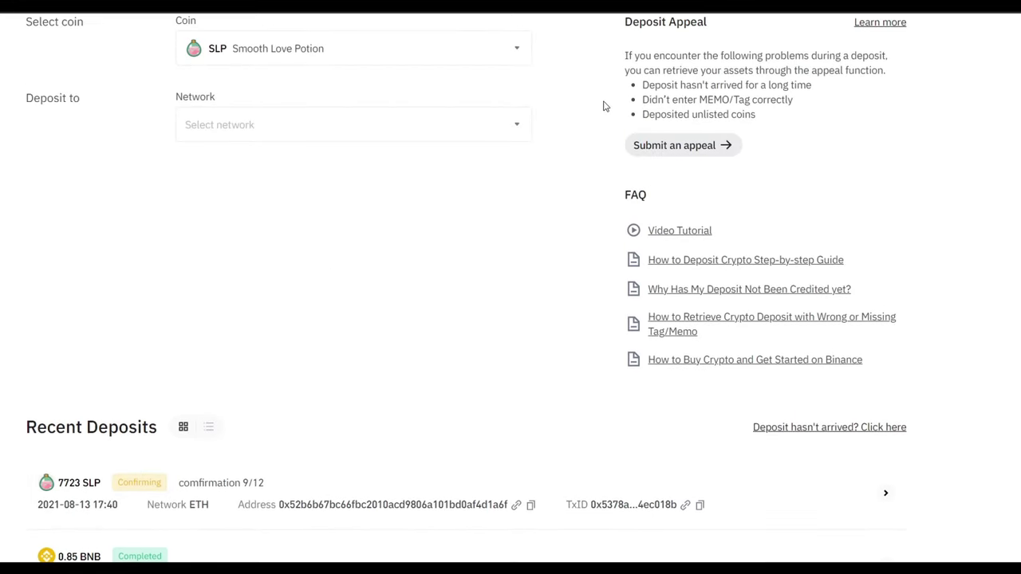
{"action": "scroll", "coordinate": [603, 107], "scroll_direction": "up", "scroll_amount": 1}
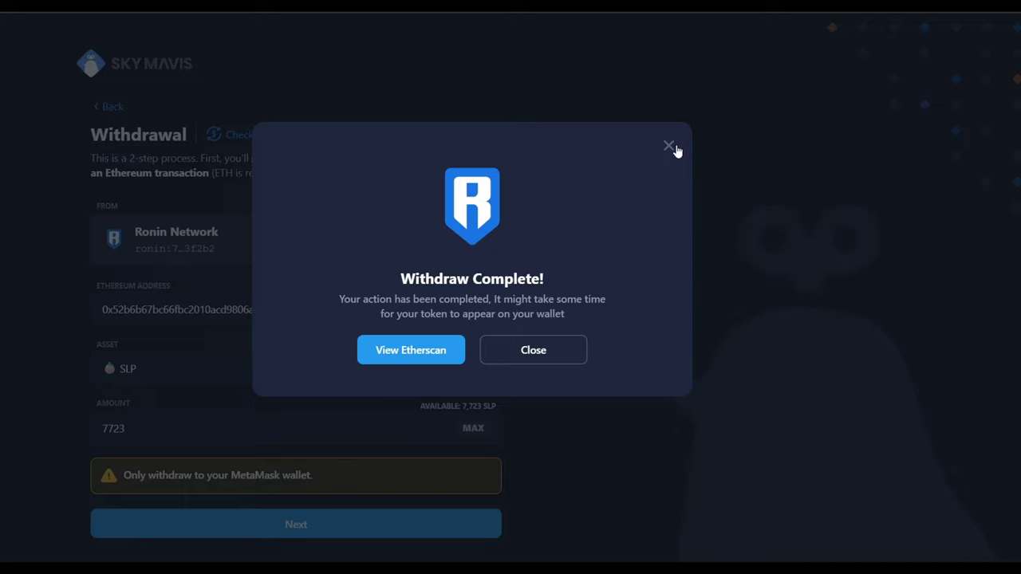
Dismiss Ronin Bridge's Withdraw Complete dialog and close the MetaMask wallet popup
{"action": "left_click", "coordinate": [670, 147]}
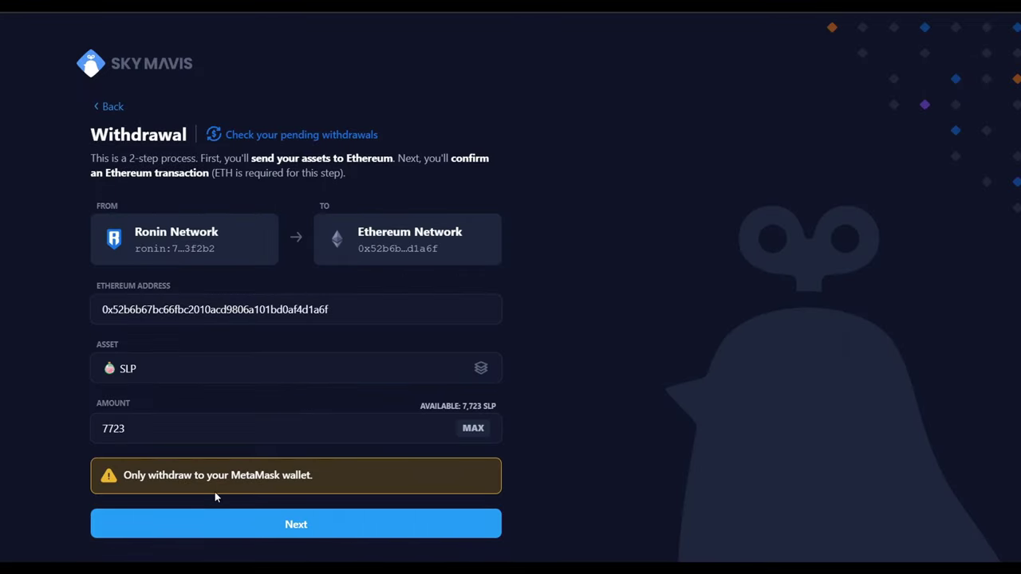
{"action": "double_click", "coordinate": [222, 477]}
{"action": "left_click", "coordinate": [223, 477]}
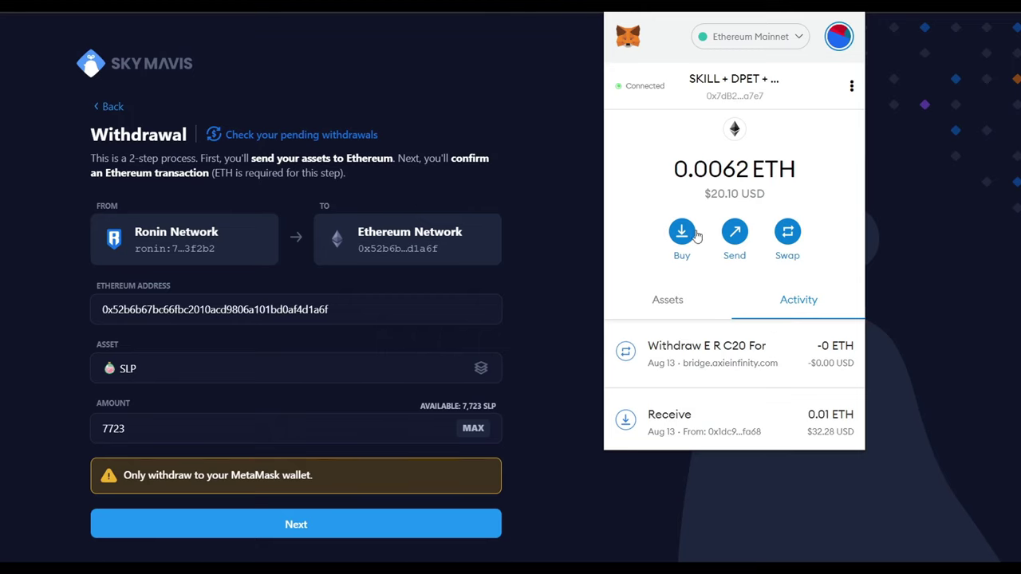
{"action": "left_click", "coordinate": [853, 12]}
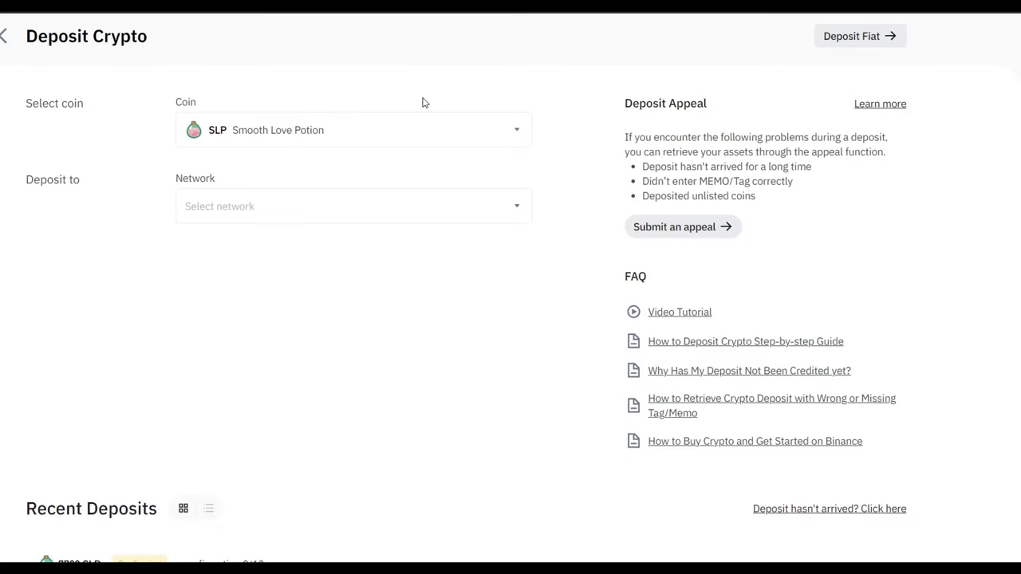
Reload the deposit page with F5 and confirm the 7723 SLP ETH deposit shows Completed
{"action": "scroll", "coordinate": [458, 313], "scroll_direction": "down", "scroll_amount": 2}
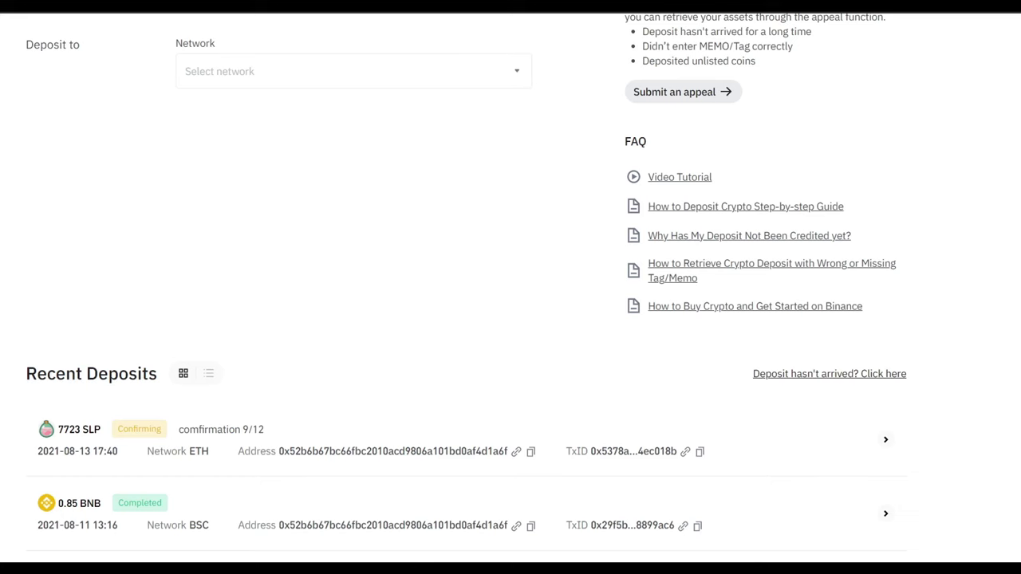
{"action": "key", "text": "F5"}
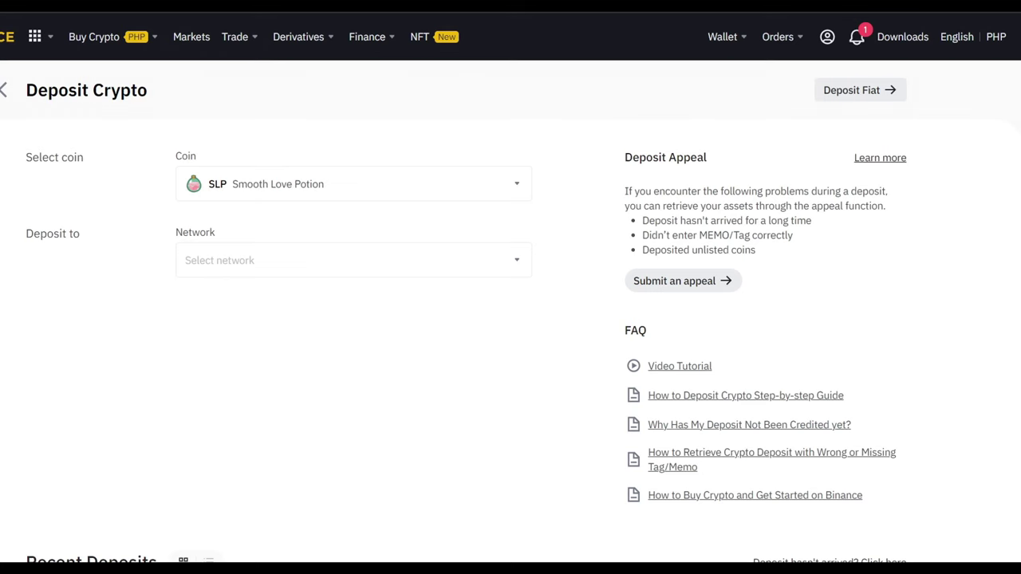
{"action": "scroll", "coordinate": [510, 287], "scroll_direction": "down", "scroll_amount": 2}
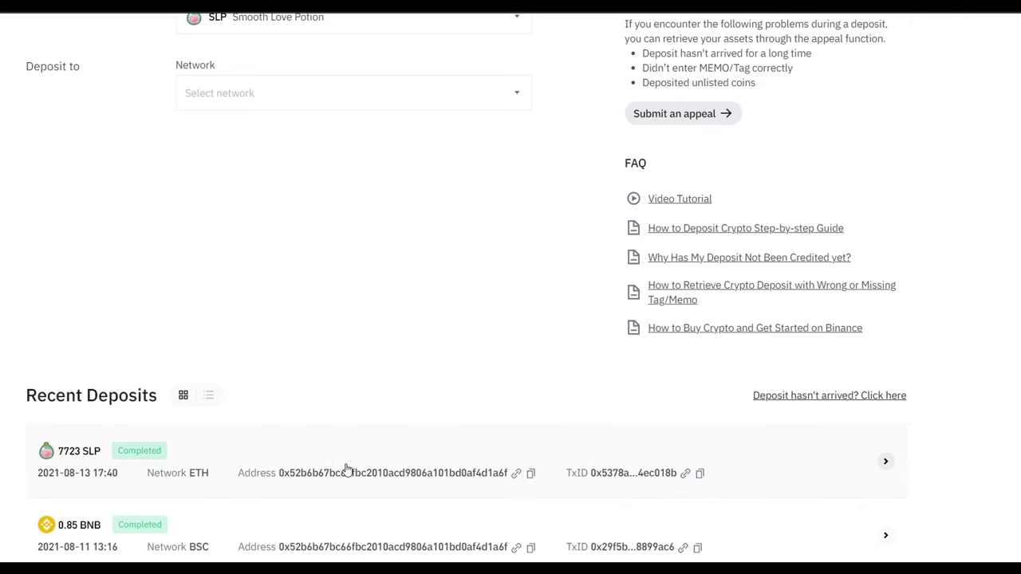
{"action": "scroll", "coordinate": [346, 469], "scroll_direction": "up", "scroll_amount": 1}
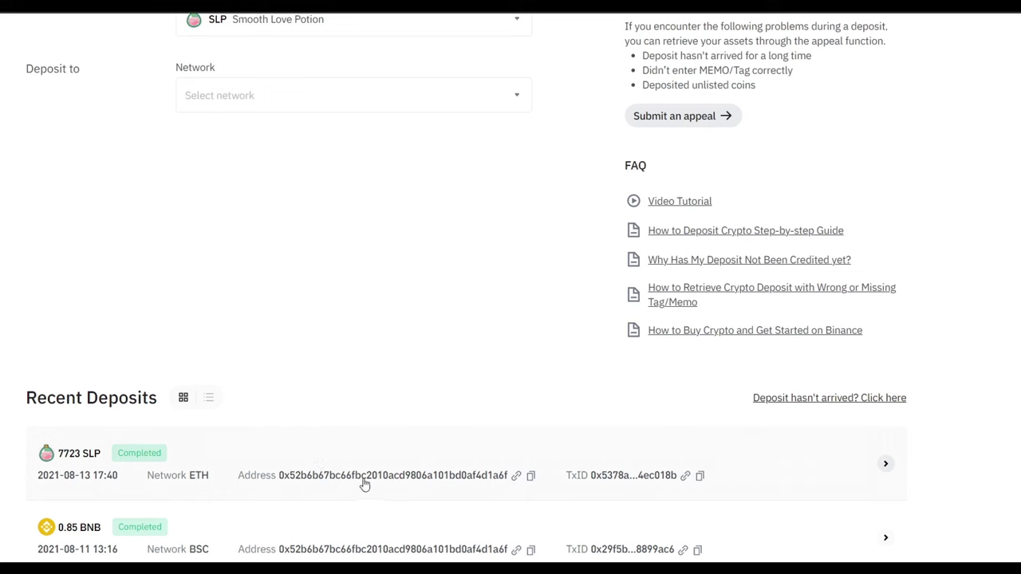
{"action": "scroll", "coordinate": [420, 280], "scroll_direction": "up", "scroll_amount": 3}
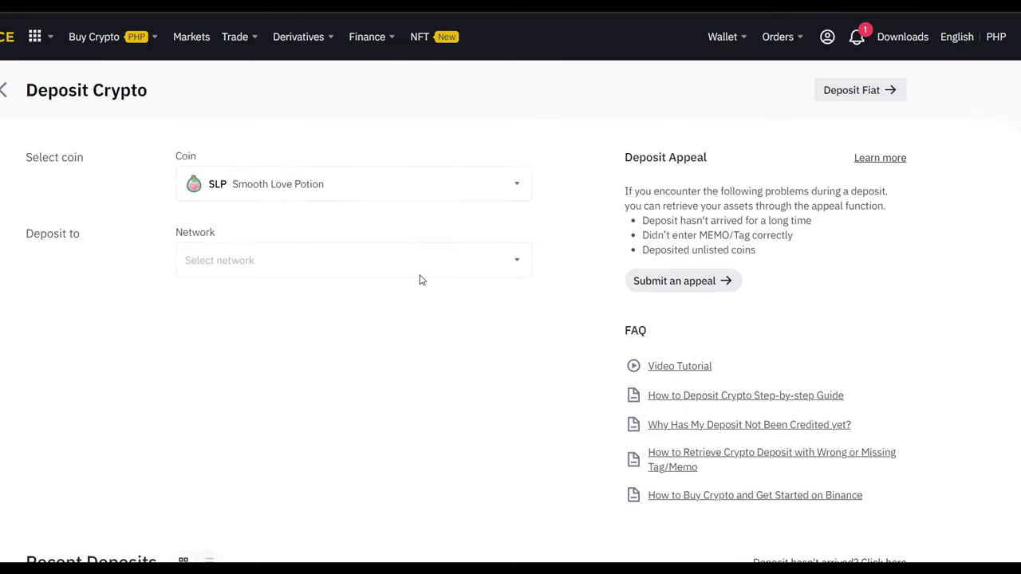
{"action": "mouse_move", "coordinate": [747, 34]}
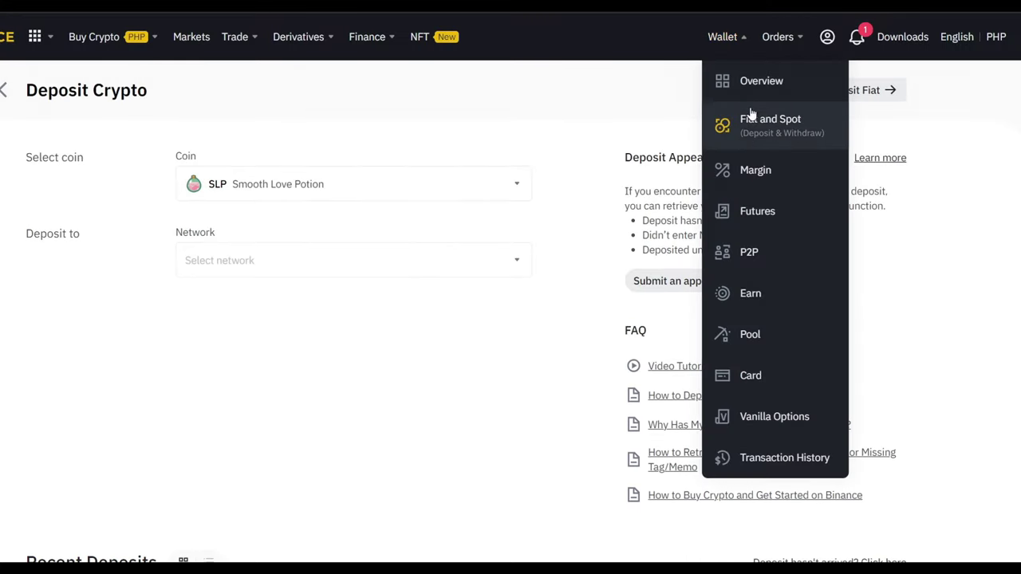
Open Fiat and Spot, review the 7,723.3562 SLP balance (₱73,499.58), and show SLP's trading pairs
{"action": "left_click", "coordinate": [749, 134]}
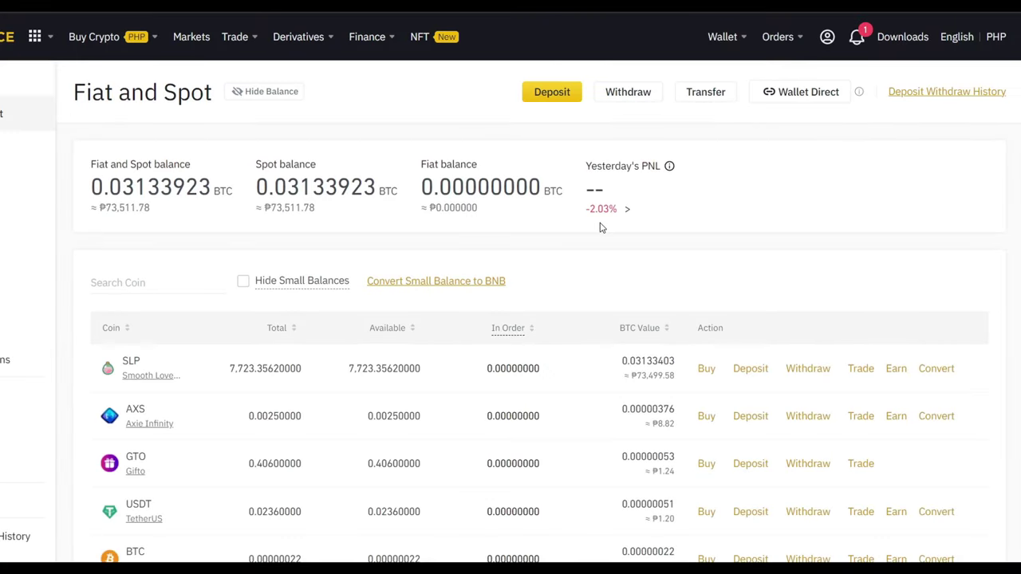
{"action": "double_click", "coordinate": [252, 371]}
{"action": "double_click", "coordinate": [654, 378]}
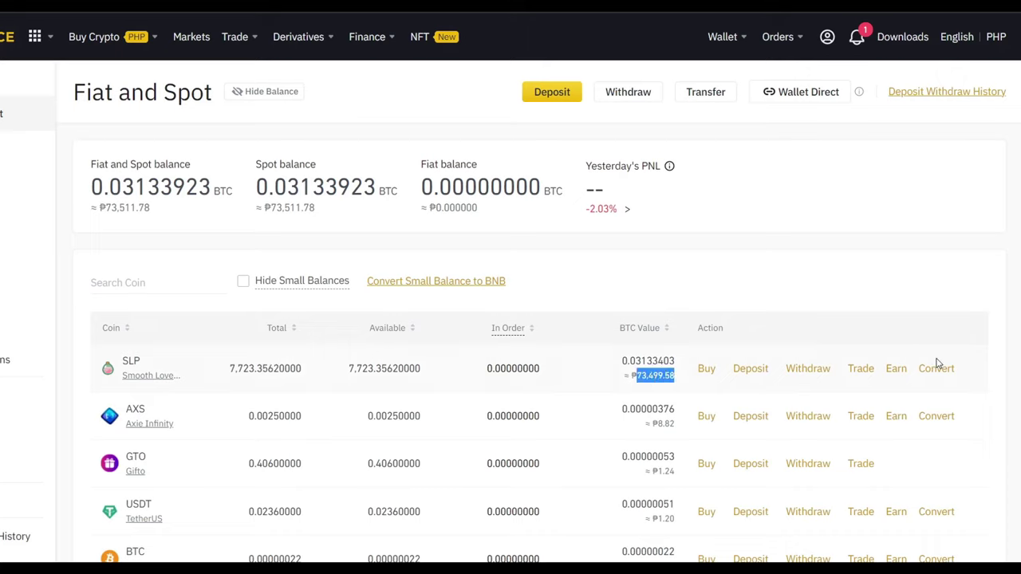
{"action": "left_click_drag", "start_coordinate": [860, 327], "coordinate": [857, 373]}
{"action": "left_click", "coordinate": [793, 330]}
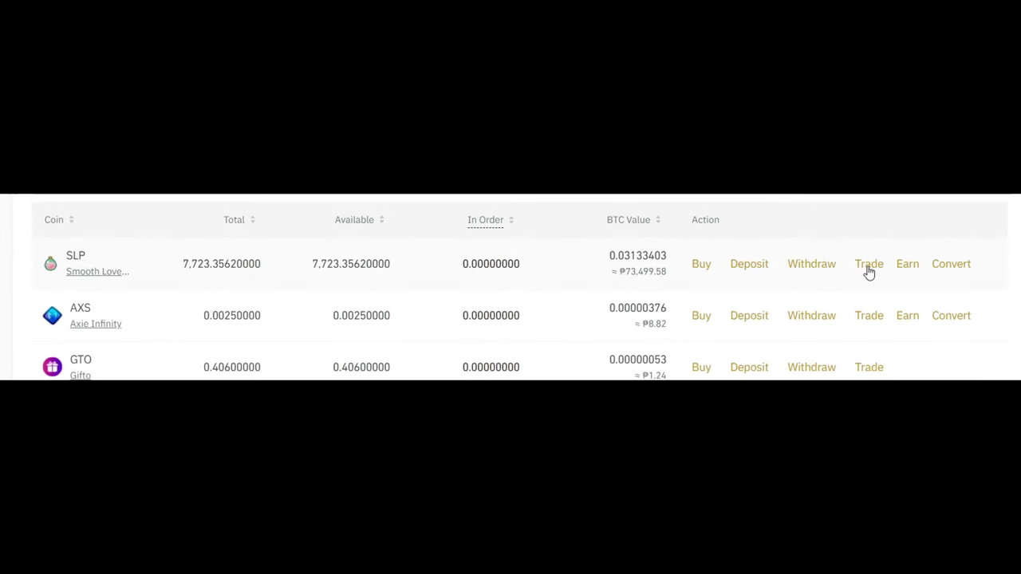
{"action": "mouse_move", "coordinate": [869, 273]}
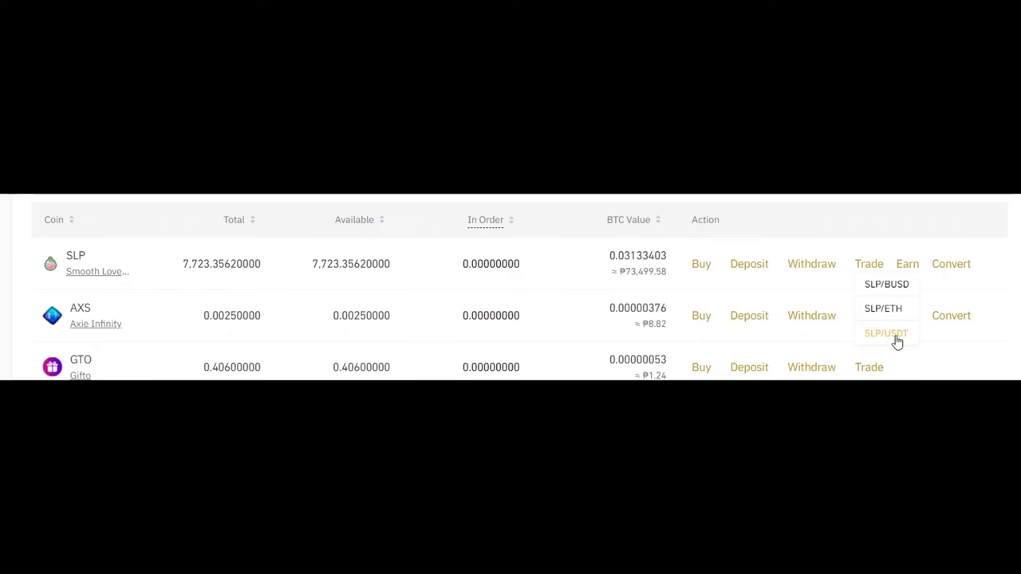
Open the SLP/USDT market and set the Sell slider to 100% of the SLP balance
{"action": "left_click", "coordinate": [896, 340]}
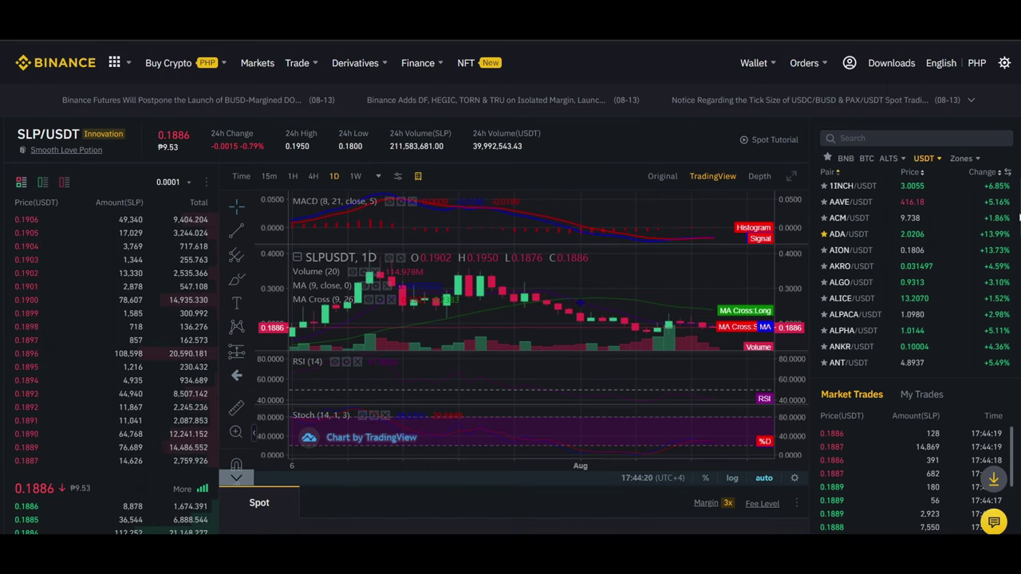
{"action": "scroll", "coordinate": [808, 171], "scroll_direction": "down", "scroll_amount": 3}
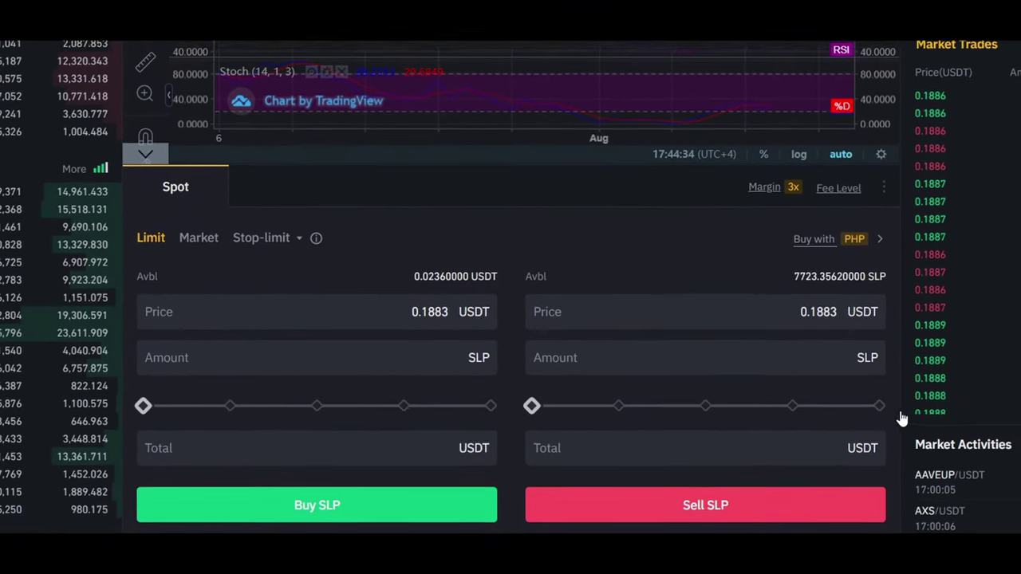
{"action": "left_click", "coordinate": [878, 406]}
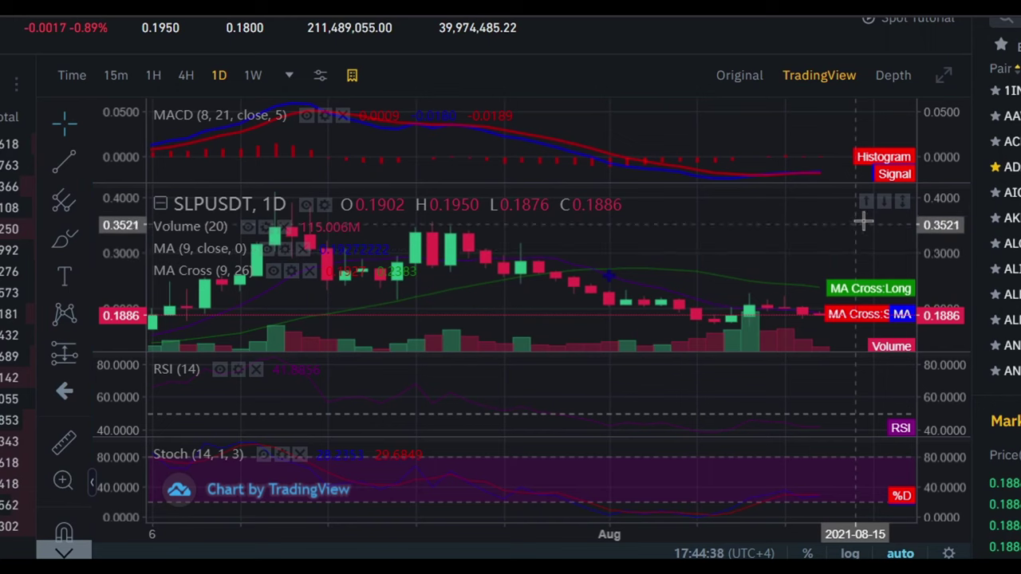
Switch the chart to 15m candles and set the sell price to 0.1890 USDT, totalling 1459.6470
{"action": "left_click", "coordinate": [121, 76]}
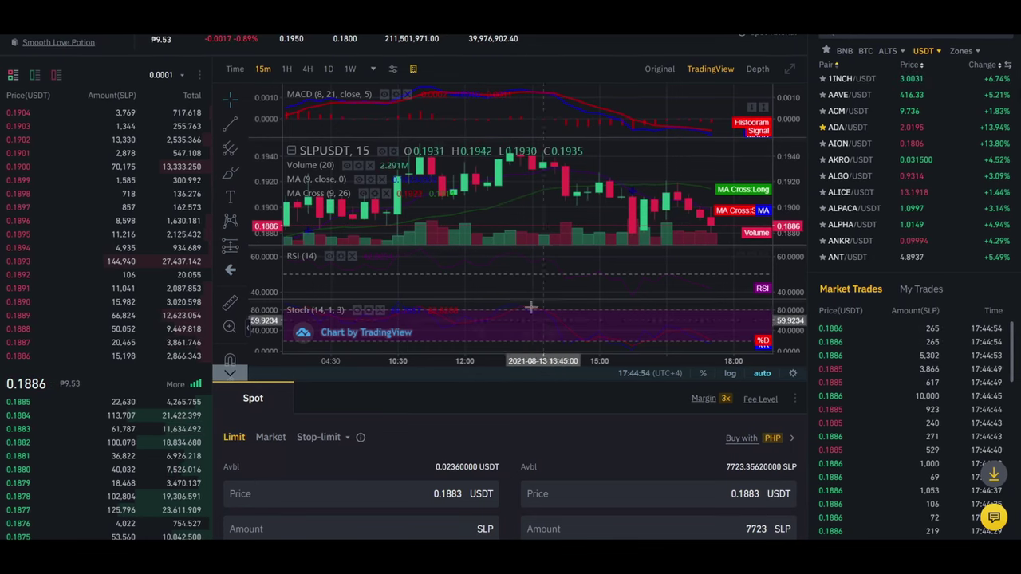
{"action": "left_click", "coordinate": [688, 491]}
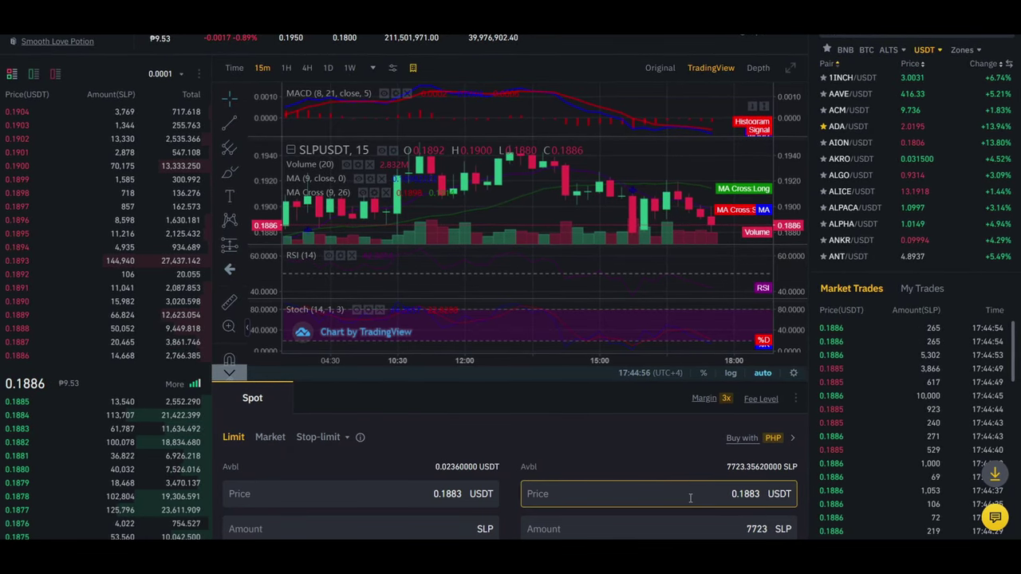
{"action": "double_click", "coordinate": [746, 494]}
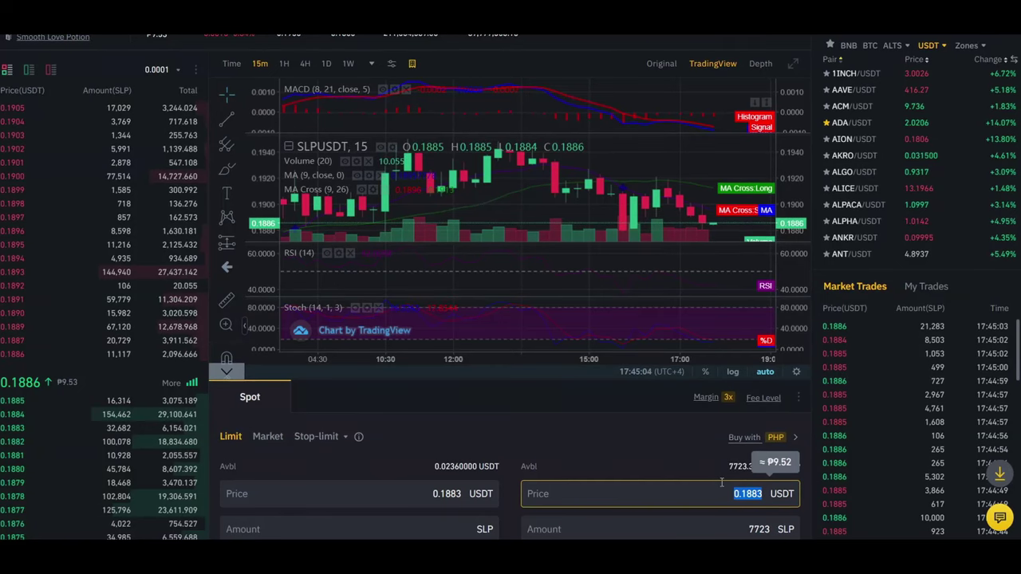
{"action": "scroll", "coordinate": [721, 482], "scroll_direction": "down", "scroll_amount": 2}
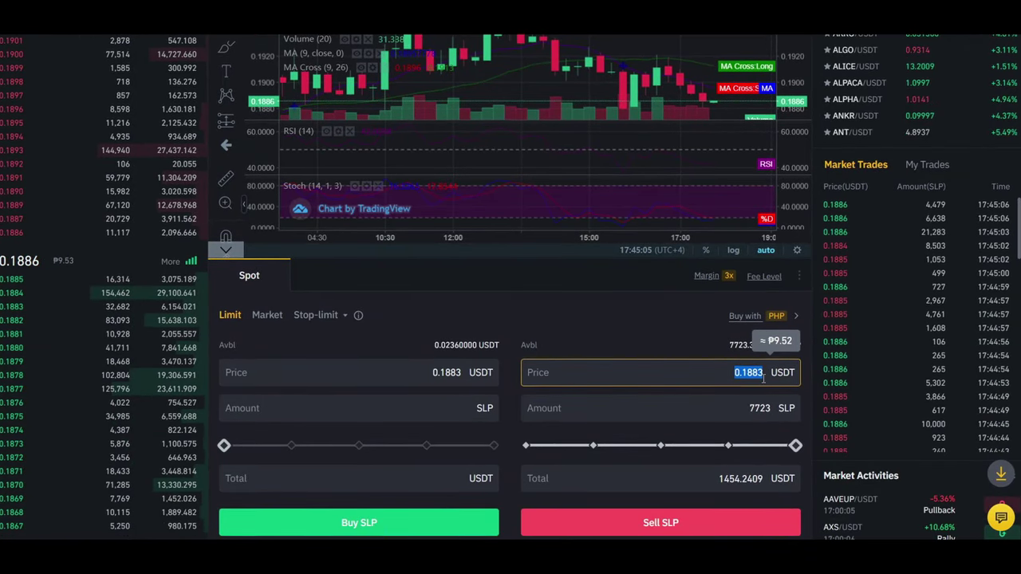
{"action": "type", "text": "0.189"}
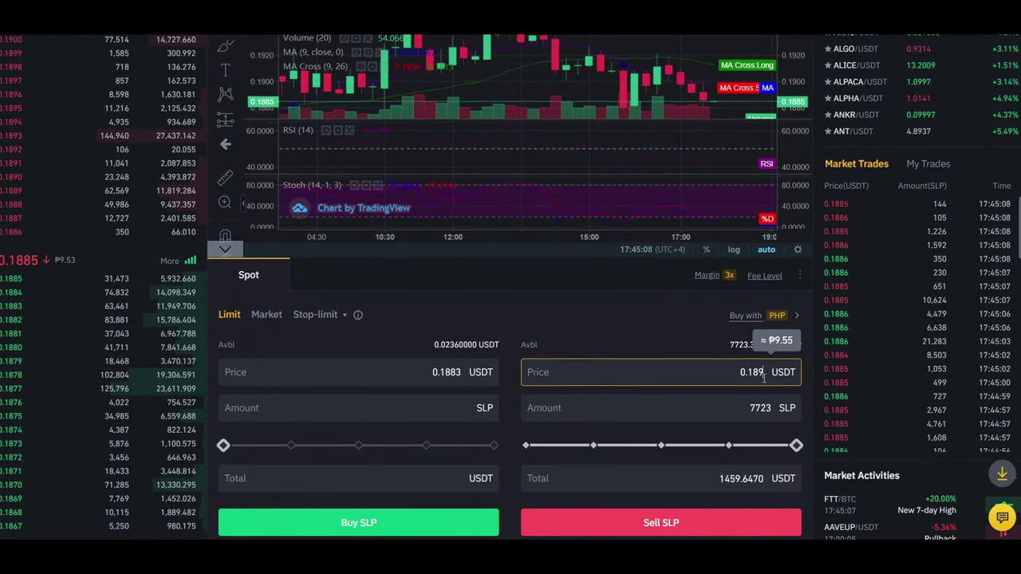
{"action": "type", "text": "0"}
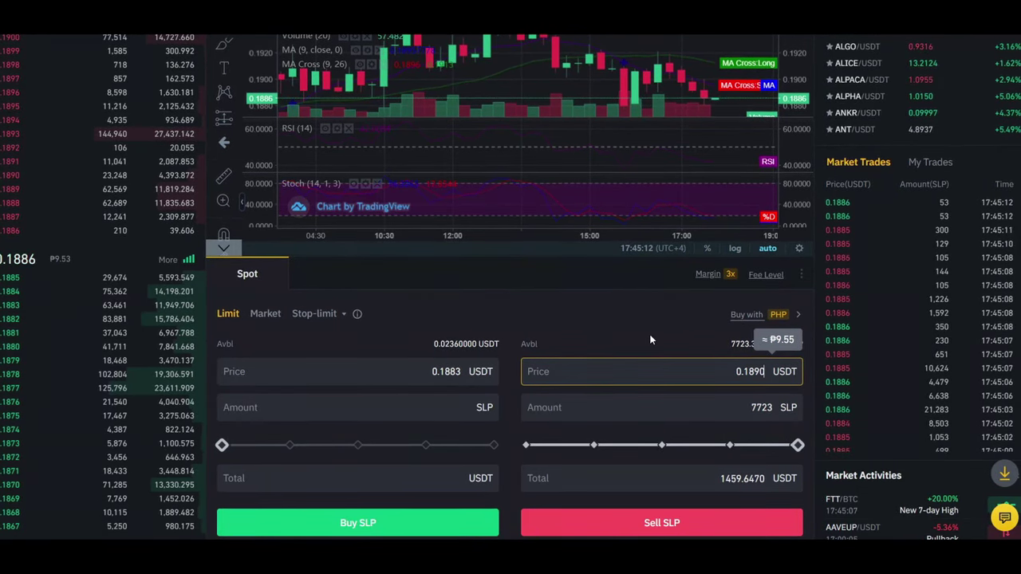
{"action": "scroll", "coordinate": [650, 335], "scroll_direction": "down", "scroll_amount": 1}
{"action": "left_click", "coordinate": [798, 356]}
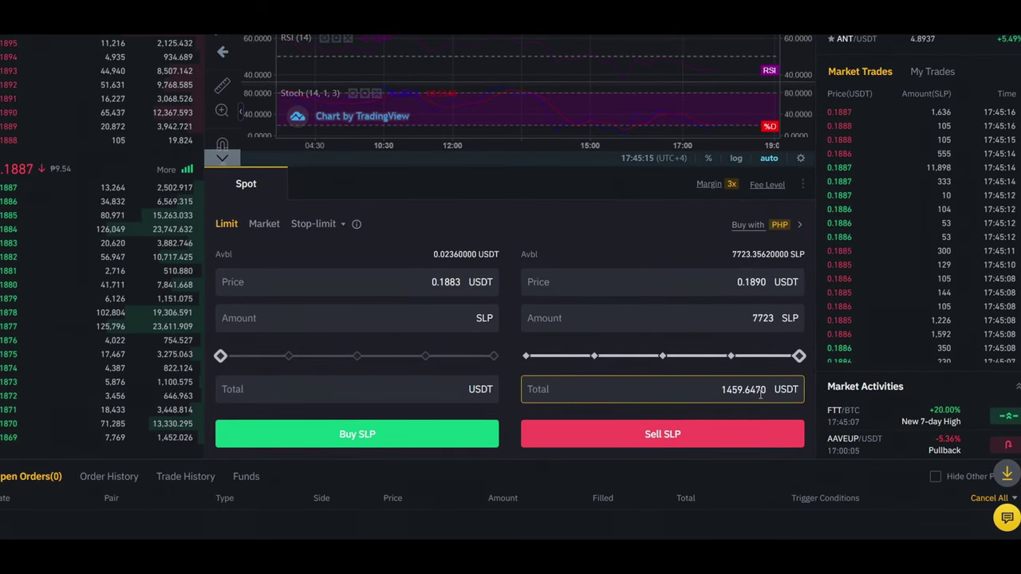
Submit the limit sell of 7,723 SLP at 0.189 USDT and confirm it sits 0.00% filled in Open Orders
{"action": "left_click", "coordinate": [760, 439]}
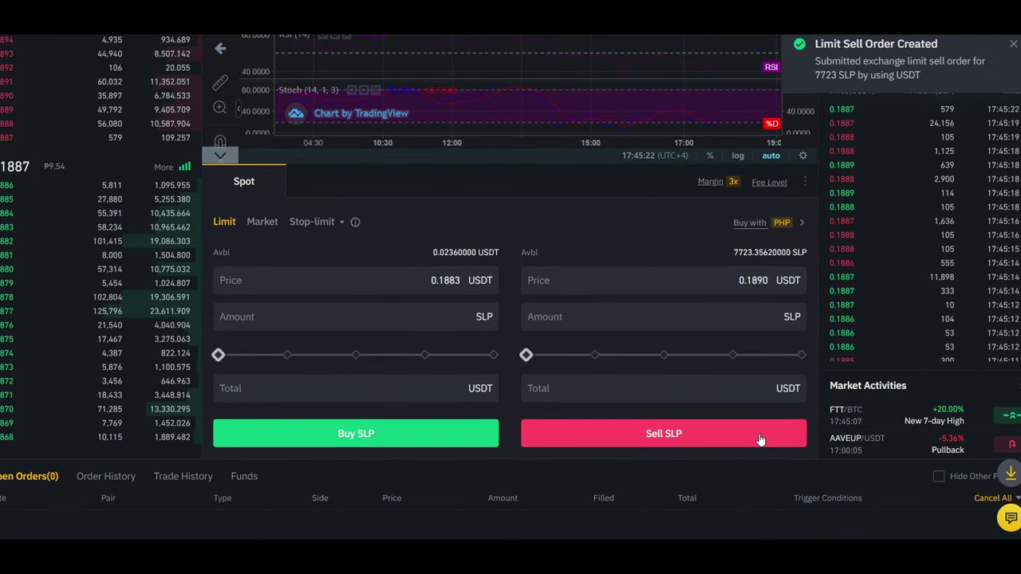
{"action": "scroll", "coordinate": [760, 439], "scroll_direction": "up", "scroll_amount": 3}
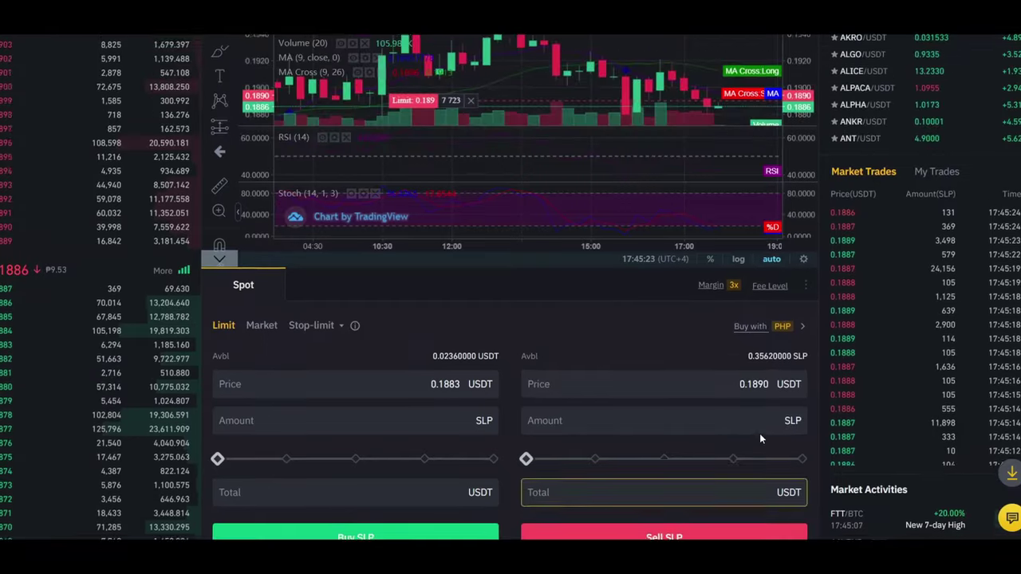
{"action": "scroll", "coordinate": [760, 435], "scroll_direction": "up", "scroll_amount": 1}
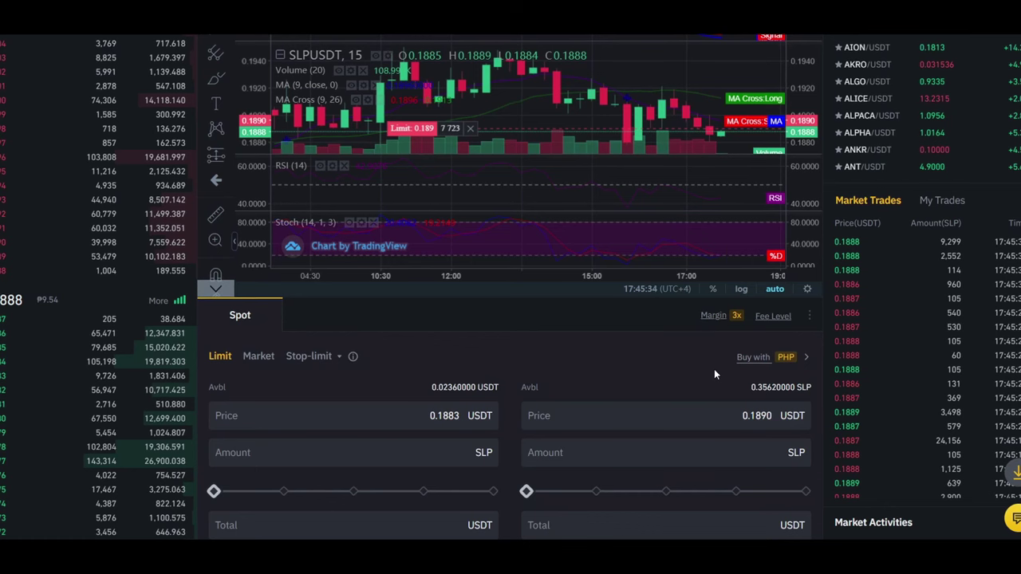
{"action": "scroll", "coordinate": [714, 374], "scroll_direction": "down", "scroll_amount": 1}
{"action": "scroll", "coordinate": [715, 369], "scroll_direction": "down", "scroll_amount": 1}
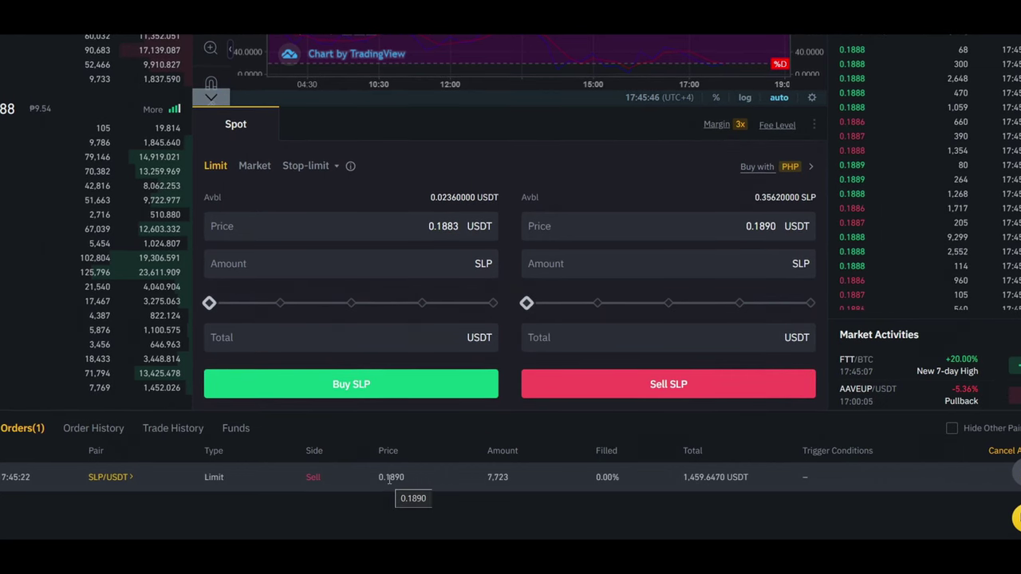
{"action": "double_click", "coordinate": [616, 477]}
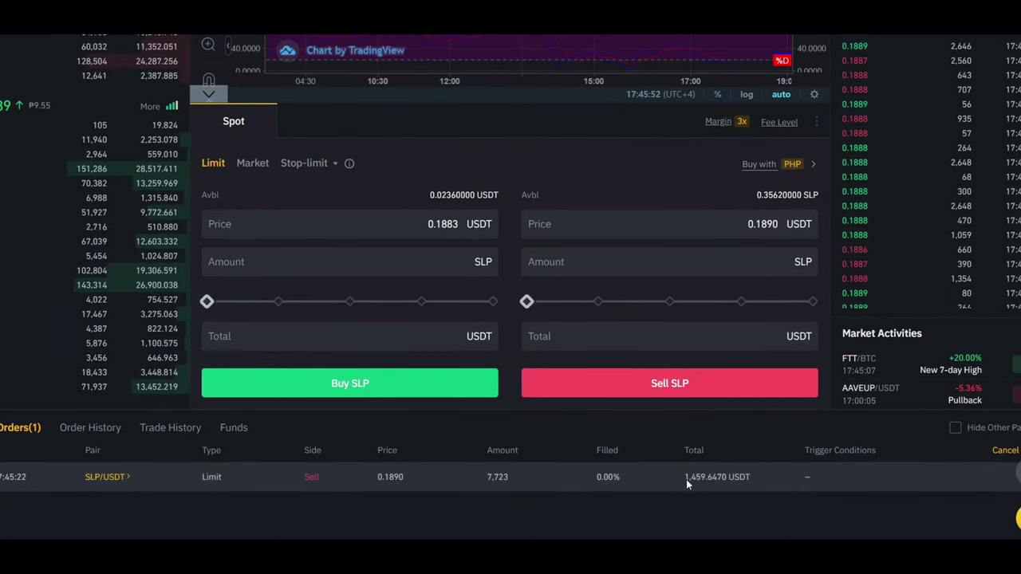
{"action": "scroll", "coordinate": [714, 481], "scroll_direction": "up", "scroll_amount": 2}
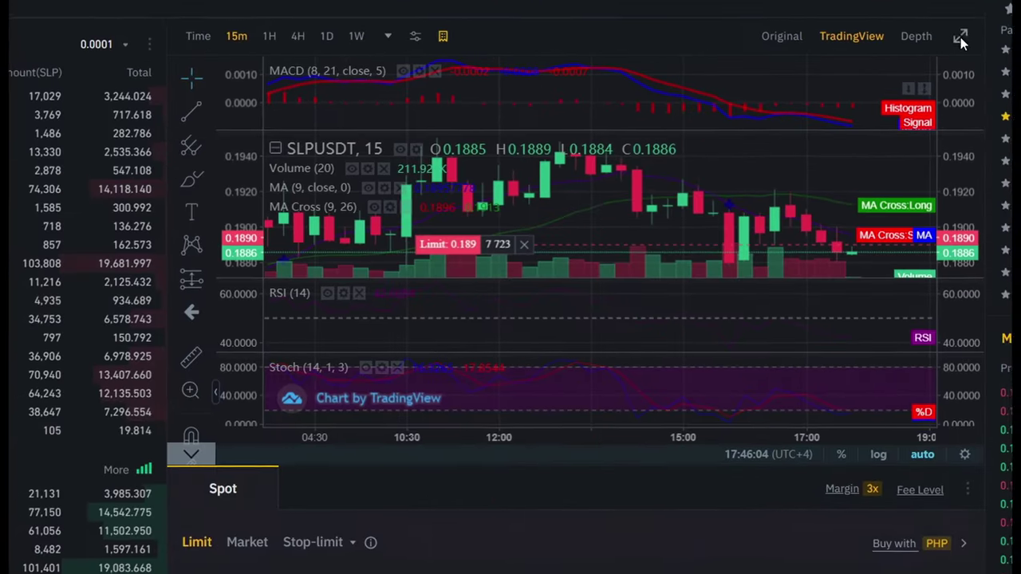
Expand the SLP/USDT price chart to full screen
{"action": "left_click", "coordinate": [990, 194]}
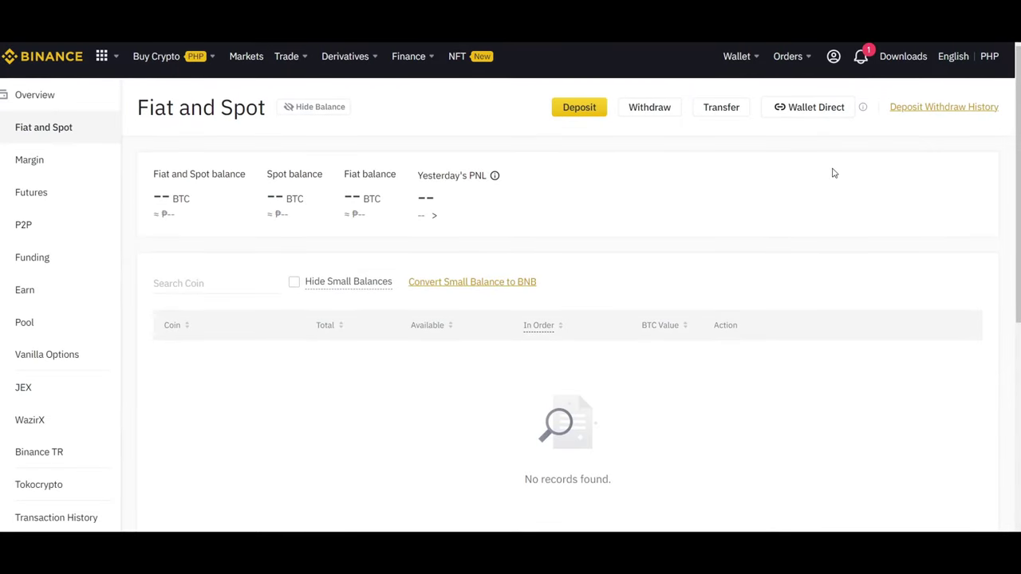
Refresh, then open Fiat and Spot to see 1,458.21 USDT and 0.3562 SLP remaining
{"action": "mouse_move", "coordinate": [351, 63]}
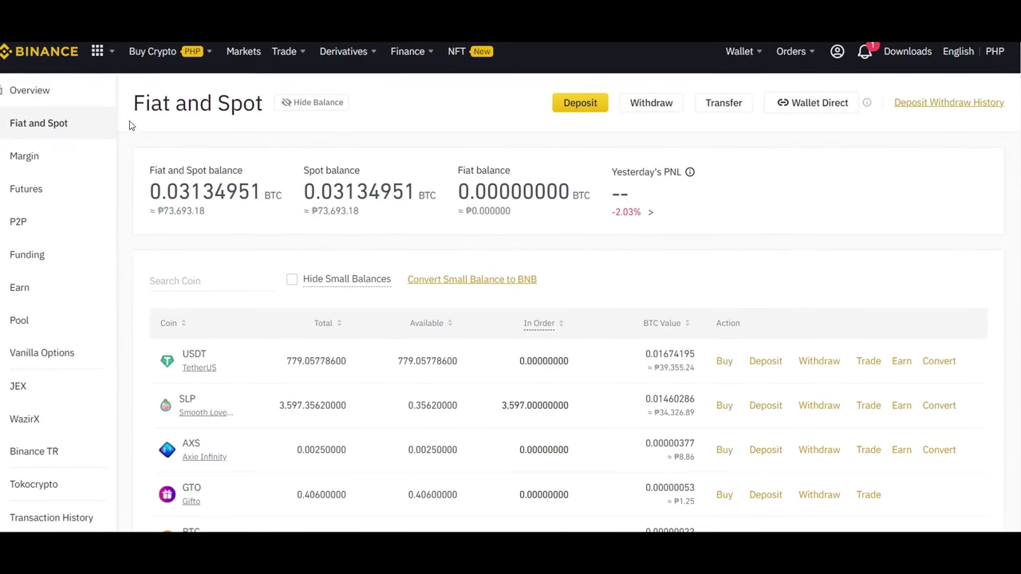
{"action": "key", "text": "F5"}
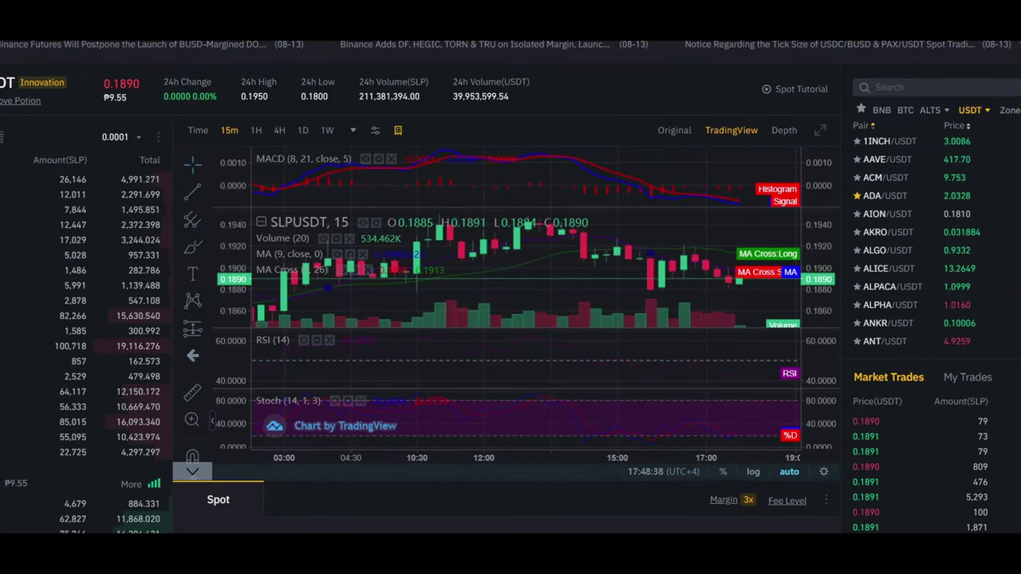
{"action": "mouse_move", "coordinate": [829, 24]}
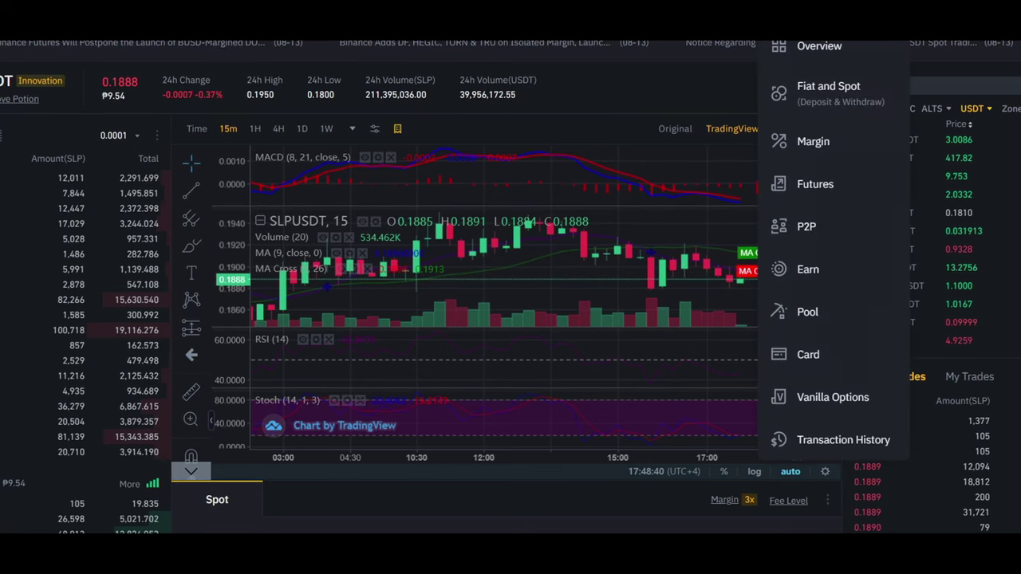
{"action": "left_click", "coordinate": [829, 88]}
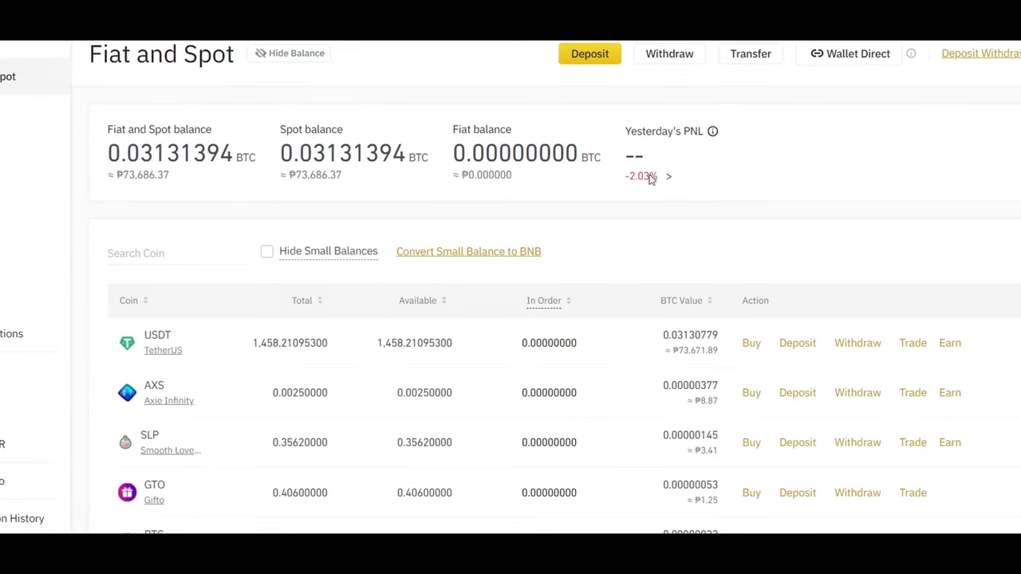
Review the Fiat and Spot balances, pointing out the peso value of the 1,458.21095300 USDT holding
{"action": "scroll", "coordinate": [626, 241], "scroll_direction": "down", "scroll_amount": 3}
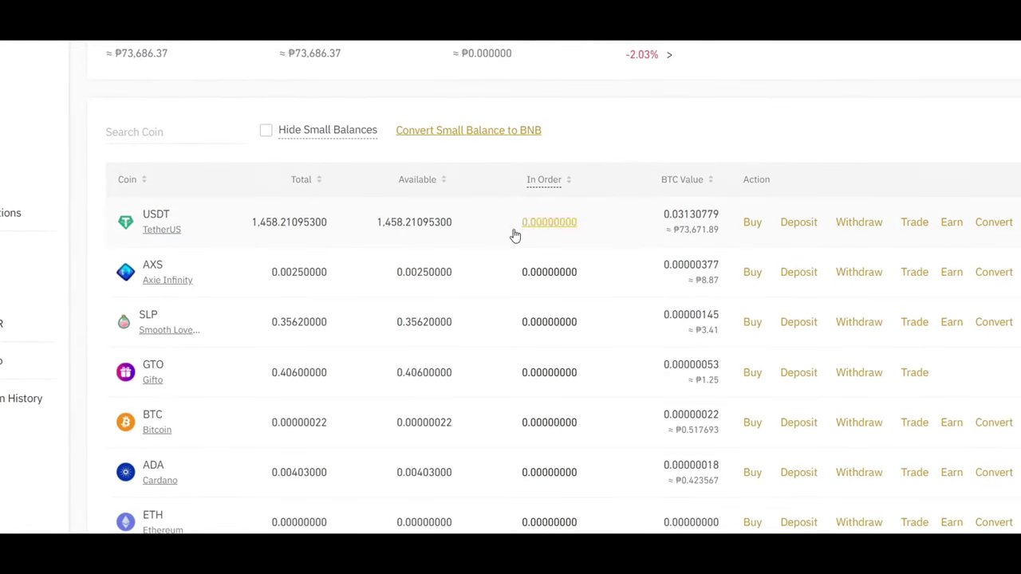
{"action": "triple_click", "coordinate": [686, 227]}
{"action": "left_click", "coordinate": [679, 223]}
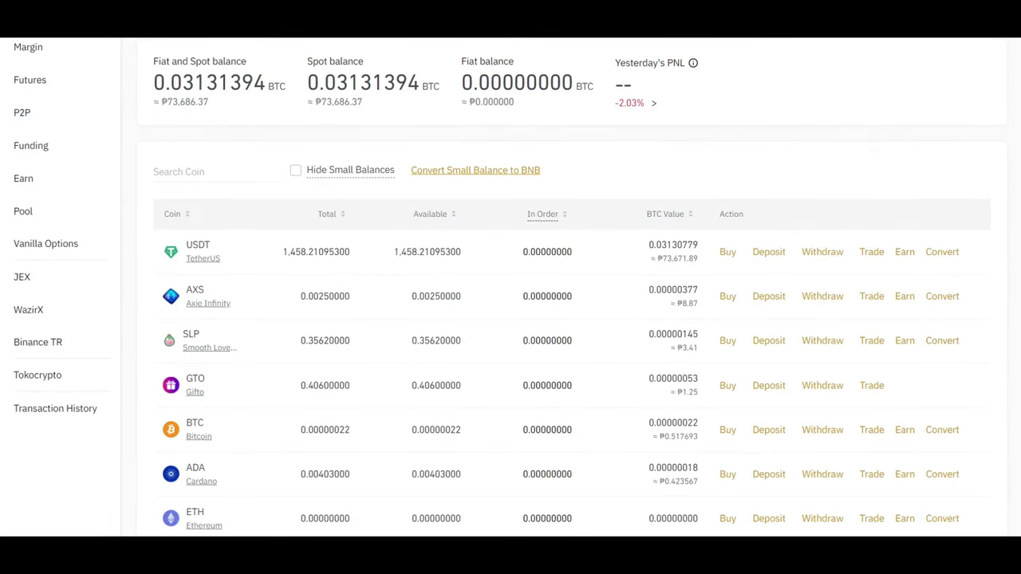
{"action": "scroll", "coordinate": [757, 187], "scroll_direction": "up", "scroll_amount": 3}
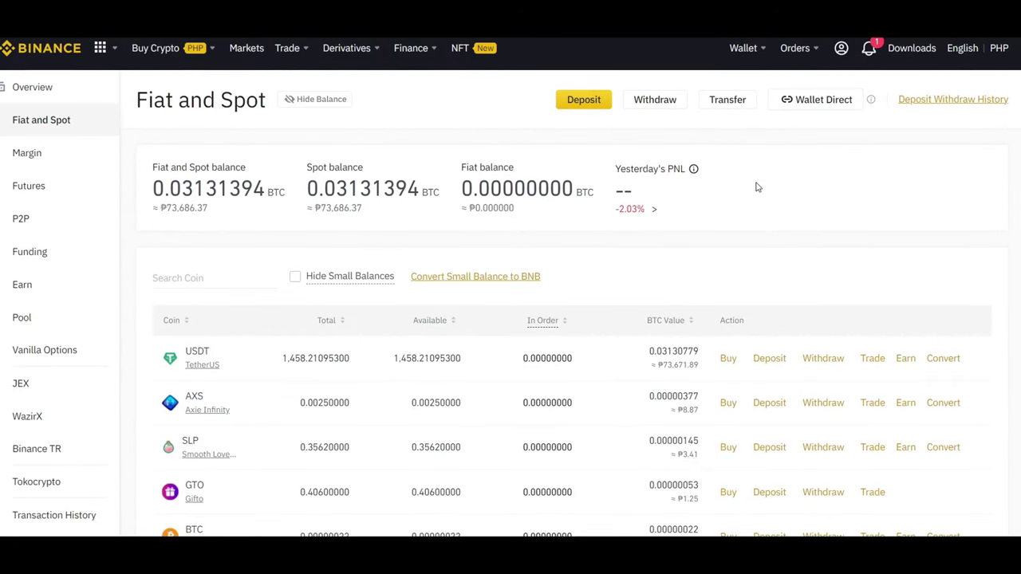
{"action": "mouse_move", "coordinate": [744, 49]}
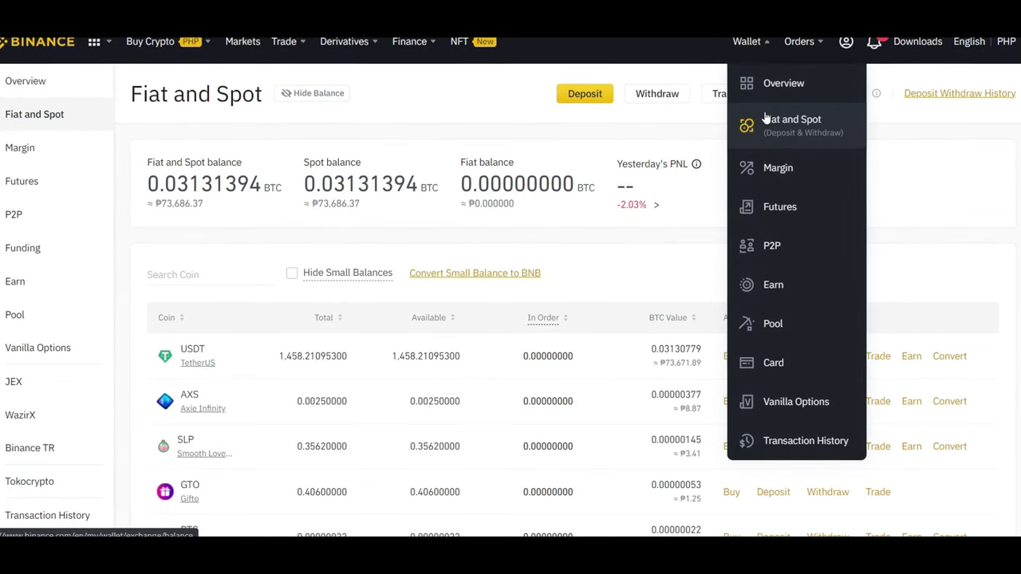
{"action": "left_click", "coordinate": [772, 242]}
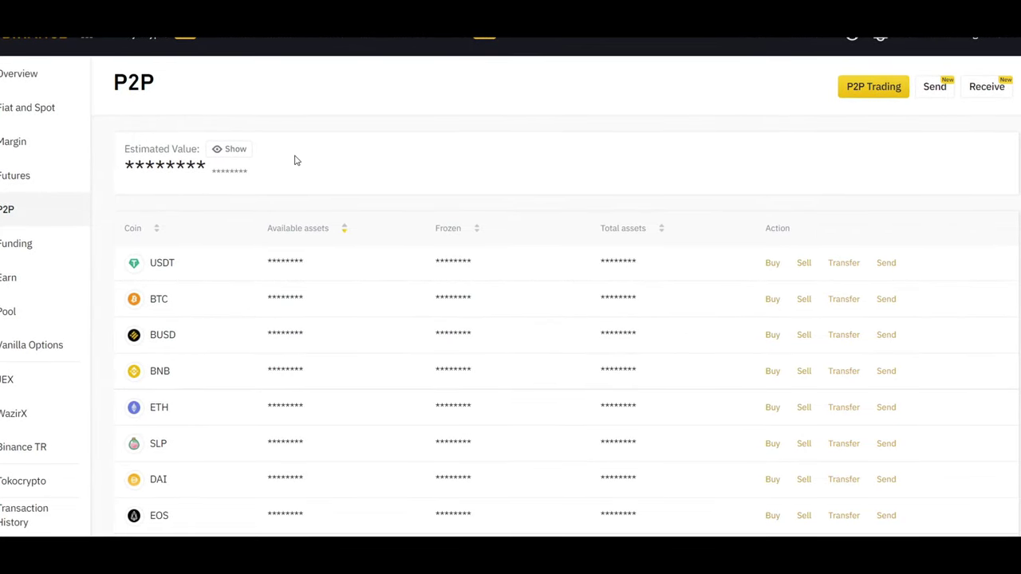
{"action": "left_click", "coordinate": [235, 150]}
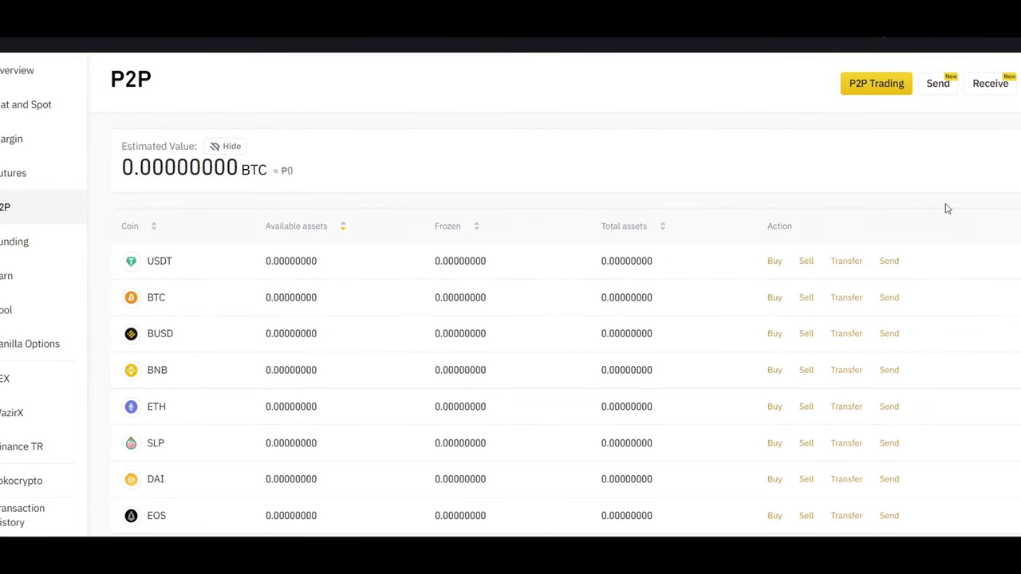
{"action": "left_click", "coordinate": [32, 104]}
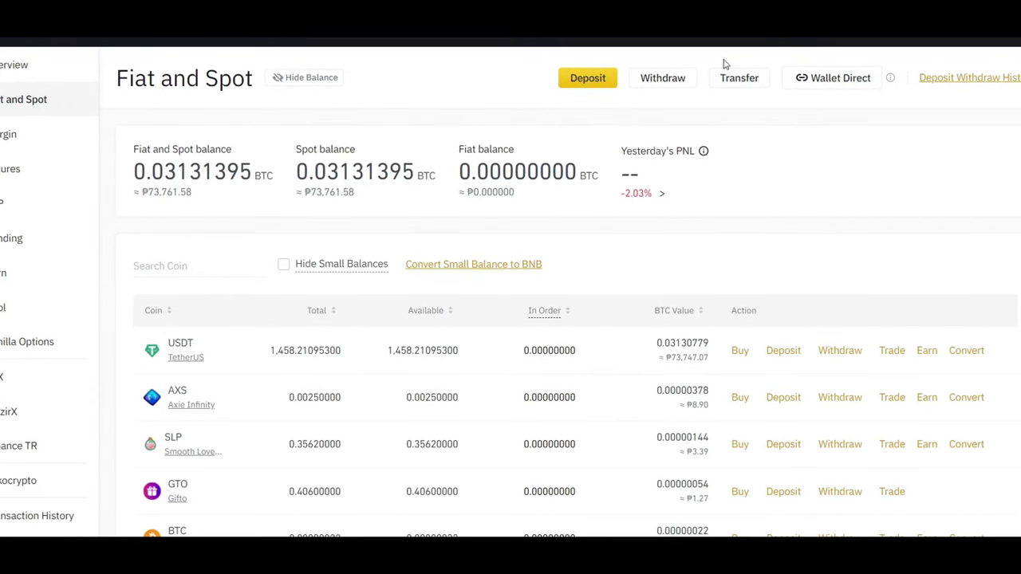
Start a wallet transfer to the P2P wallet with USDT as the coin
{"action": "left_click", "coordinate": [740, 77]}
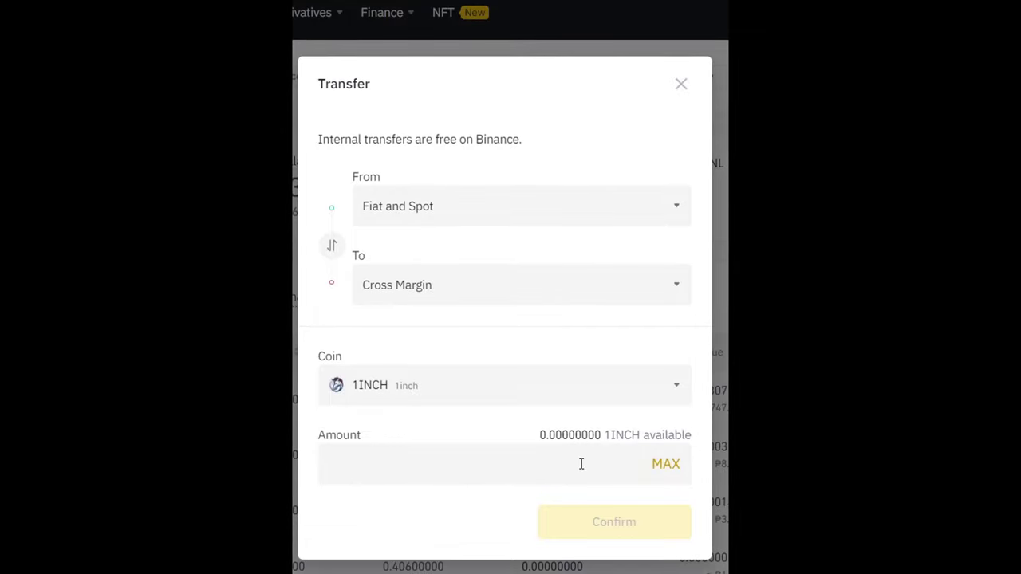
{"action": "left_click", "coordinate": [460, 292]}
{"action": "left_click", "coordinate": [416, 433]}
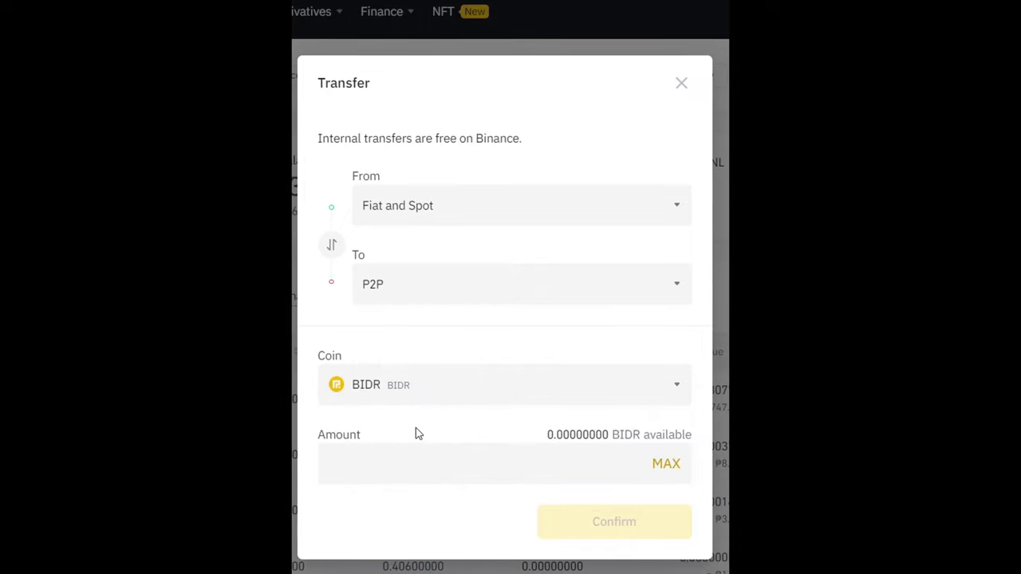
{"action": "left_click", "coordinate": [507, 378]}
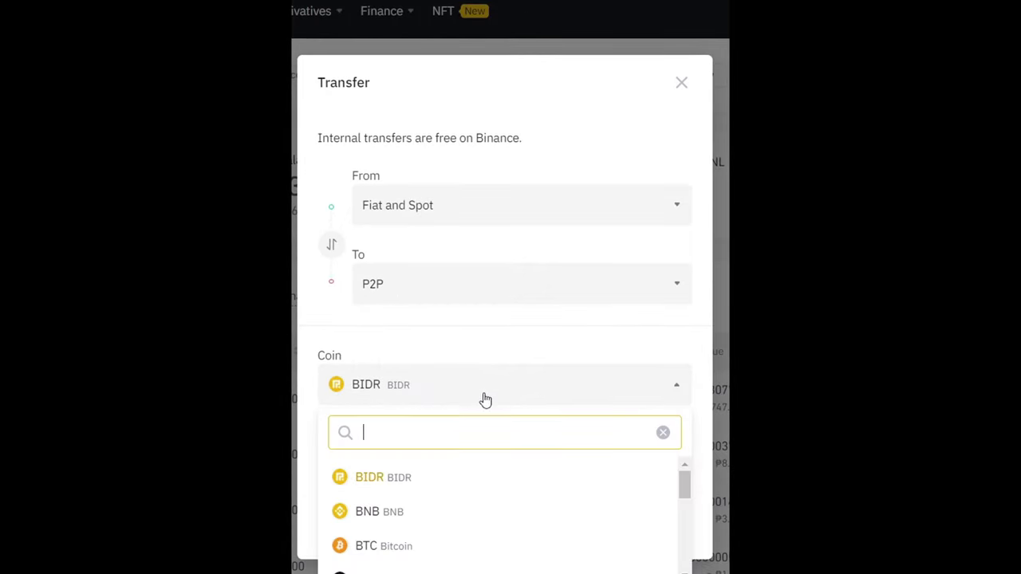
{"action": "type", "text": "usd"}
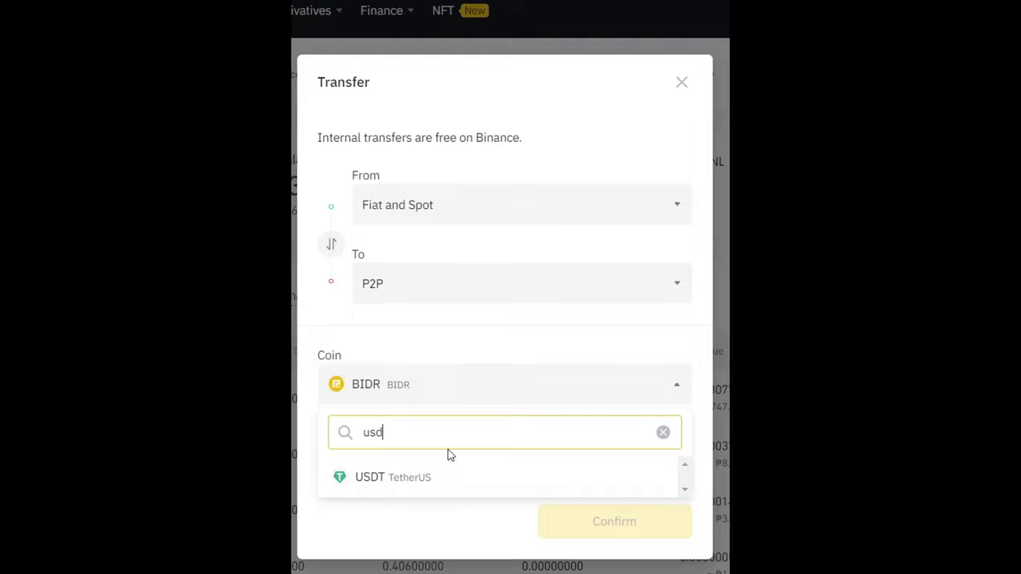
{"action": "left_click", "coordinate": [427, 479]}
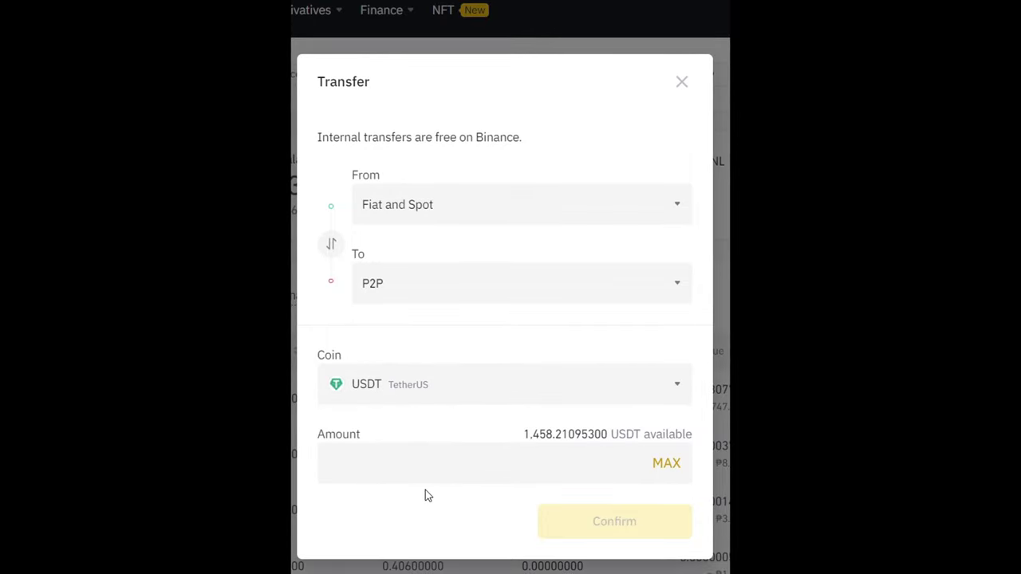
Enter 458.210953 USDT as the transfer amount and confirm it
{"action": "left_click", "coordinate": [517, 470]}
{"action": "type", "text": "458"}
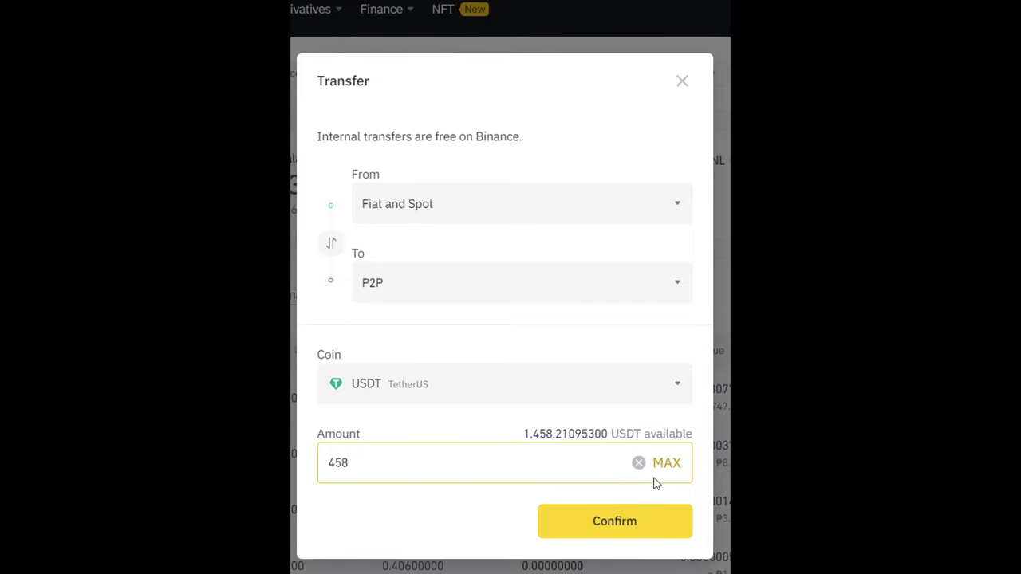
{"action": "left_click", "coordinate": [661, 472]}
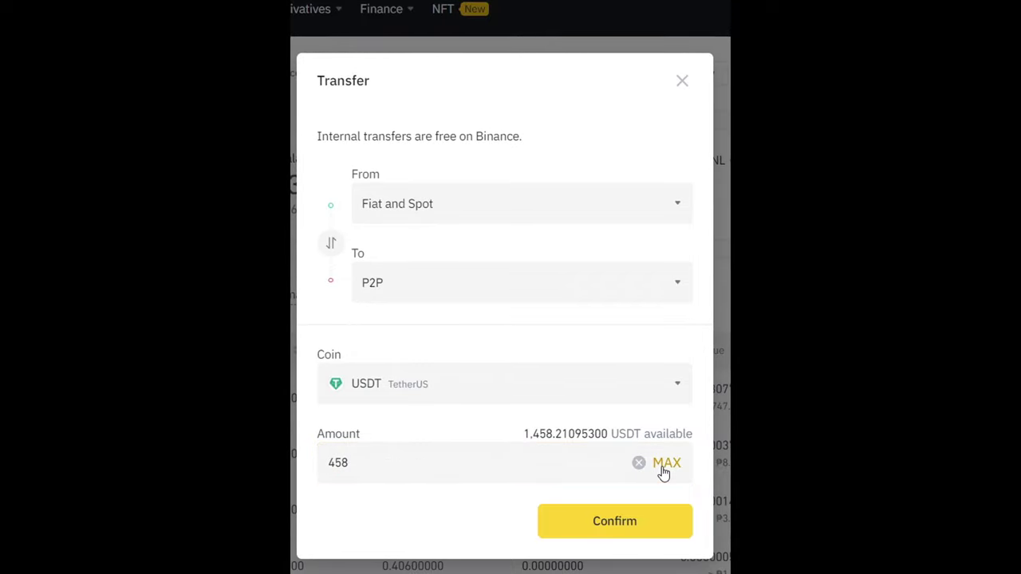
{"action": "left_click", "coordinate": [338, 462]}
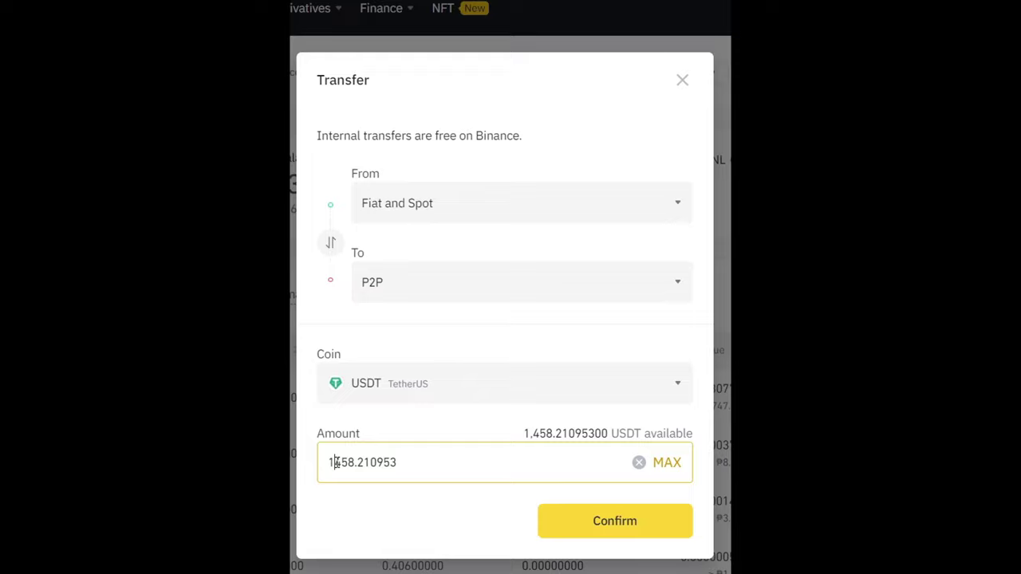
{"action": "left_click_drag", "start_coordinate": [335, 463], "coordinate": [474, 457]}
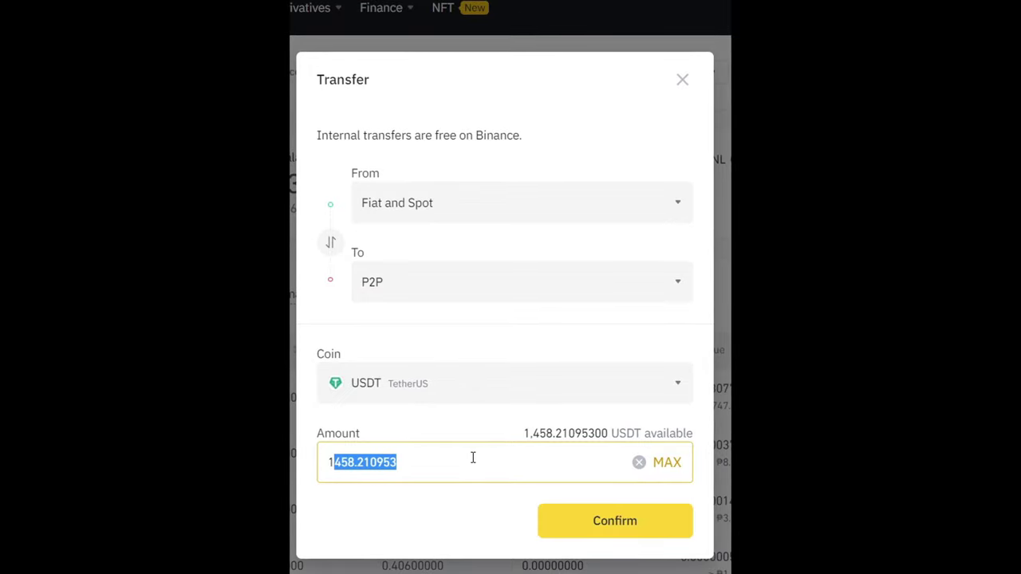
{"action": "key", "text": "Left"}
{"action": "key", "text": "BackSpace"}
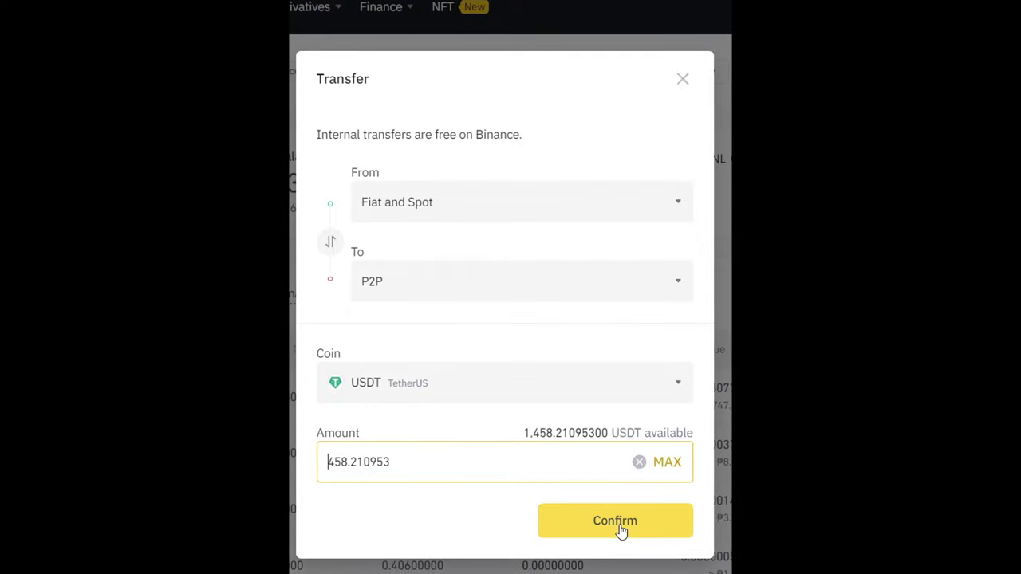
{"action": "left_click", "coordinate": [619, 528]}
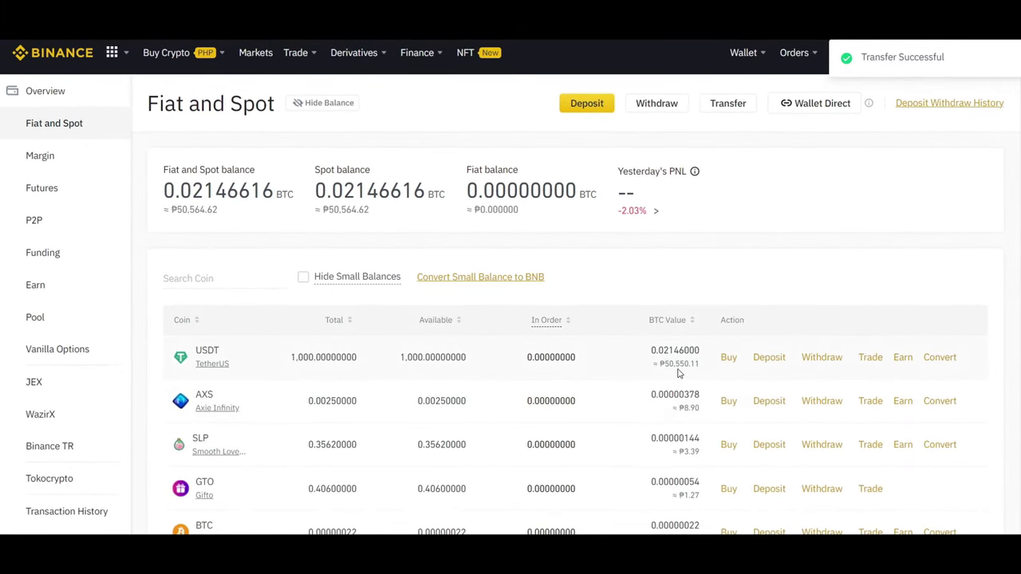
Open the P2P wallet, reveal its balances and highlight the 458.21095300 USDT available
{"action": "mouse_move", "coordinate": [752, 70]}
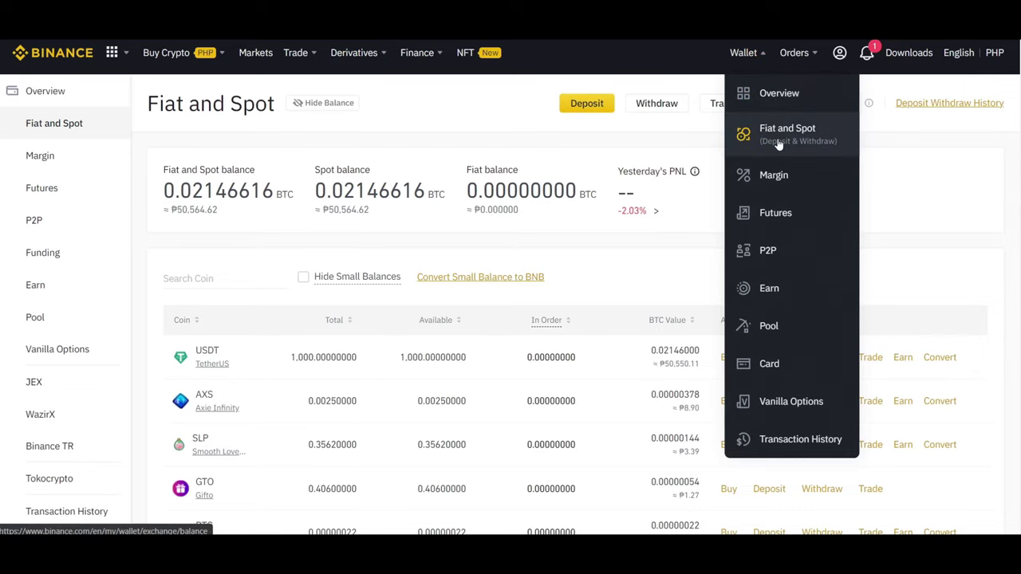
{"action": "left_click", "coordinate": [768, 255]}
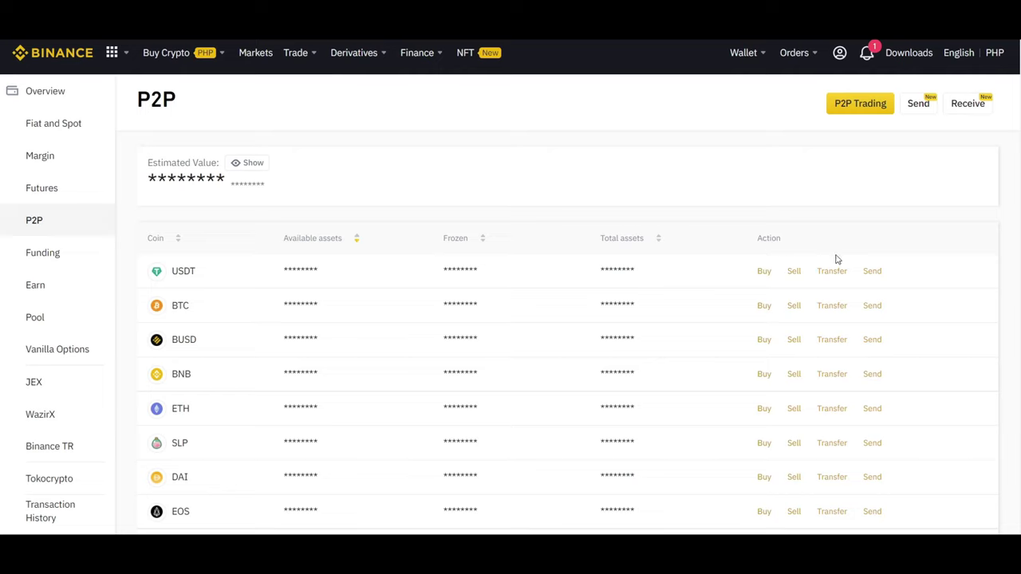
{"action": "left_click", "coordinate": [259, 165]}
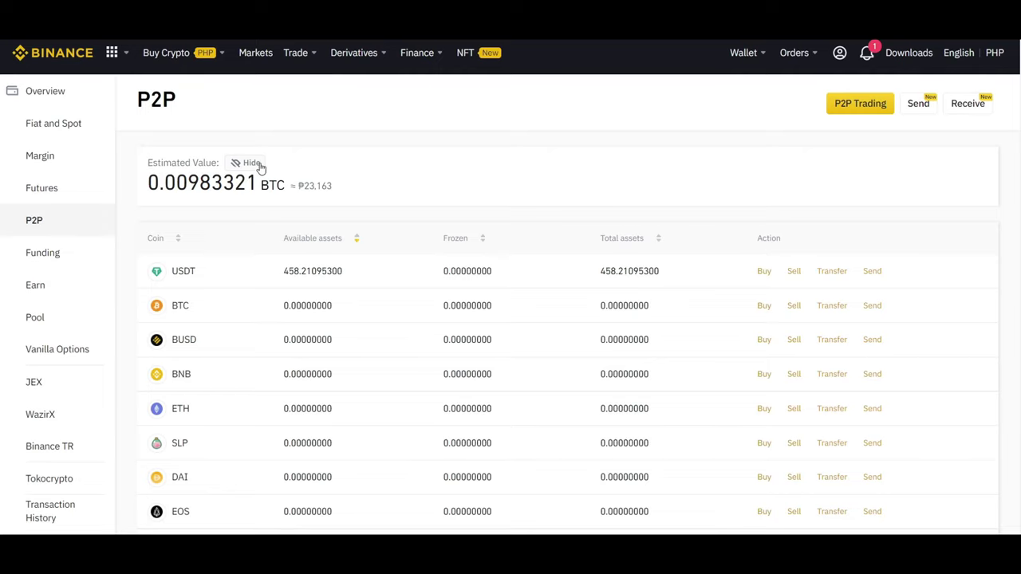
{"action": "double_click", "coordinate": [293, 272]}
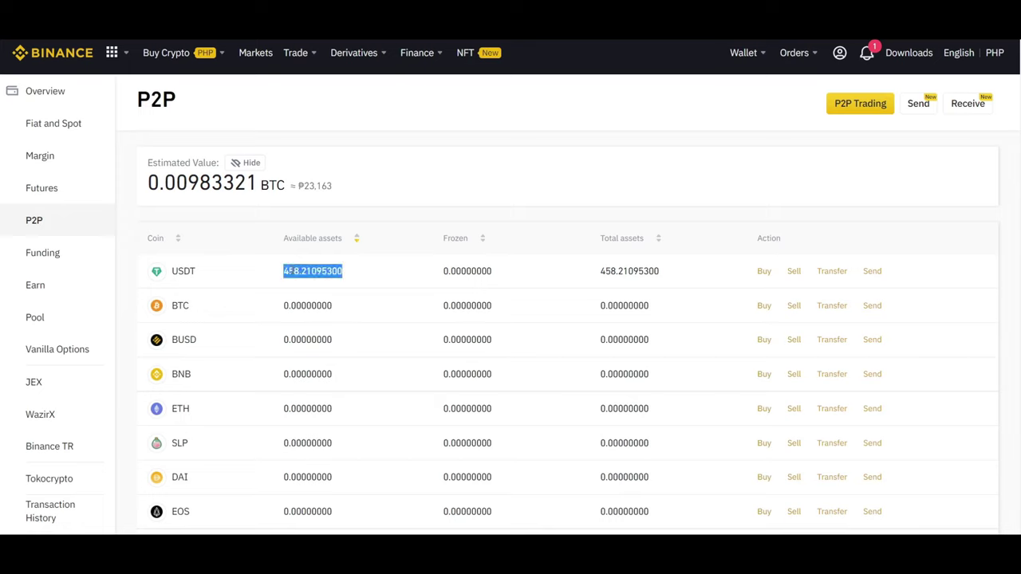
{"action": "left_click", "coordinate": [812, 220]}
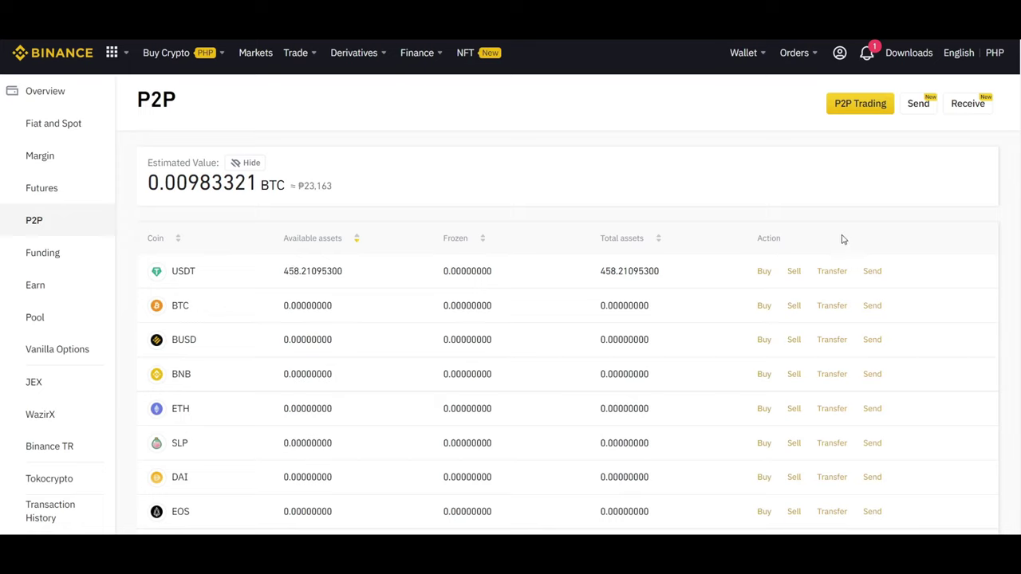
Start selling USDT on P2P, filter offers to Bank Transfer buyers, and browse the list
{"action": "left_click", "coordinate": [794, 272]}
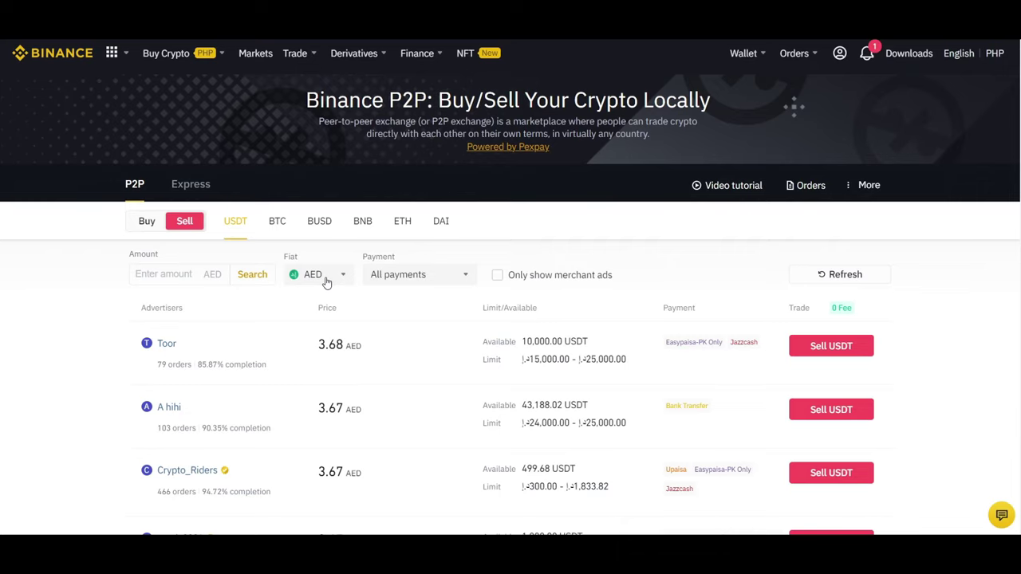
{"action": "left_click", "coordinate": [401, 281]}
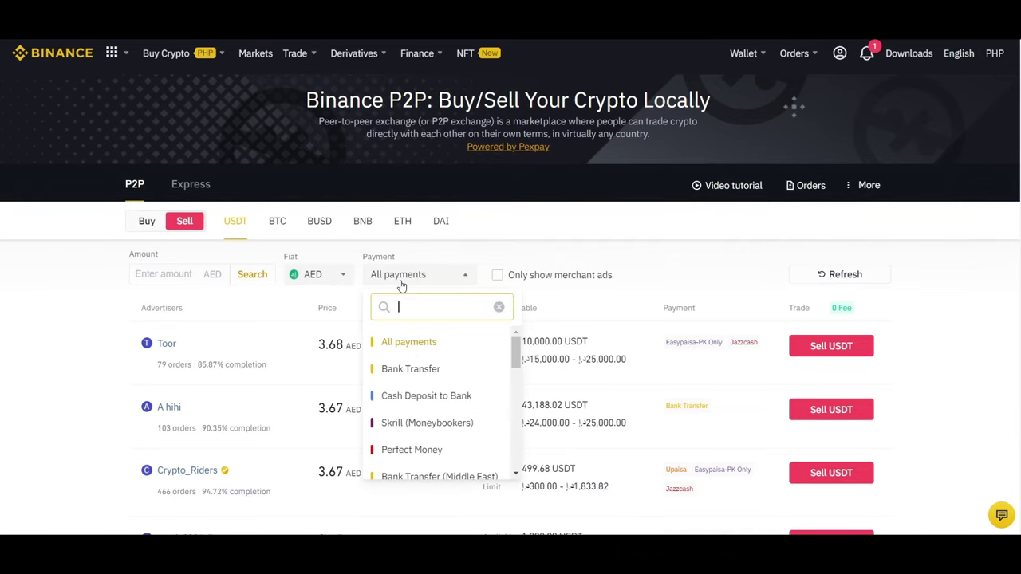
{"action": "left_click", "coordinate": [403, 369]}
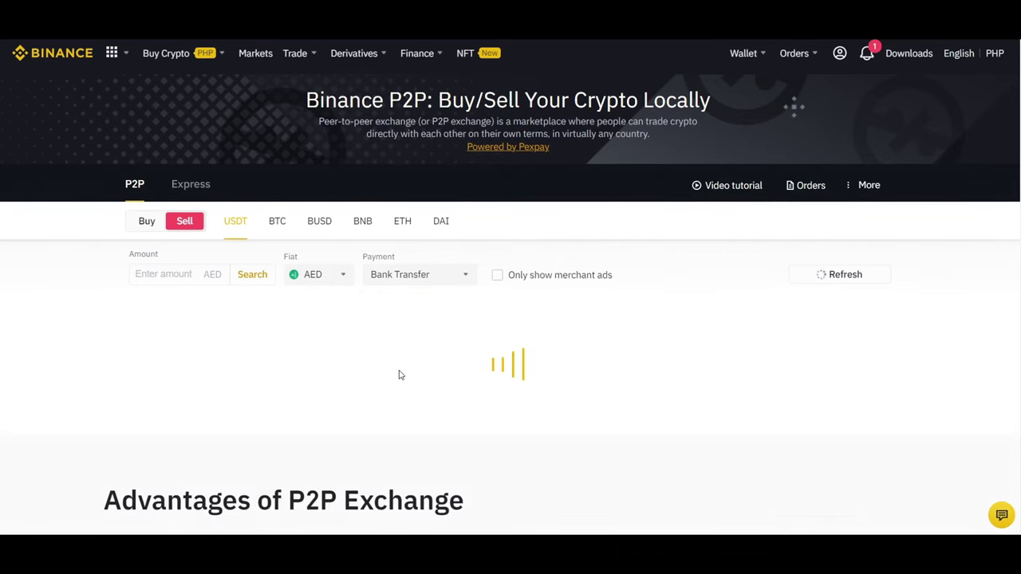
{"action": "scroll", "coordinate": [715, 295], "scroll_direction": "down", "scroll_amount": 2}
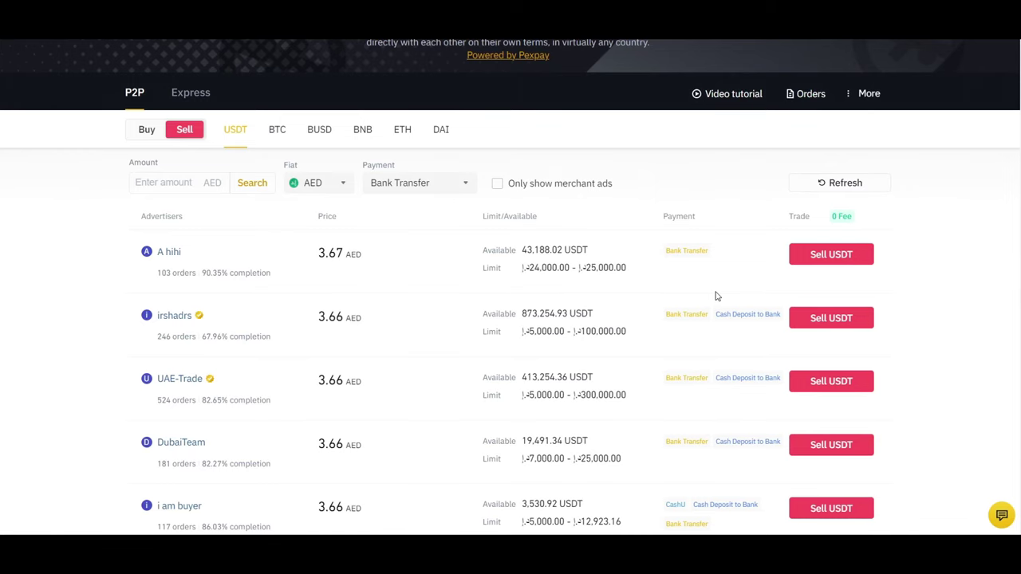
{"action": "scroll", "coordinate": [715, 295], "scroll_direction": "down", "scroll_amount": 1}
{"action": "scroll", "coordinate": [715, 296], "scroll_direction": "up", "scroll_amount": 1}
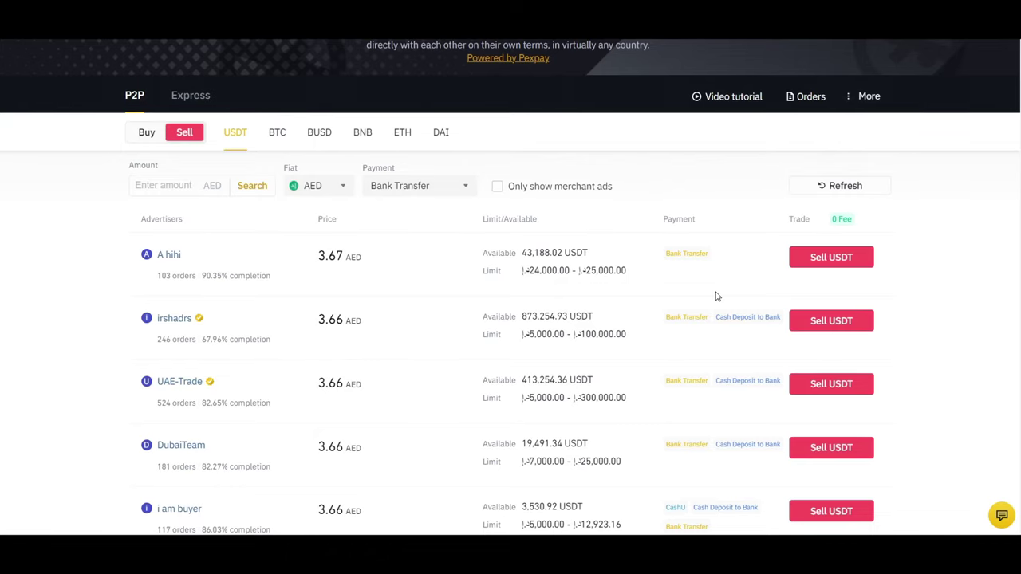
{"action": "scroll", "coordinate": [947, 313], "scroll_direction": "down", "scroll_amount": 3}
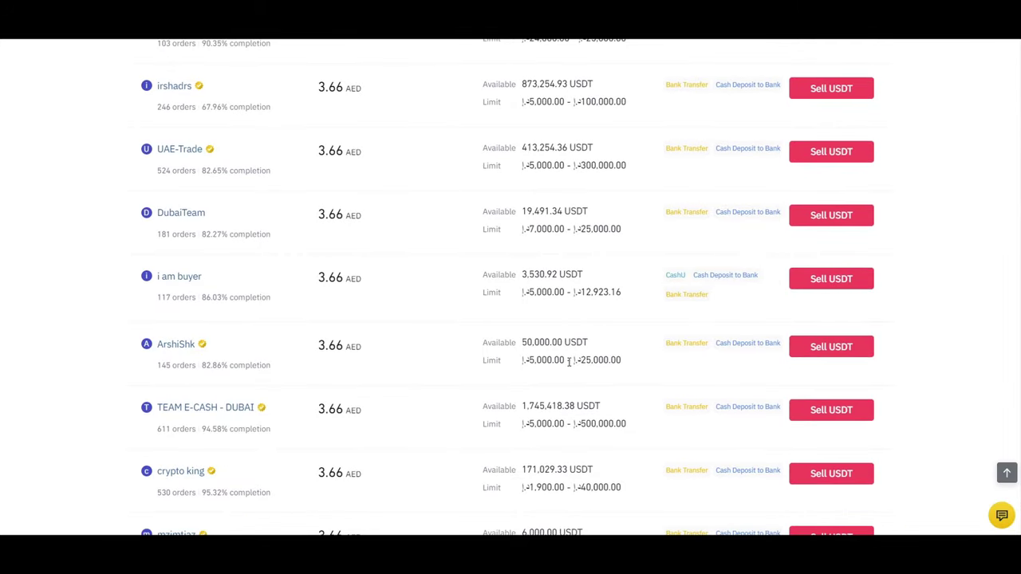
{"action": "scroll", "coordinate": [548, 484], "scroll_direction": "down", "scroll_amount": 1}
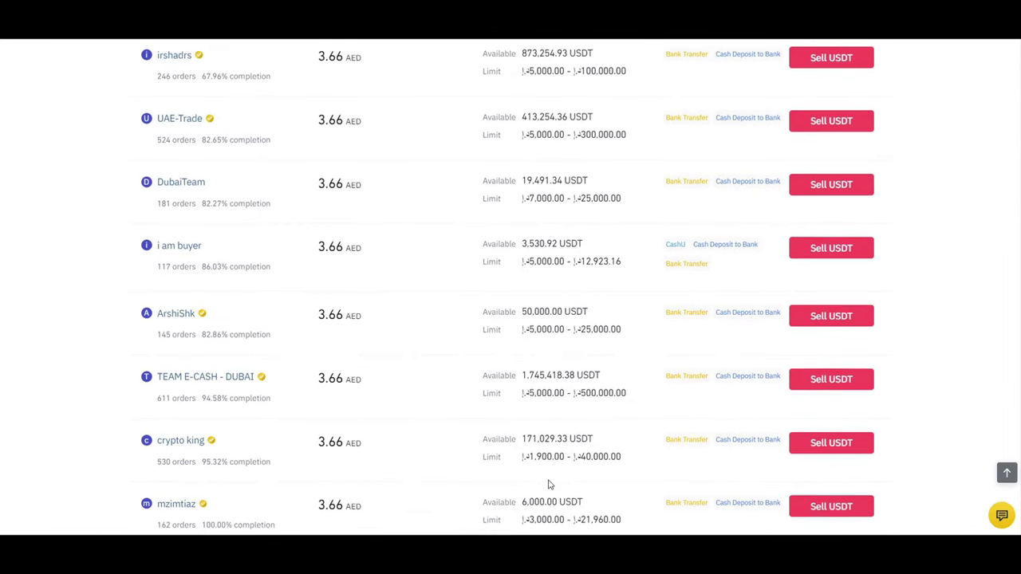
{"action": "scroll", "coordinate": [548, 483], "scroll_direction": "up", "scroll_amount": 2}
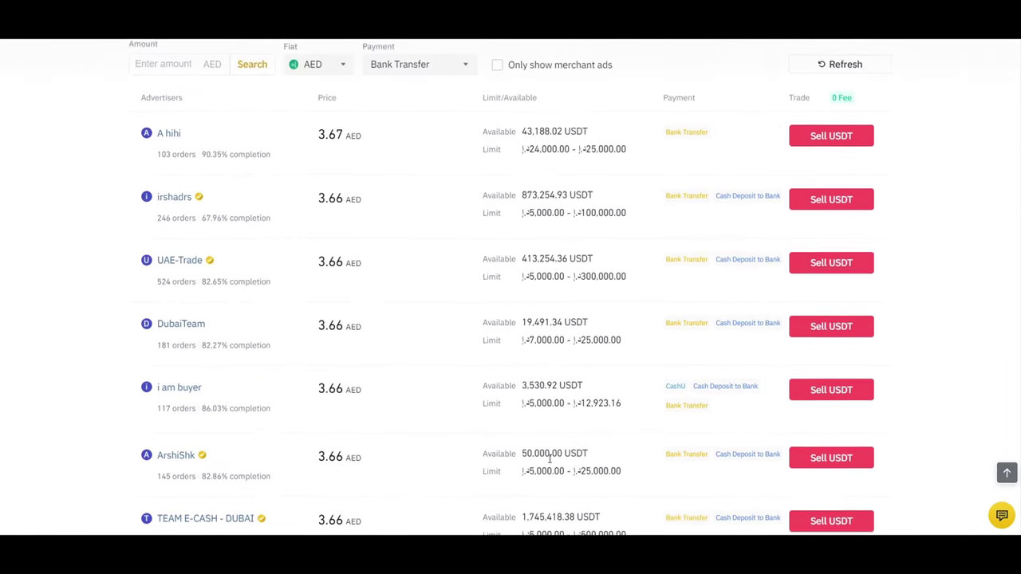
Compare first-page buyers' minimum limits: 24,000.00, 5,000.00 and 2,000.00
{"action": "double_click", "coordinate": [543, 150]}
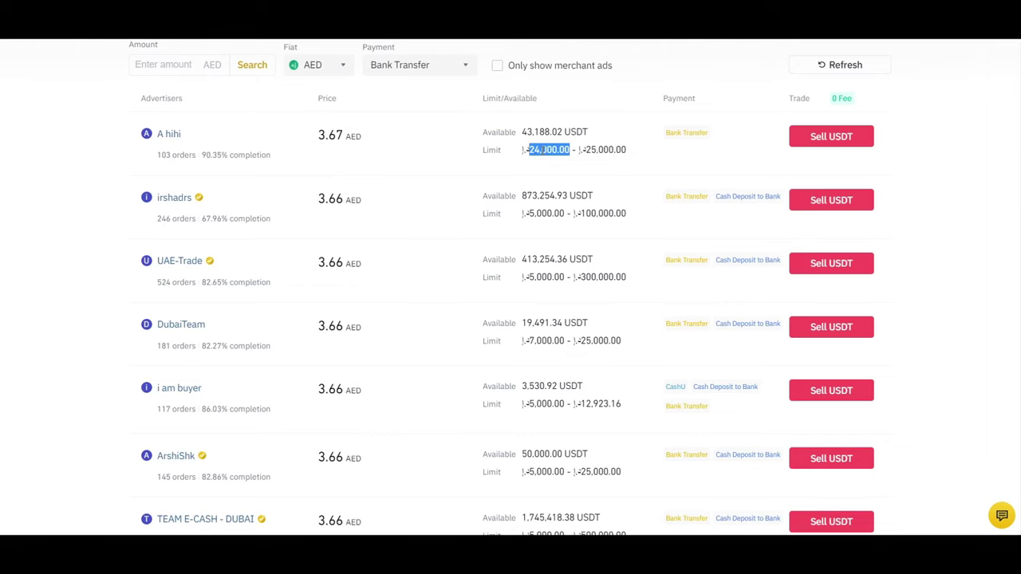
{"action": "double_click", "coordinate": [547, 213]}
{"action": "scroll", "coordinate": [547, 215], "scroll_direction": "down", "scroll_amount": 2}
{"action": "scroll", "coordinate": [547, 217], "scroll_direction": "down", "scroll_amount": 2}
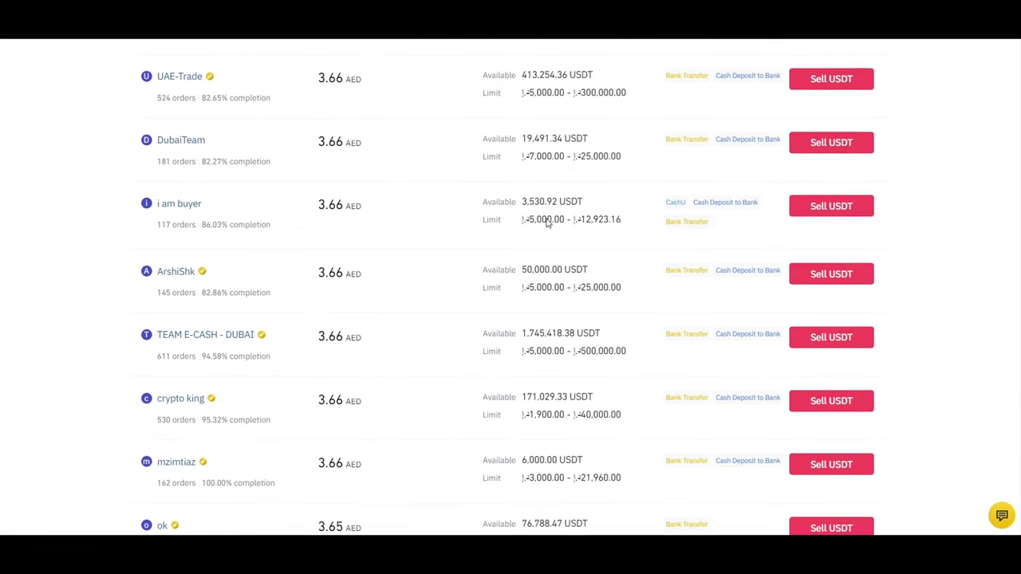
{"action": "double_click", "coordinate": [546, 459]}
{"action": "left_click", "coordinate": [545, 461]}
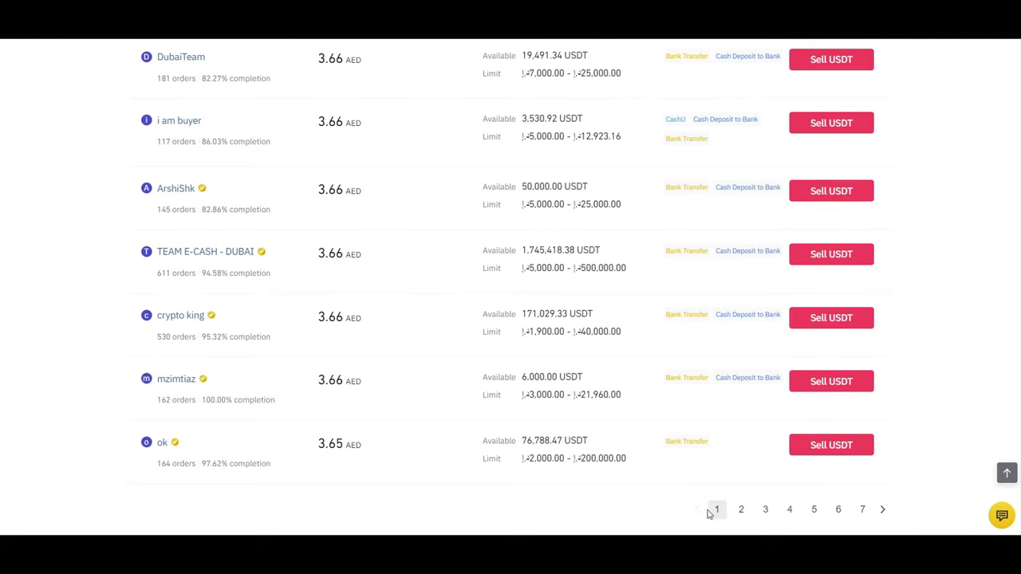
On page 2, check a buyer's 900.00 minimum limit and 97.39% completion rate
{"action": "left_click", "coordinate": [742, 510]}
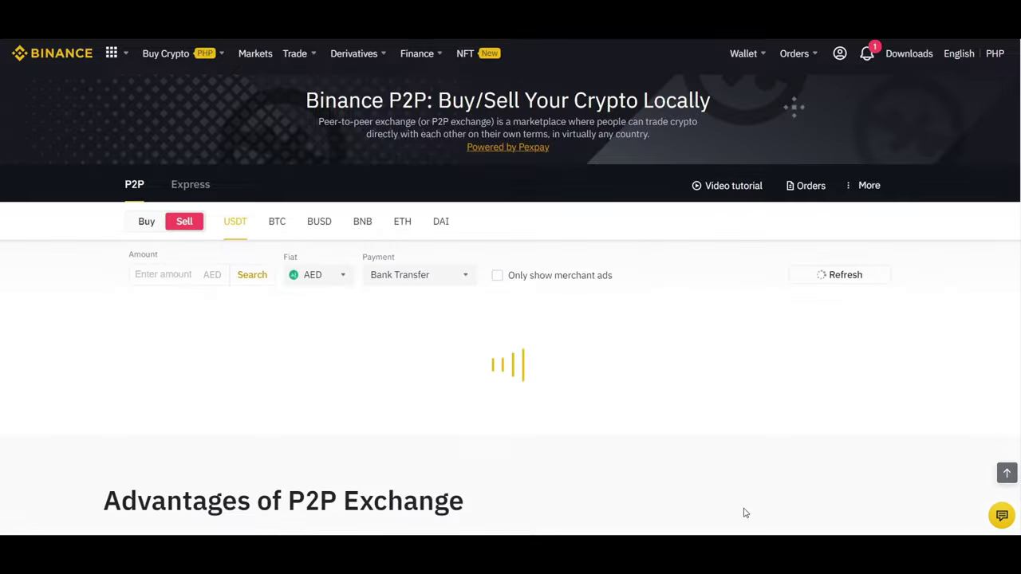
{"action": "scroll", "coordinate": [603, 397], "scroll_direction": "down", "scroll_amount": 3}
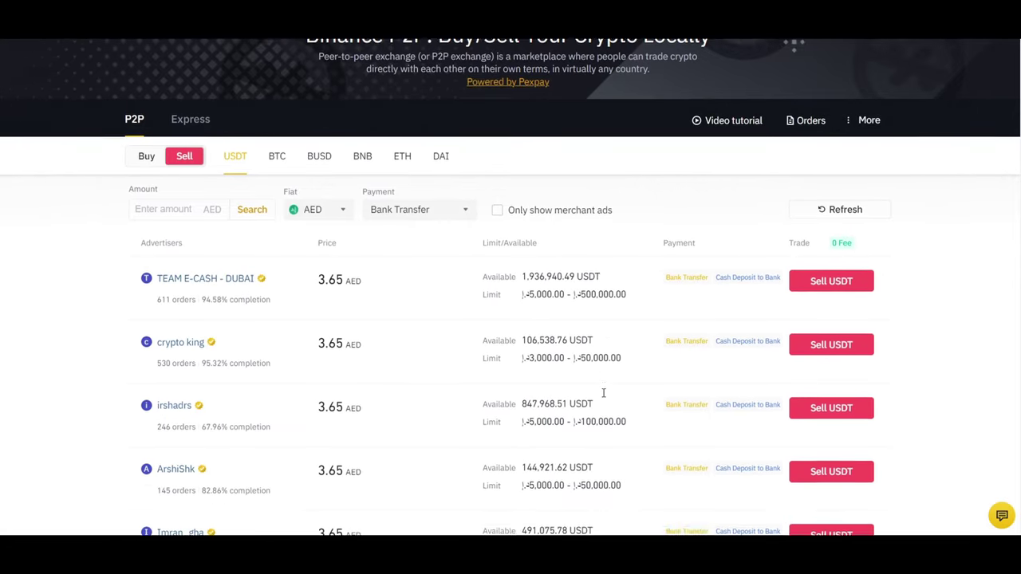
{"action": "scroll", "coordinate": [603, 397], "scroll_direction": "down", "scroll_amount": 3}
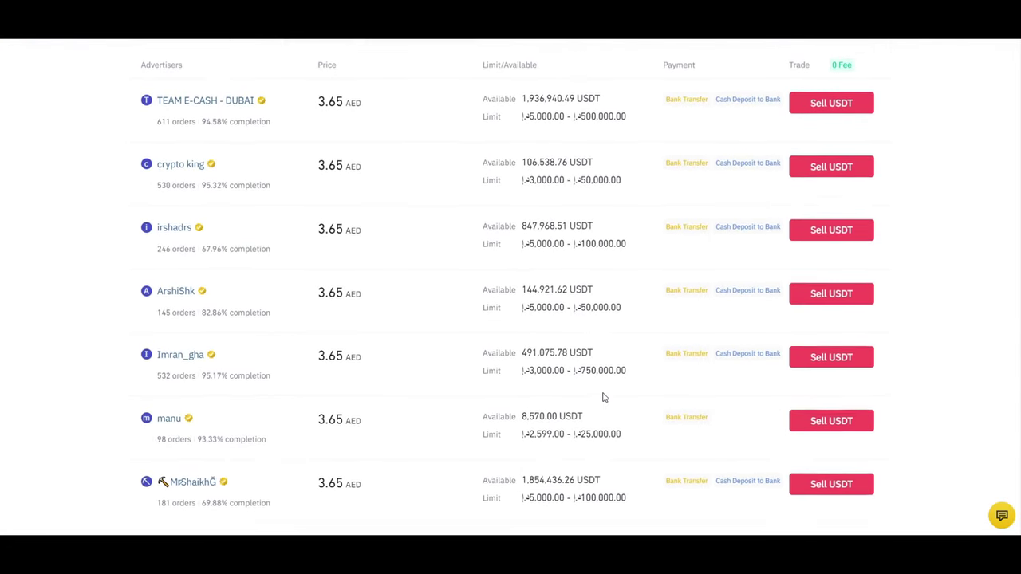
{"action": "scroll", "coordinate": [603, 393], "scroll_direction": "down", "scroll_amount": 2}
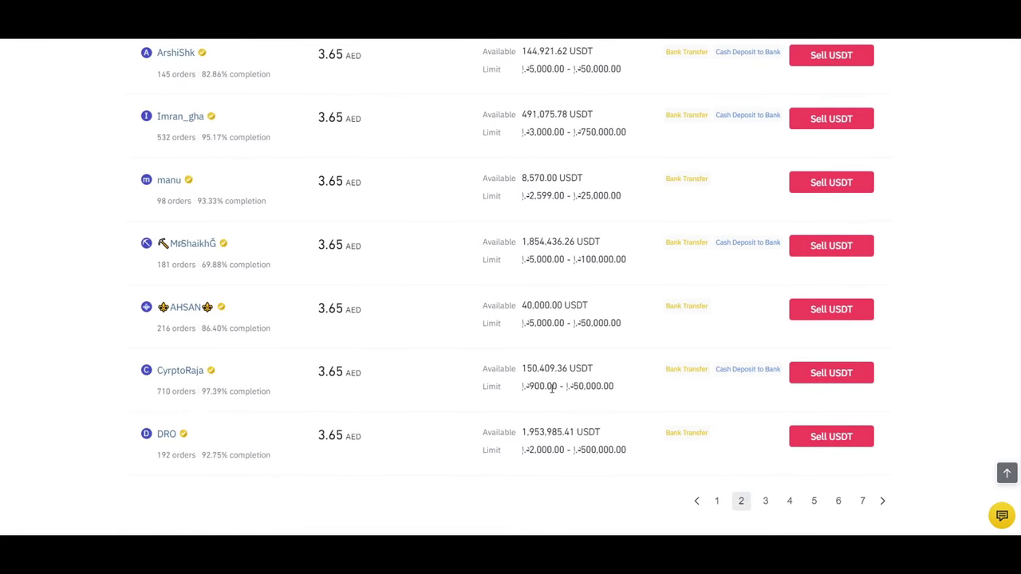
{"action": "double_click", "coordinate": [540, 386]}
{"action": "left_click", "coordinate": [267, 394]}
{"action": "double_click", "coordinate": [267, 394]}
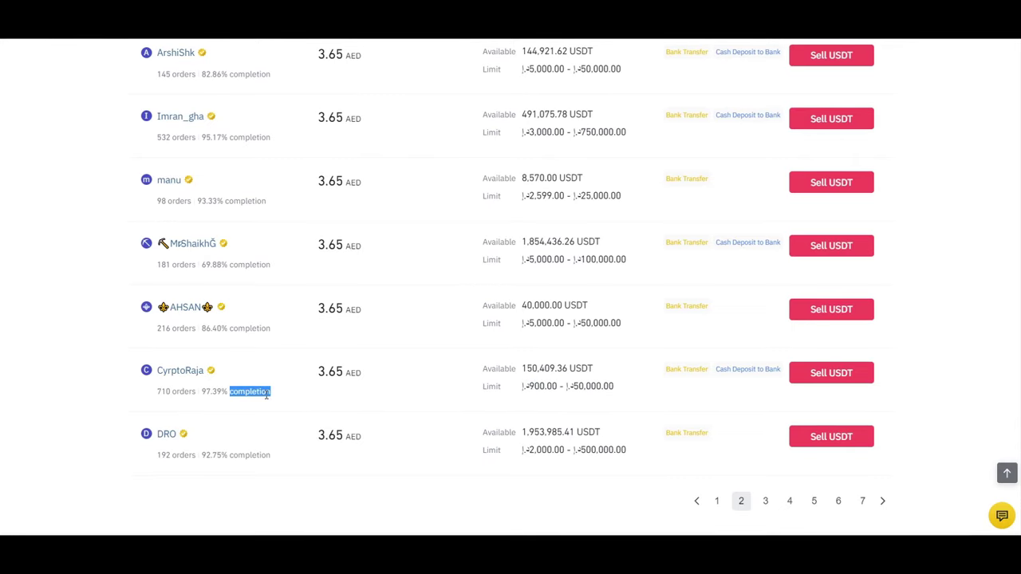
{"action": "left_click", "coordinate": [267, 394]}
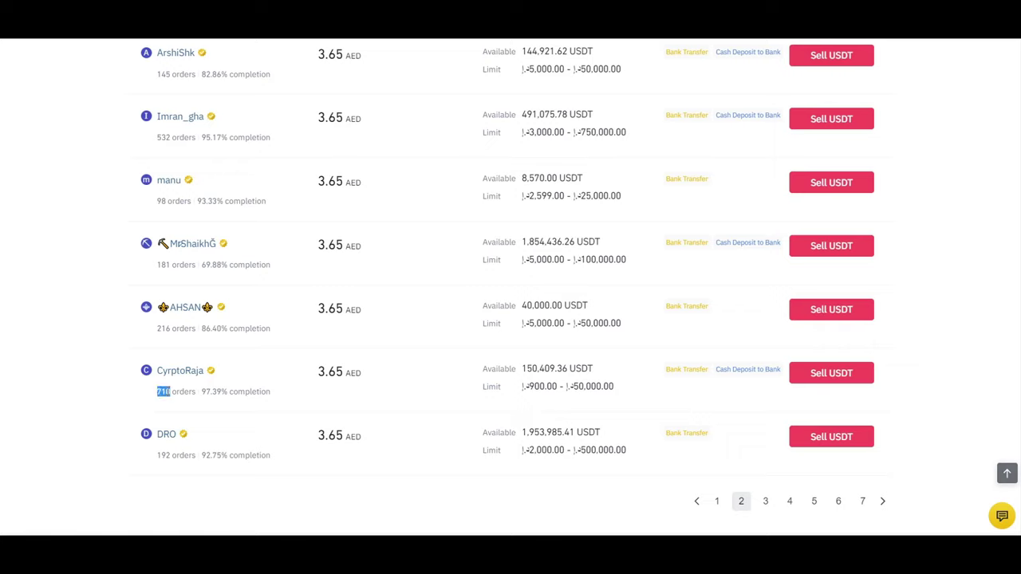
{"action": "double_click", "coordinate": [212, 392]}
{"action": "left_click", "coordinate": [841, 378]}
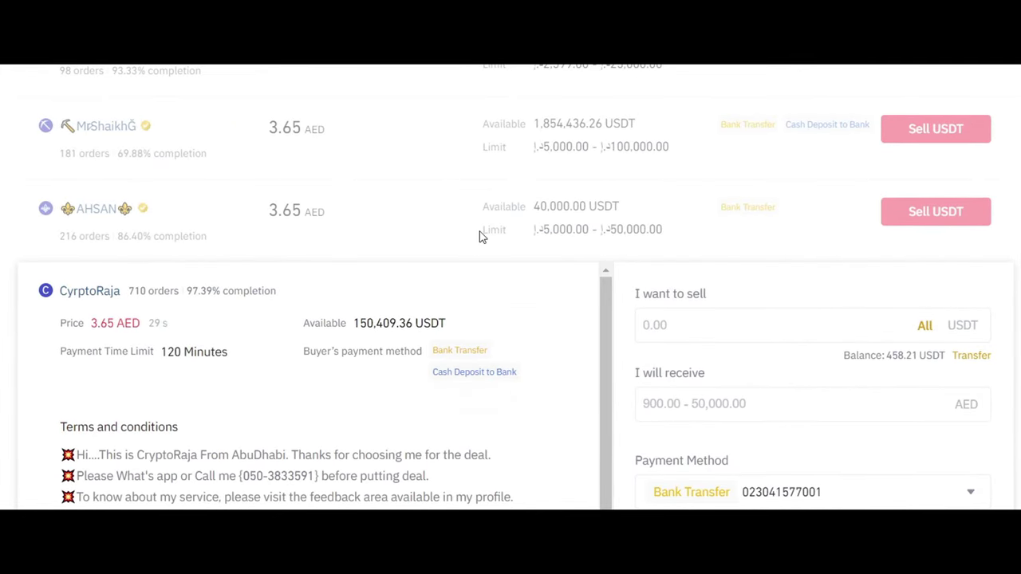
{"action": "scroll", "coordinate": [540, 159], "scroll_direction": "down", "scroll_amount": 3}
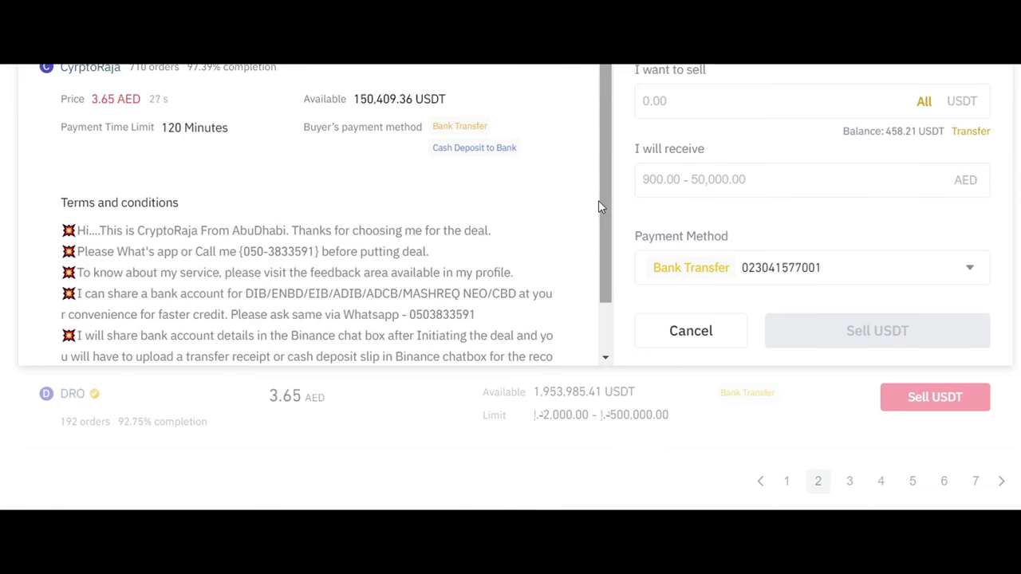
{"action": "left_click_drag", "start_coordinate": [600, 203], "coordinate": [622, 283]}
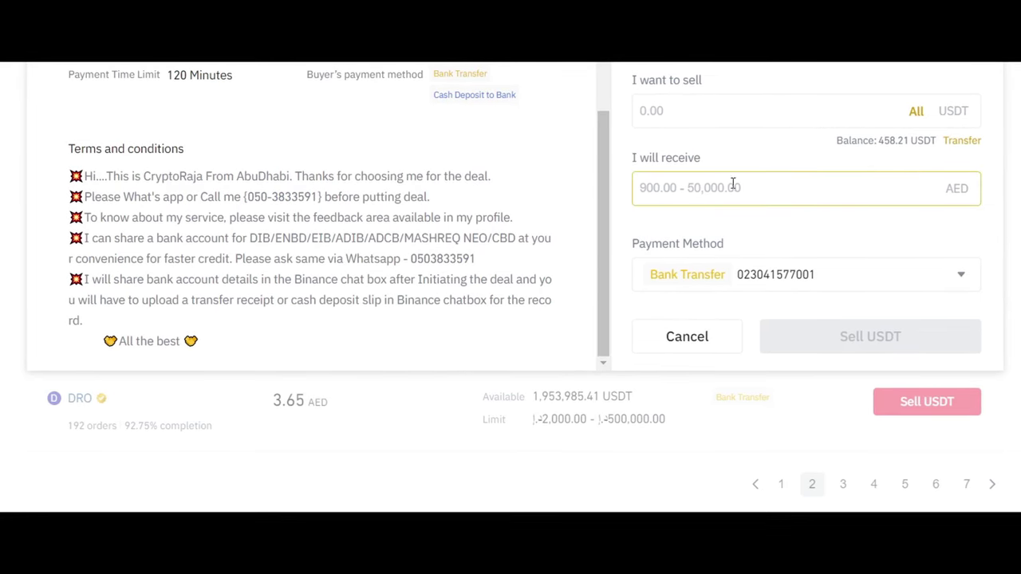
{"action": "scroll", "coordinate": [250, 150], "scroll_direction": "up", "scroll_amount": 1}
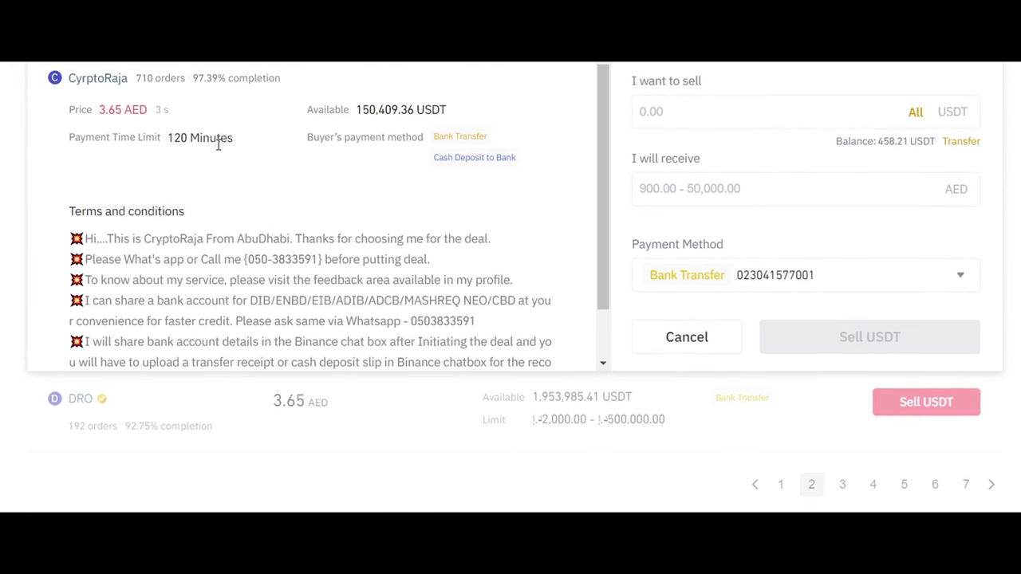
{"action": "double_click", "coordinate": [214, 140]}
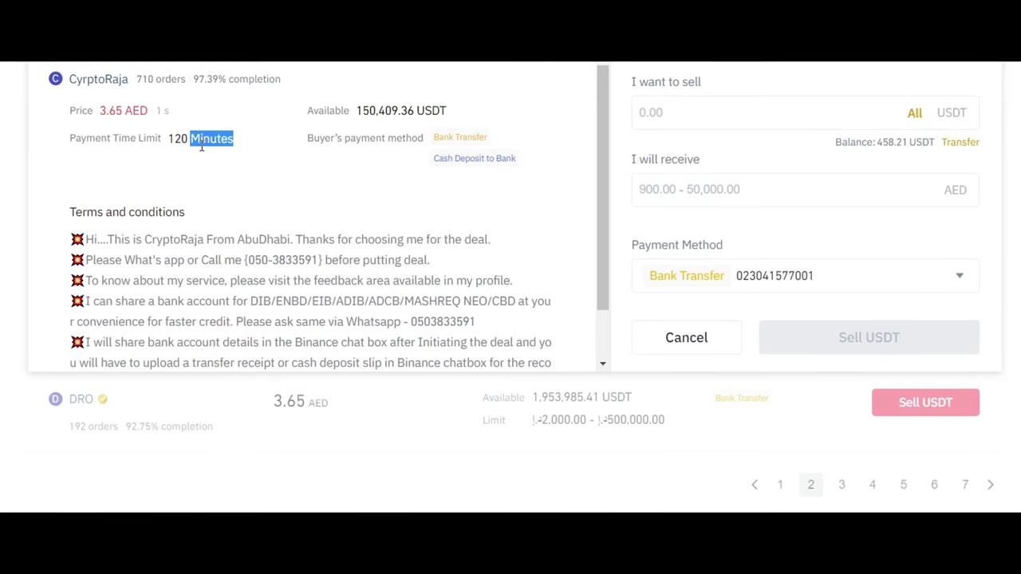
{"action": "left_click", "coordinate": [177, 139]}
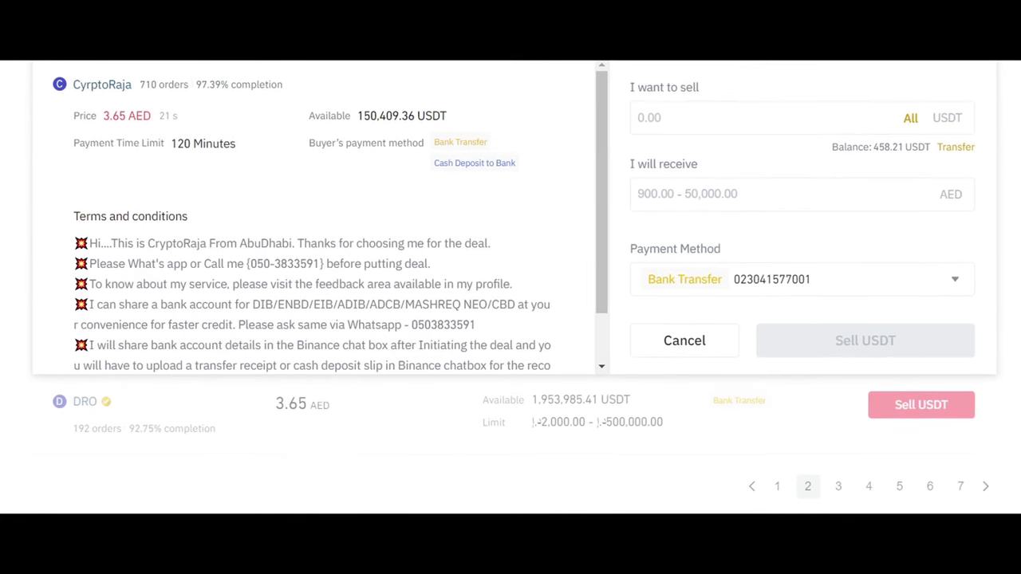
{"action": "left_click", "coordinate": [700, 338]}
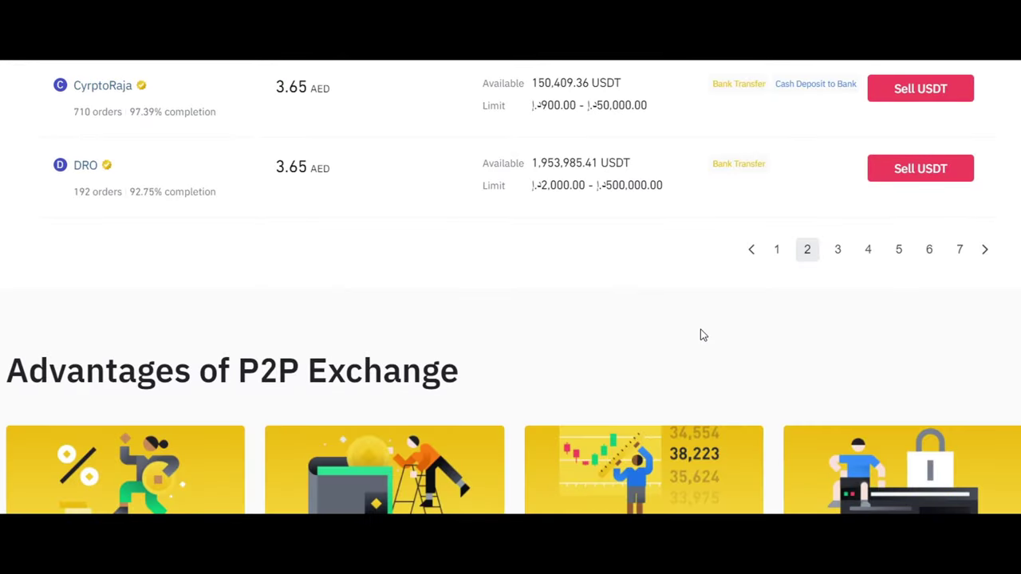
Show the third page of sell offers and scroll through it
{"action": "left_click", "coordinate": [837, 251]}
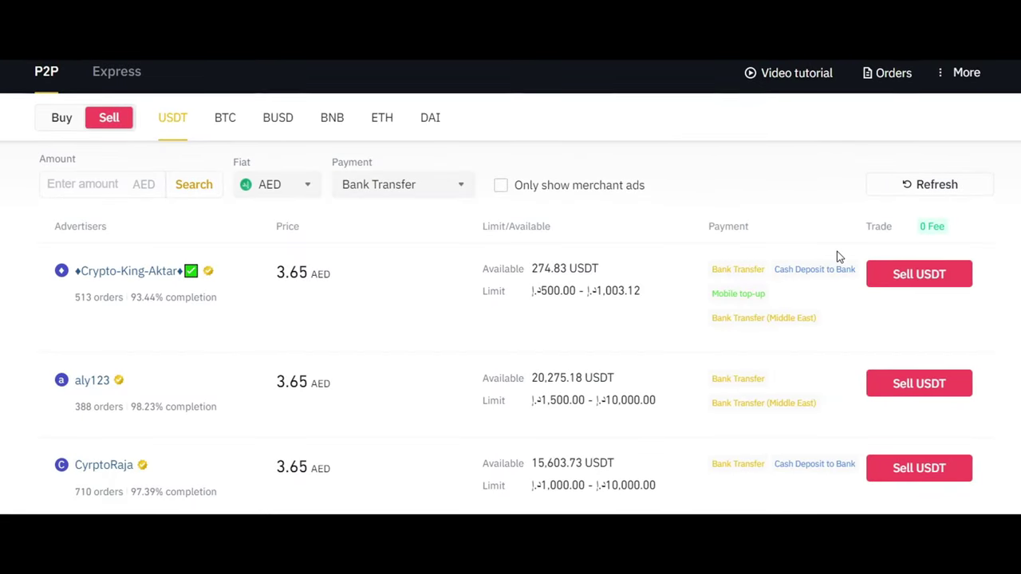
{"action": "scroll", "coordinate": [837, 255], "scroll_direction": "down", "scroll_amount": 1}
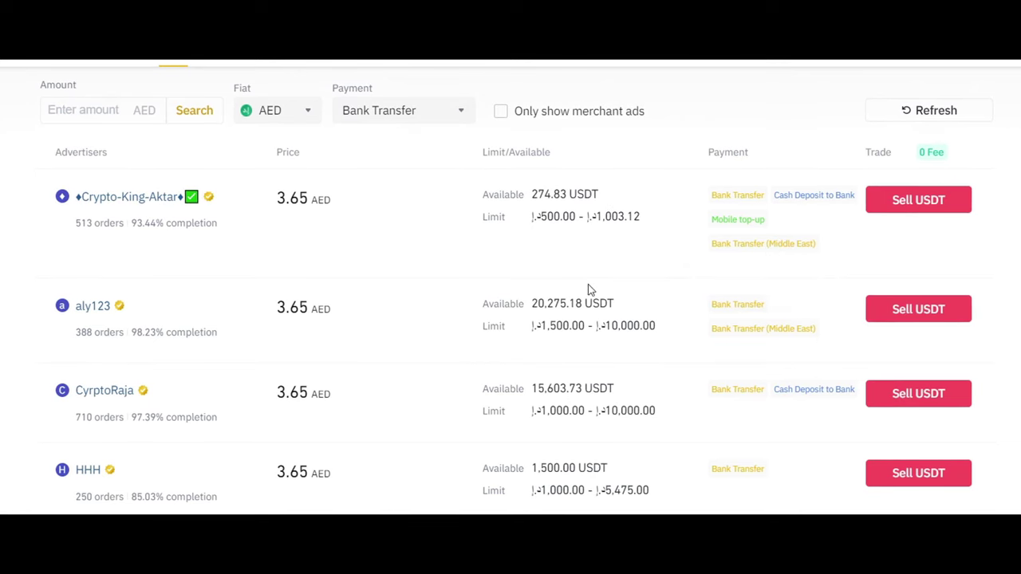
{"action": "scroll", "coordinate": [587, 332], "scroll_direction": "down", "scroll_amount": 1}
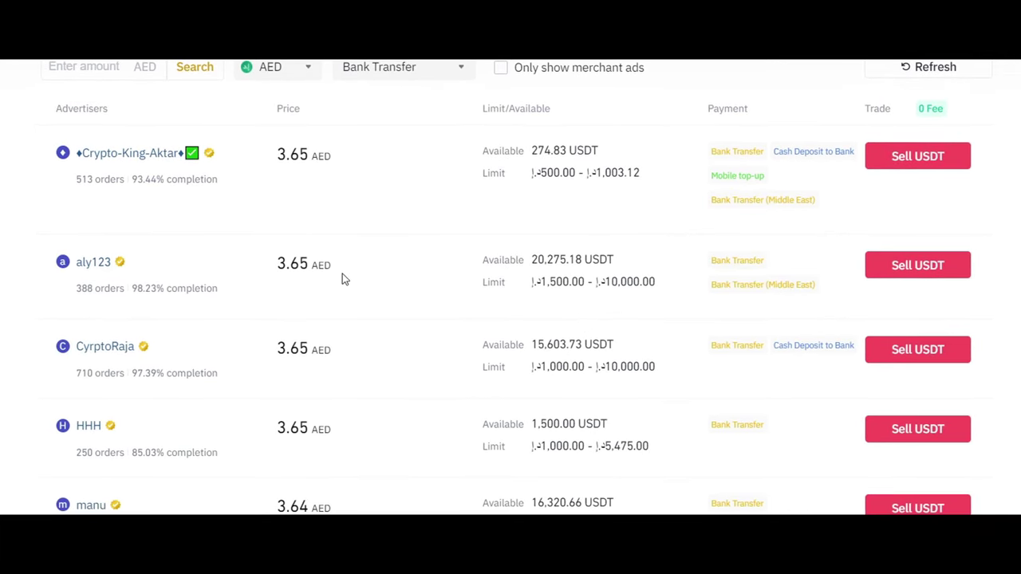
{"action": "scroll", "coordinate": [159, 282], "scroll_direction": "down", "scroll_amount": 1}
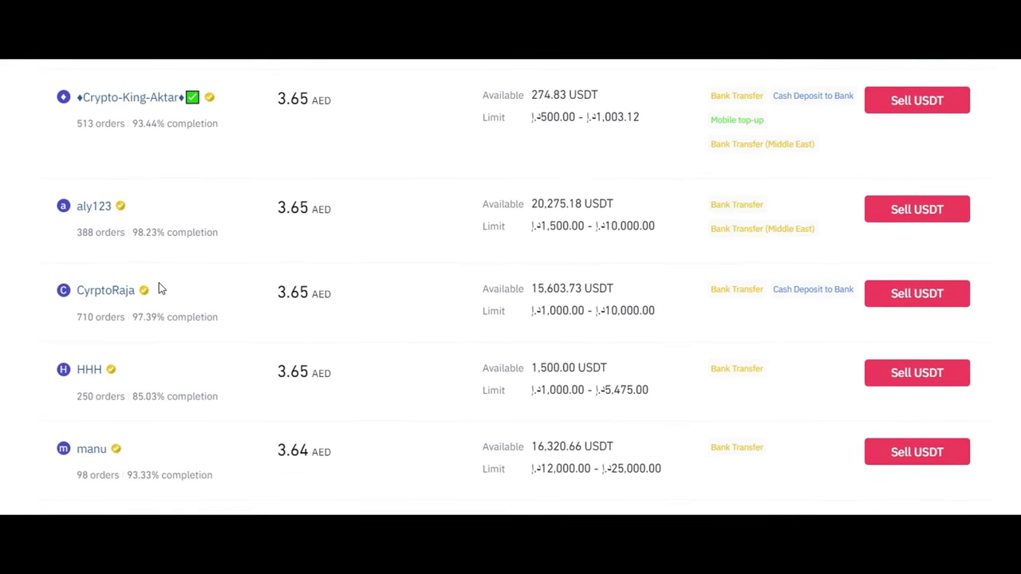
{"action": "scroll", "coordinate": [159, 285], "scroll_direction": "down", "scroll_amount": 1}
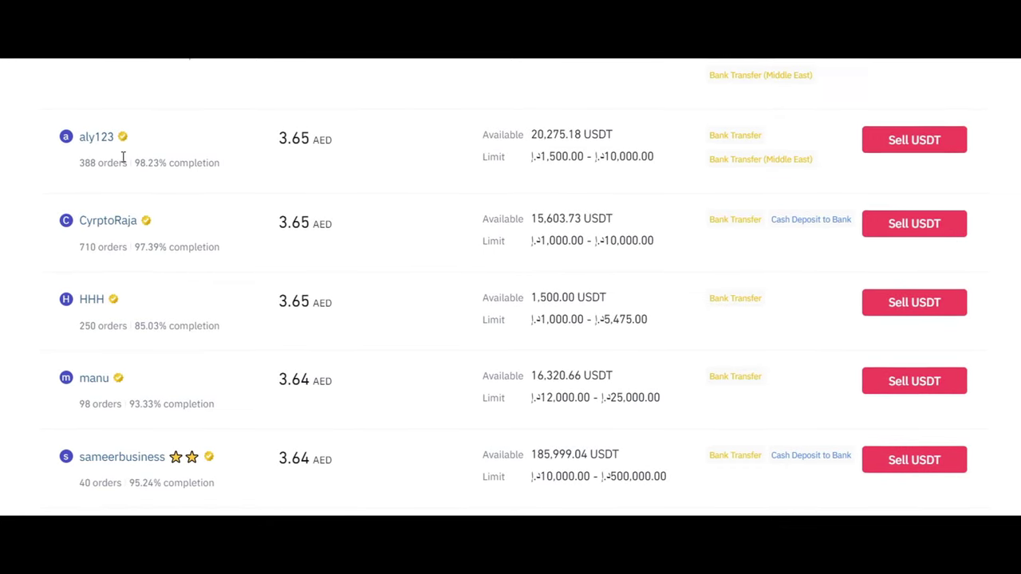
Open the second listed buyer's profile, then return to the P2P sell listing
{"action": "double_click", "coordinate": [171, 163]}
{"action": "left_click", "coordinate": [160, 160]}
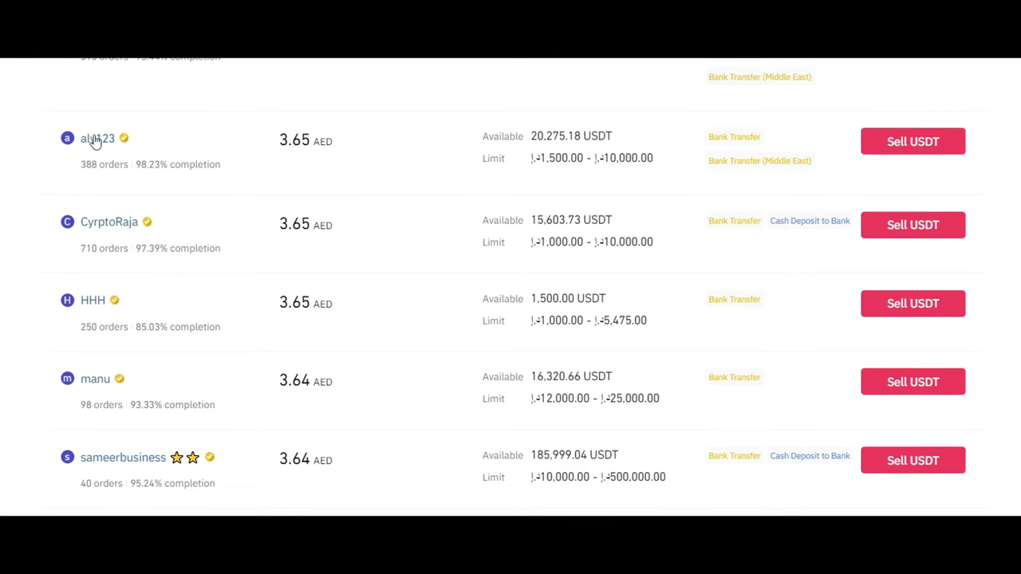
{"action": "left_click", "coordinate": [96, 139]}
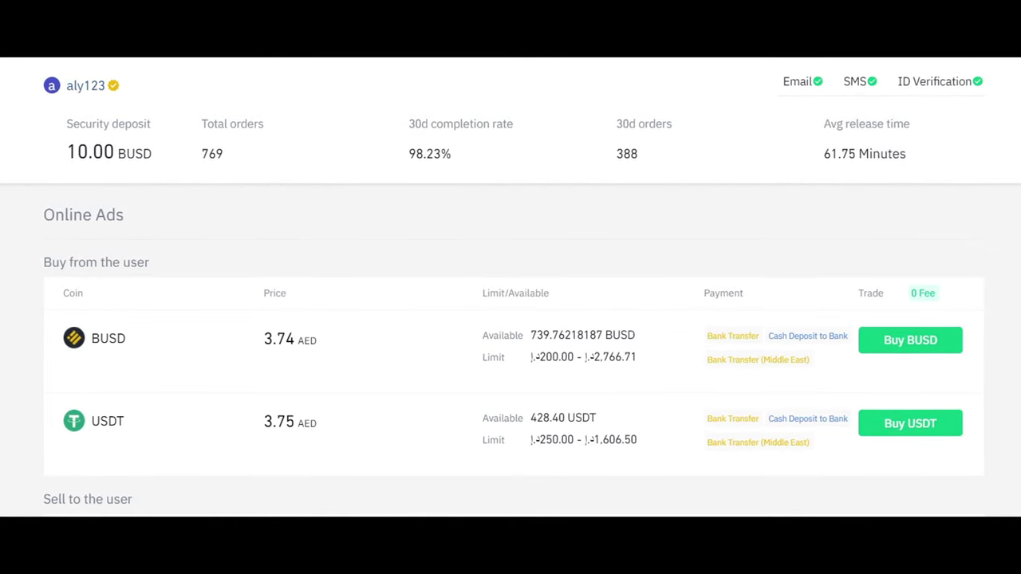
{"action": "key", "text": "alt+Left"}
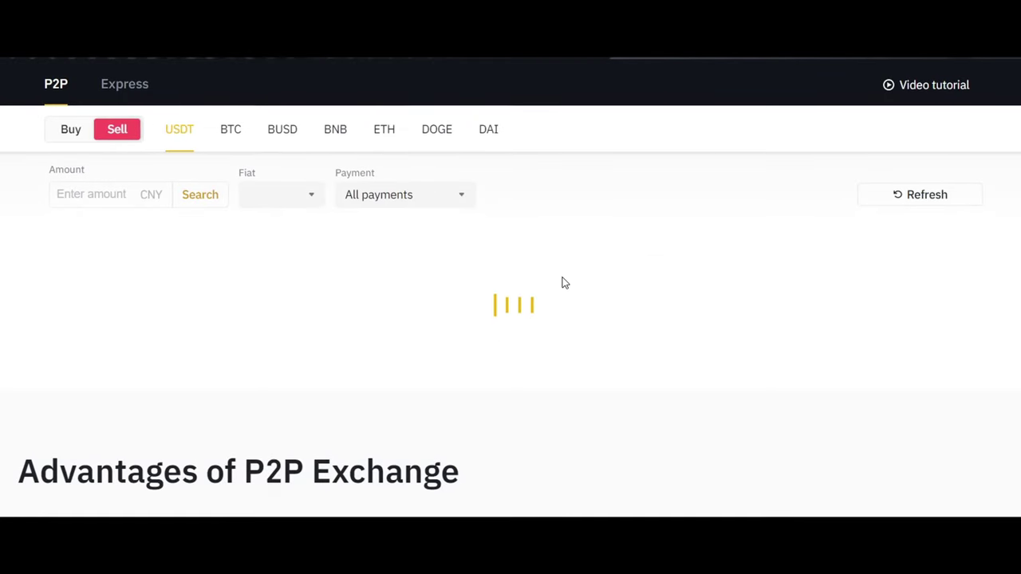
Filter the P2P sell offers to buyers paying by Bank Transfer
{"action": "scroll", "coordinate": [562, 283], "scroll_direction": "down", "scroll_amount": 3}
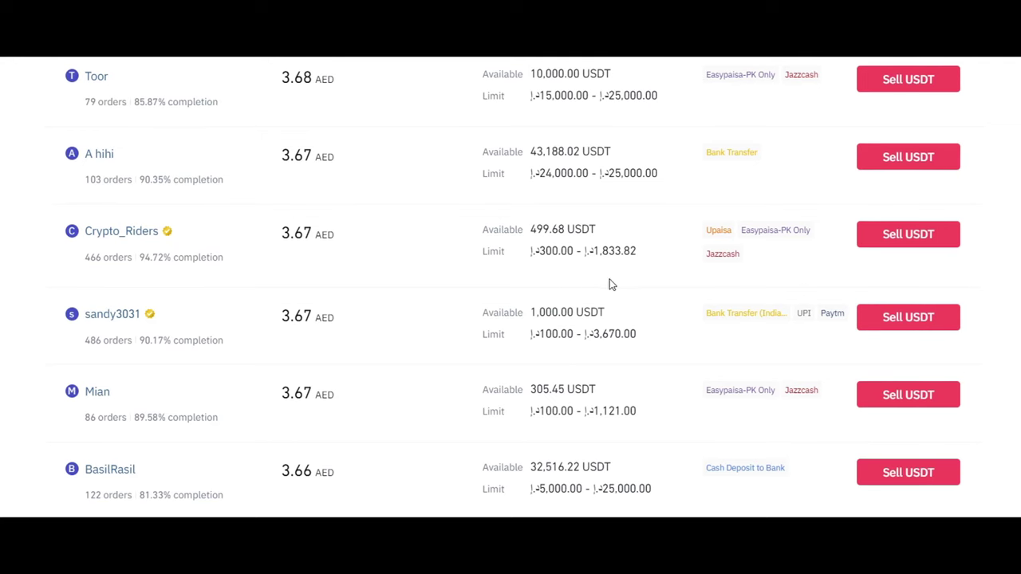
{"action": "left_click", "coordinate": [415, 43]}
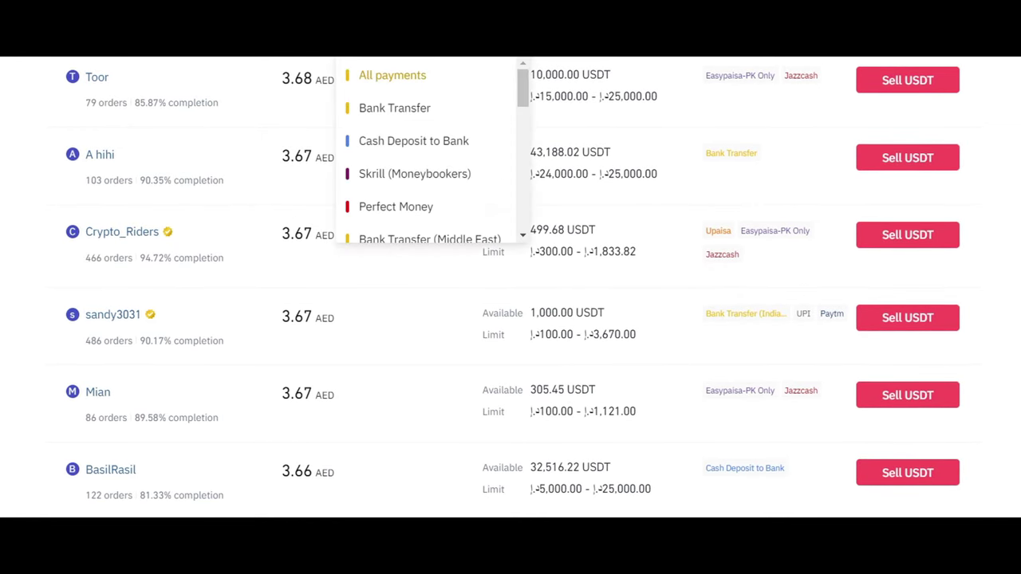
{"action": "left_click", "coordinate": [383, 108]}
{"action": "scroll", "coordinate": [383, 112], "scroll_direction": "down", "scroll_amount": 1}
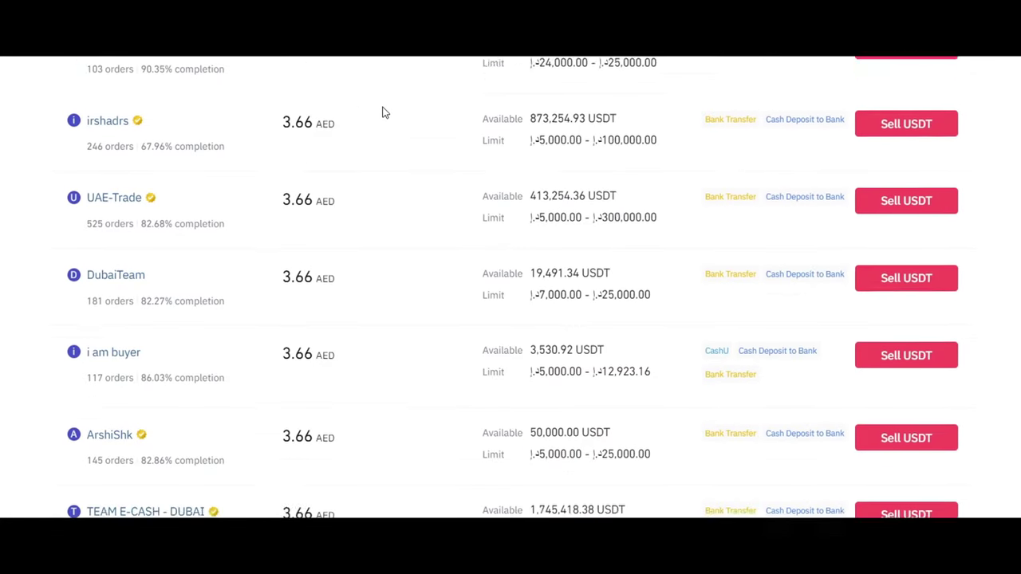
{"action": "scroll", "coordinate": [383, 112], "scroll_direction": "down", "scroll_amount": 4}
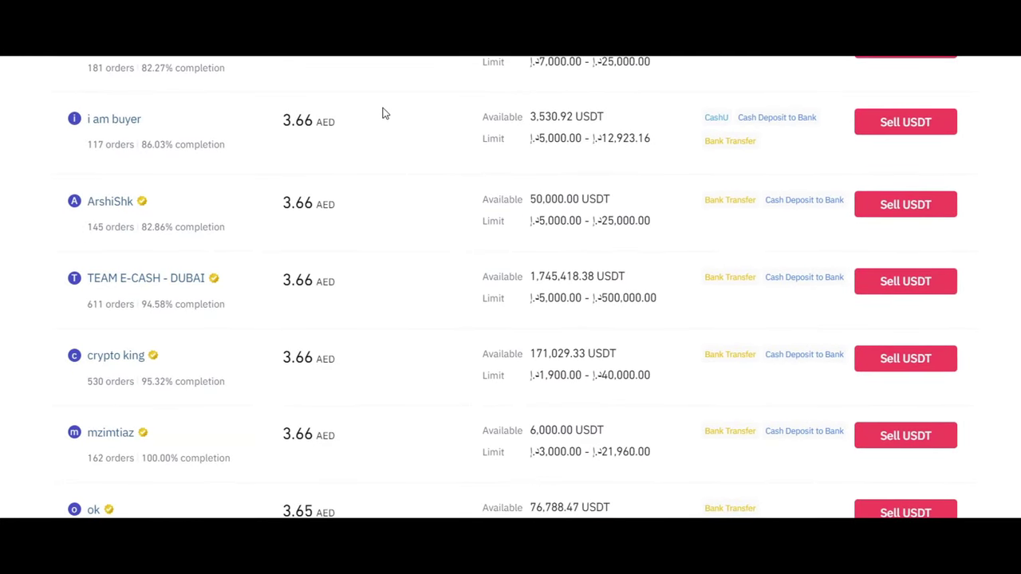
{"action": "scroll", "coordinate": [383, 114], "scroll_direction": "down", "scroll_amount": 1}
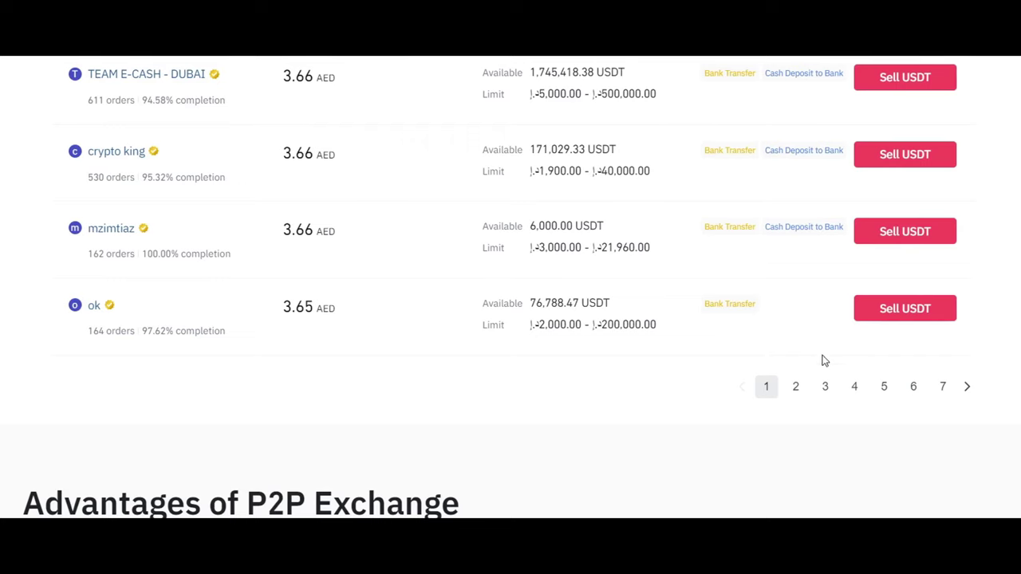
Browse page 2 of results, where every buyer offers 3.65 AED per USDT
{"action": "left_click", "coordinate": [796, 390]}
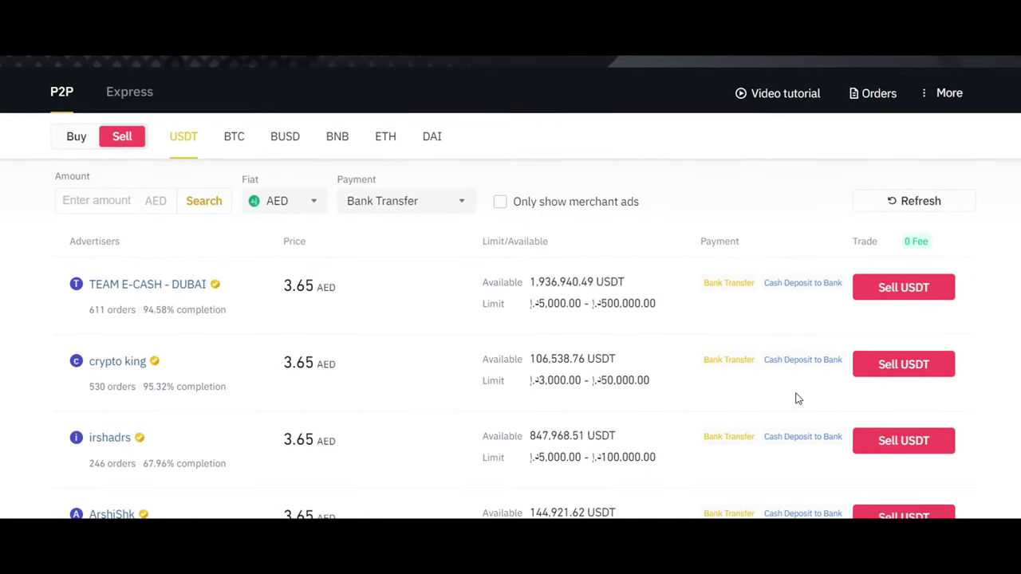
{"action": "scroll", "coordinate": [797, 398], "scroll_direction": "down", "scroll_amount": 1}
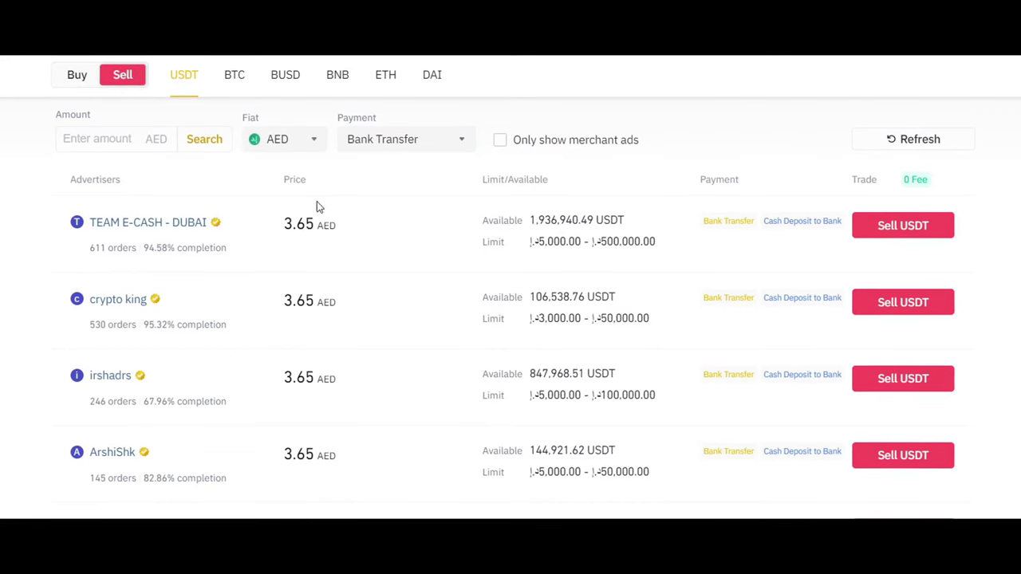
{"action": "scroll", "coordinate": [598, 236], "scroll_direction": "down", "scroll_amount": 3}
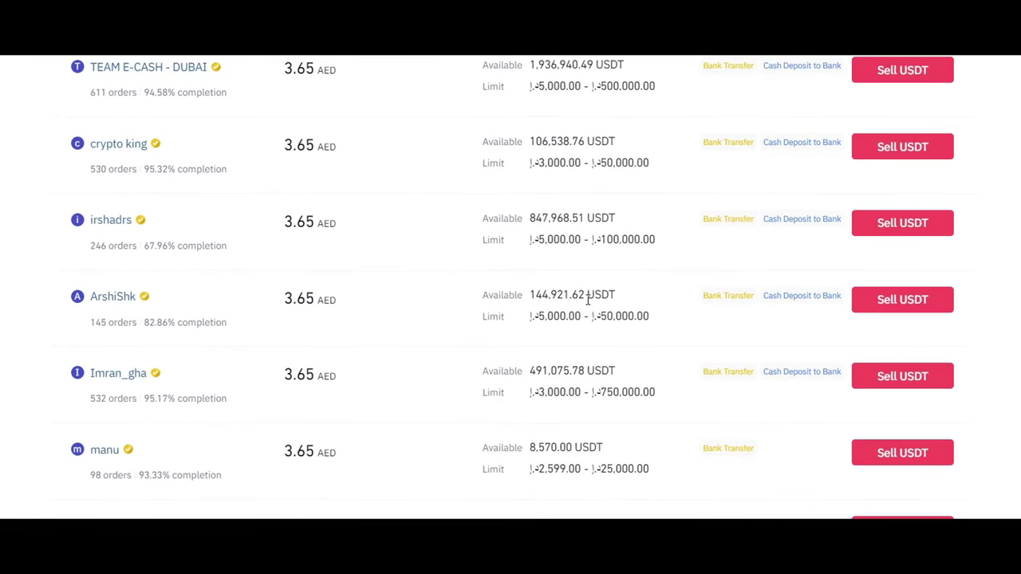
{"action": "scroll", "coordinate": [588, 300], "scroll_direction": "down", "scroll_amount": 4}
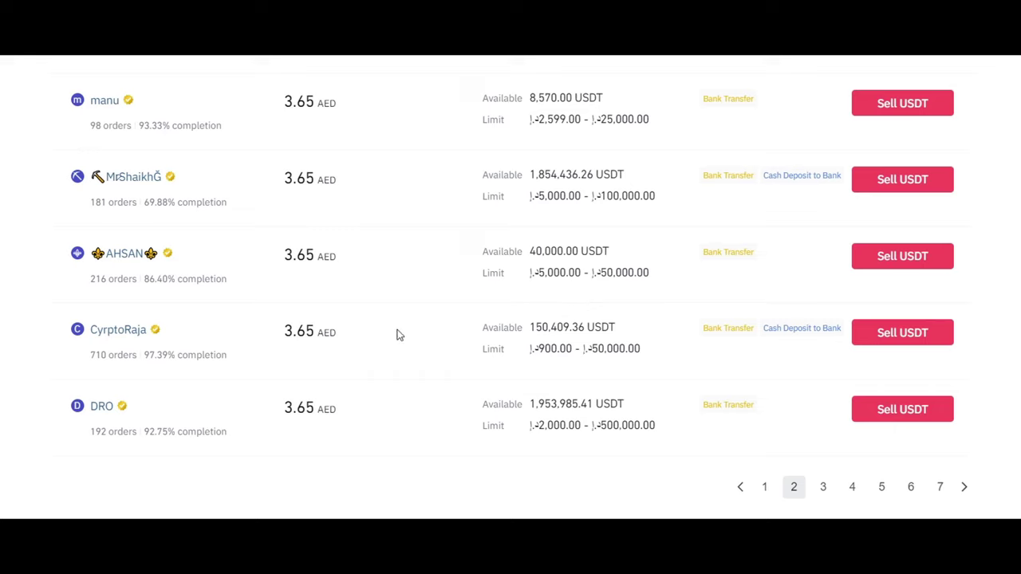
Open the 710-order buyer's profile and start selling to its 1,000–10,000 AED limit ad
{"action": "left_click", "coordinate": [139, 335]}
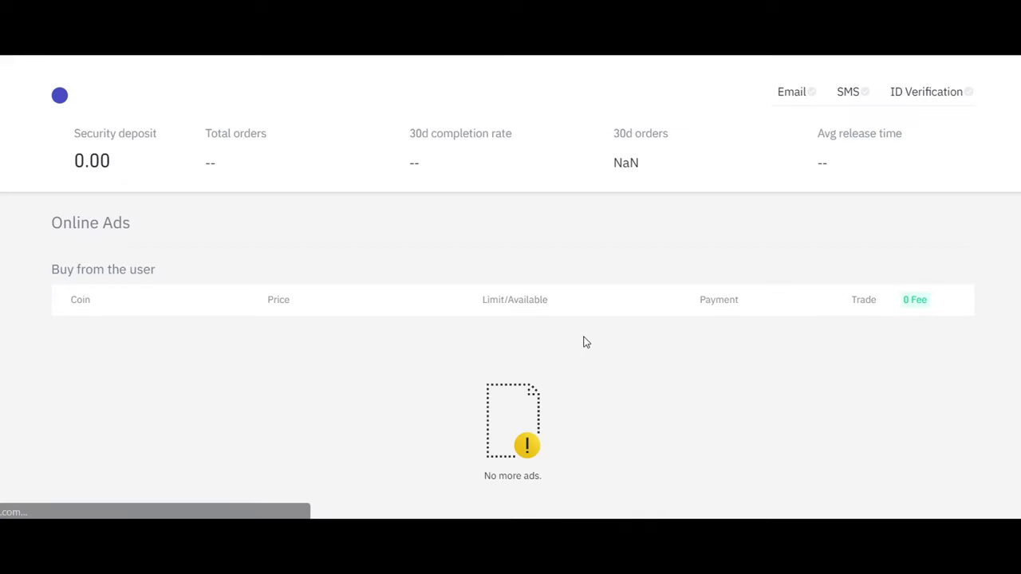
{"action": "scroll", "coordinate": [783, 371], "scroll_direction": "down", "scroll_amount": 2}
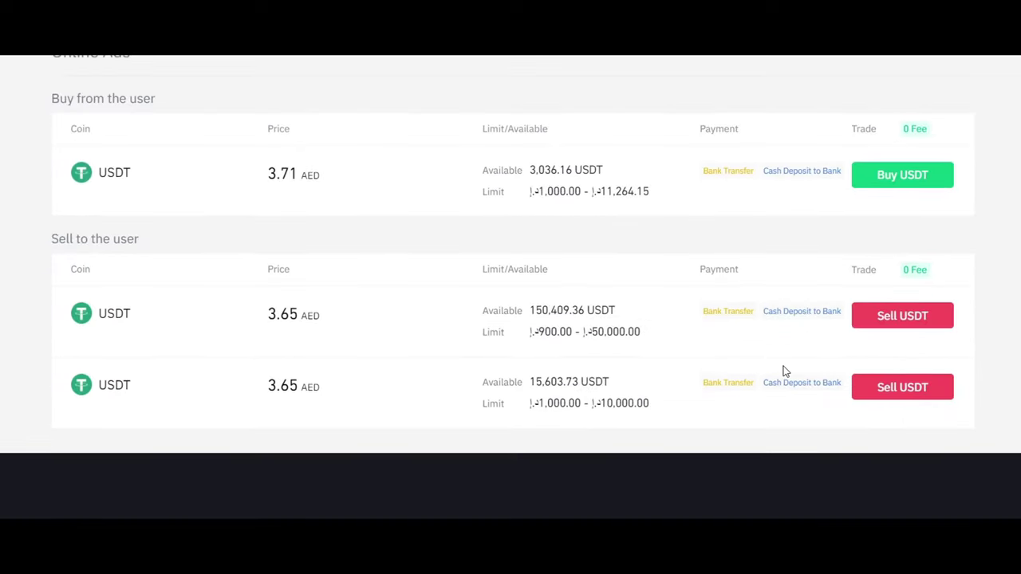
{"action": "scroll", "coordinate": [784, 371], "scroll_direction": "down", "scroll_amount": 1}
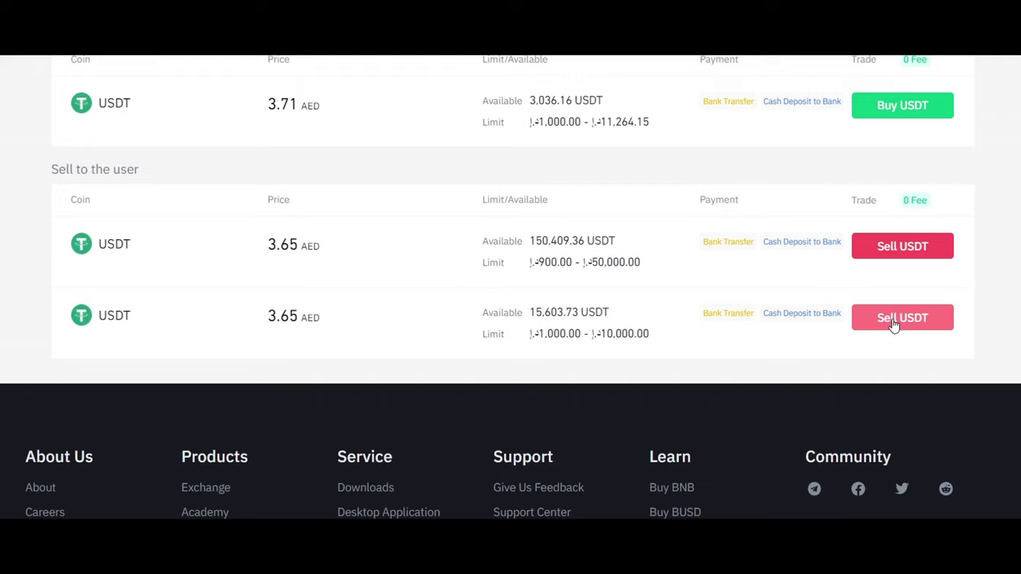
{"action": "left_click", "coordinate": [894, 319]}
{"action": "scroll", "coordinate": [891, 324], "scroll_direction": "down", "scroll_amount": 1}
{"action": "left_click", "coordinate": [674, 321]}
{"action": "scroll", "coordinate": [596, 425], "scroll_direction": "down", "scroll_amount": 2}
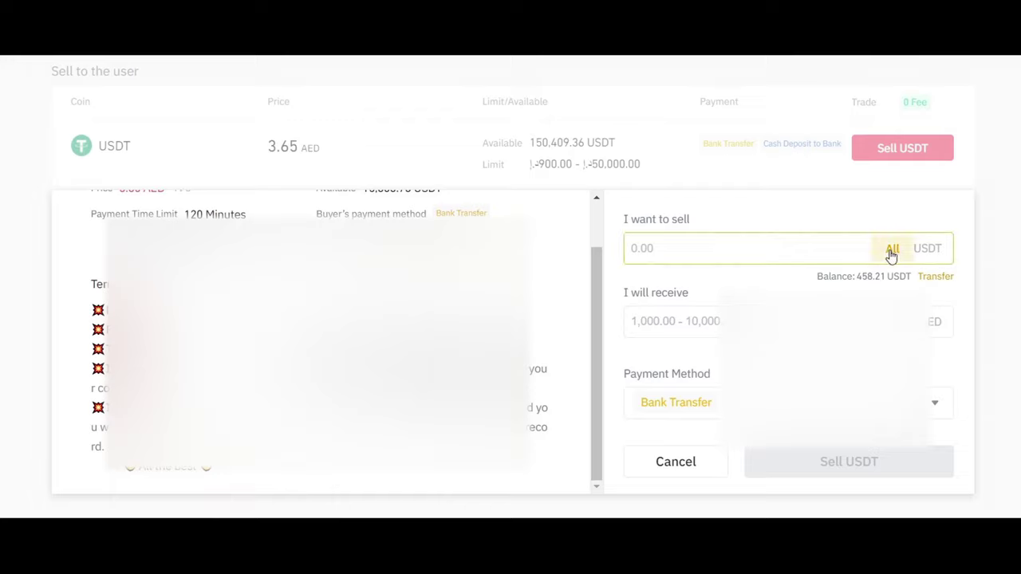
Enter 1600 AED to receive for 438.35 USDT and bring up the Bank Transfer payment choices
{"action": "left_click", "coordinate": [892, 251]}
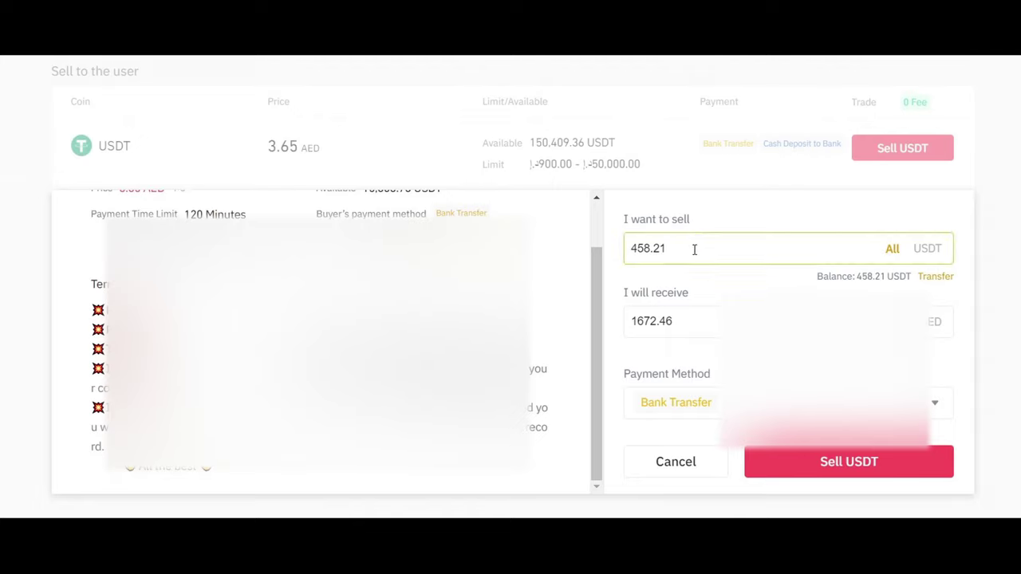
{"action": "key", "text": "BackSpace"}
{"action": "key", "text": "BackSpace"}
{"action": "key", "text": "BackSpace"}
{"action": "key", "text": "BackSpace"}
{"action": "type", "text": "0"}
{"action": "left_click", "coordinate": [673, 321]}
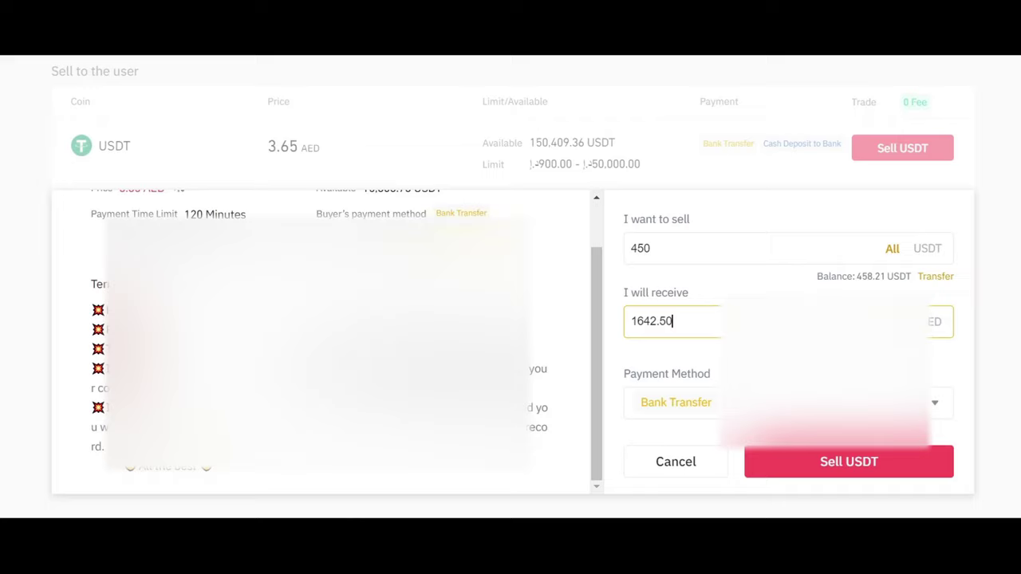
{"action": "key", "text": "ctrl+a"}
{"action": "type", "text": "1600"}
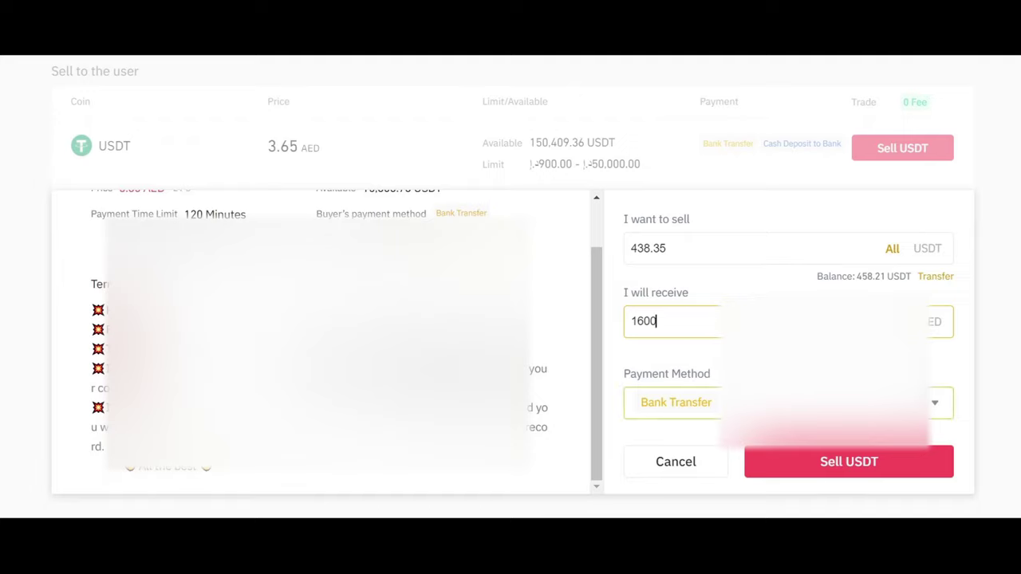
{"action": "left_click", "coordinate": [878, 403]}
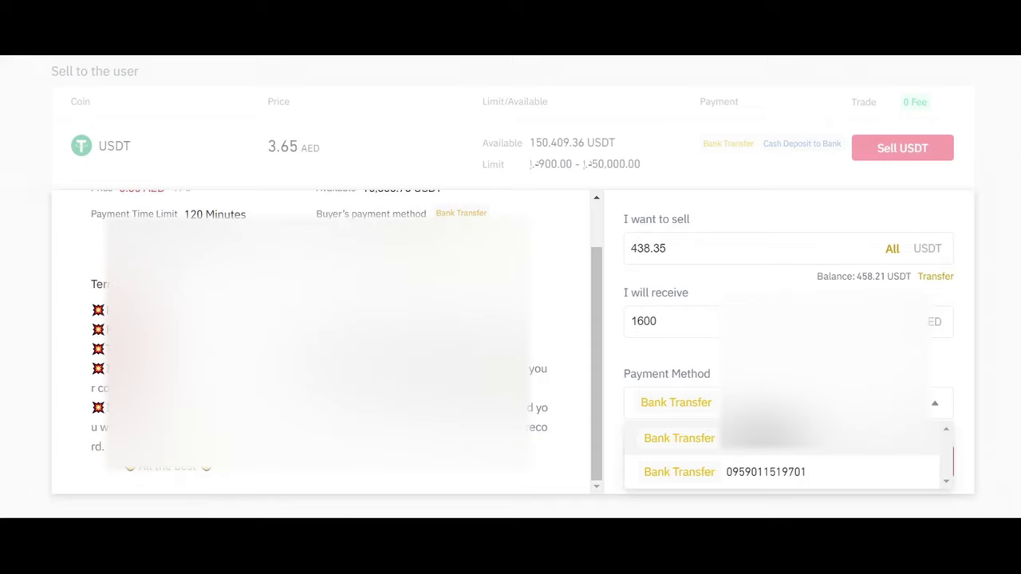
{"action": "scroll", "coordinate": [953, 467], "scroll_direction": "down", "scroll_amount": 1}
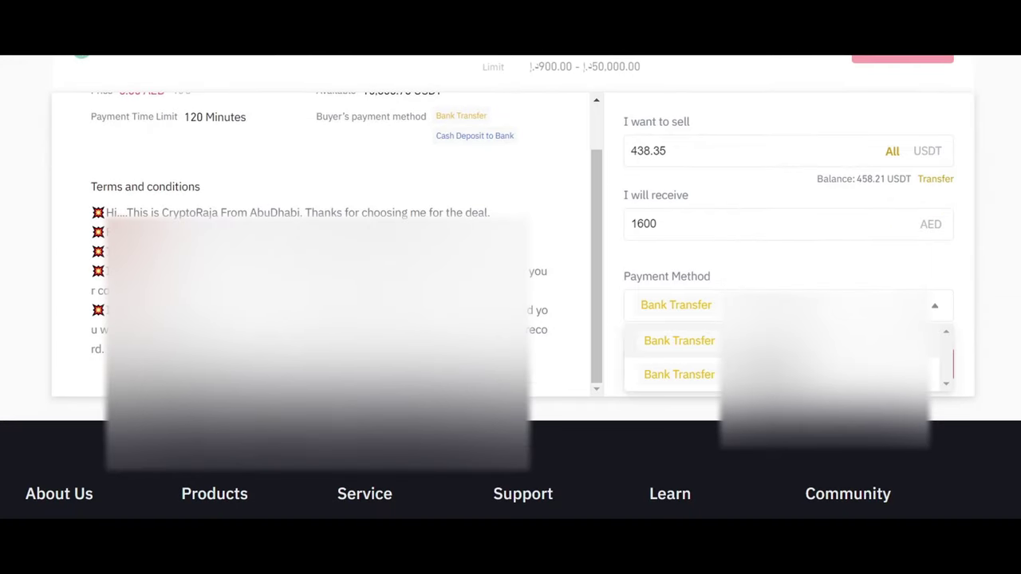
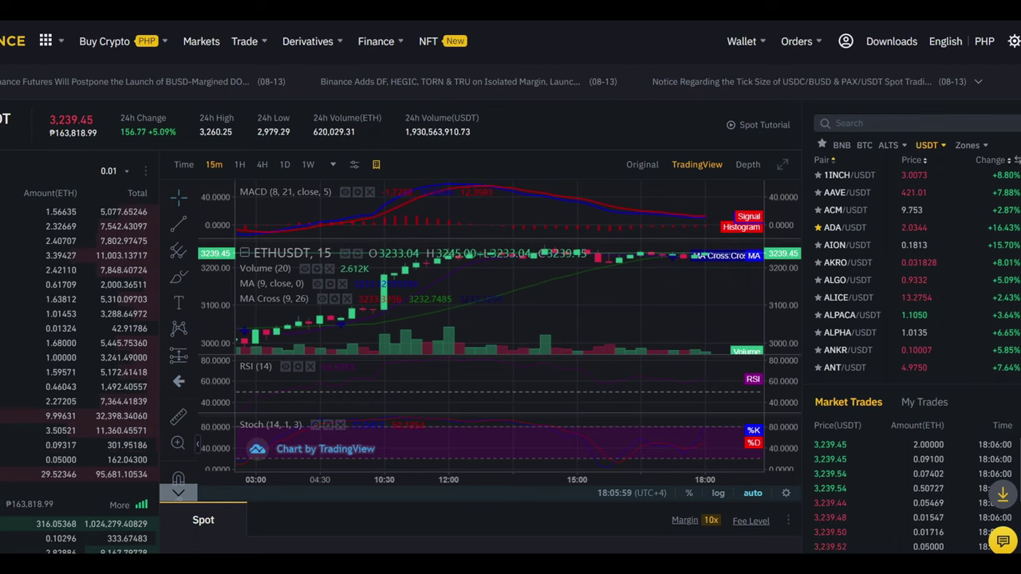
Enter a limit buy price of 3235 USDT with the amount slider at 100%
{"action": "scroll", "coordinate": [511, 294], "scroll_direction": "down", "scroll_amount": 1}
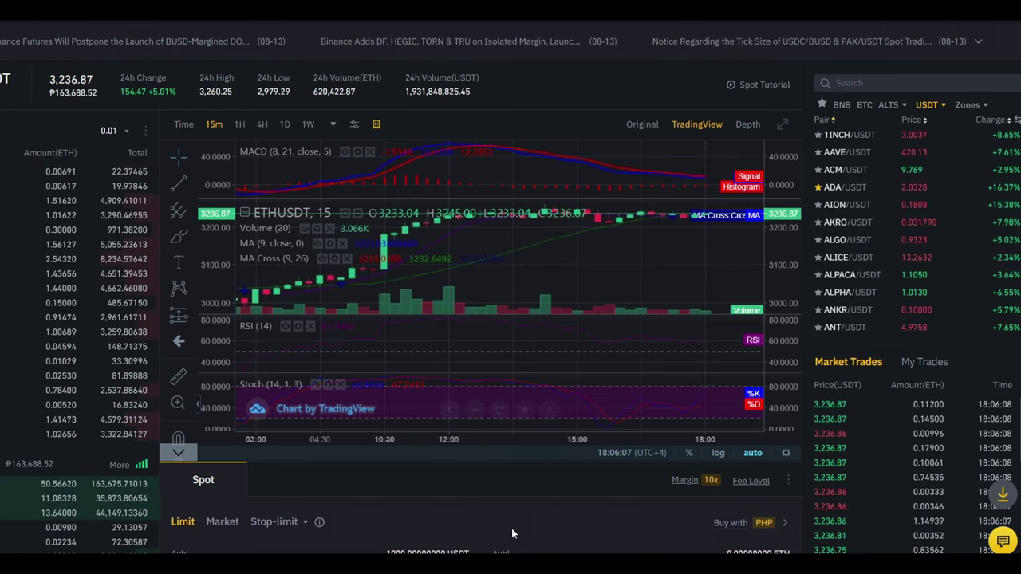
{"action": "scroll", "coordinate": [514, 530], "scroll_direction": "down", "scroll_amount": 2}
{"action": "scroll", "coordinate": [518, 533], "scroll_direction": "down", "scroll_amount": 1}
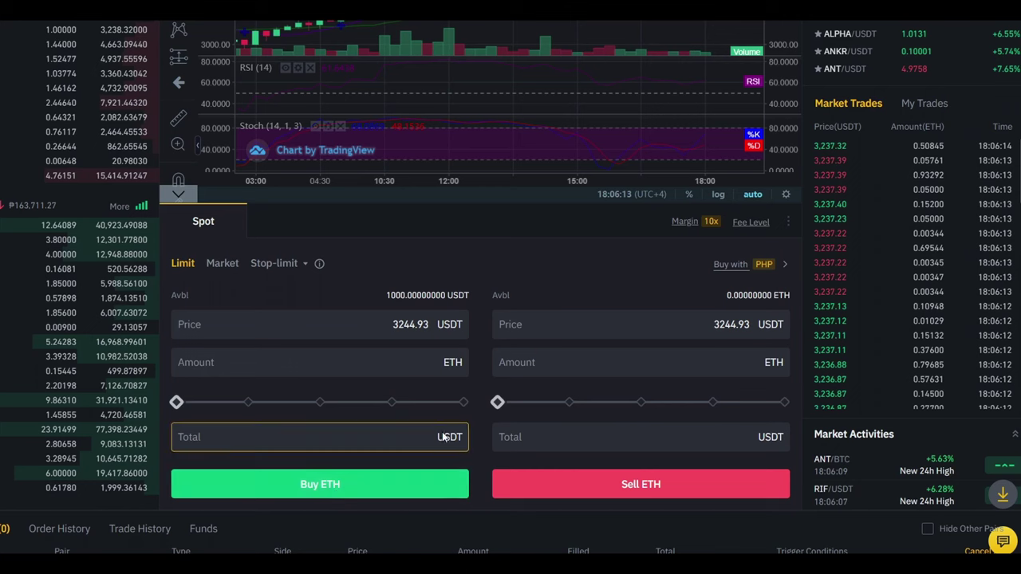
{"action": "left_click", "coordinate": [465, 405]}
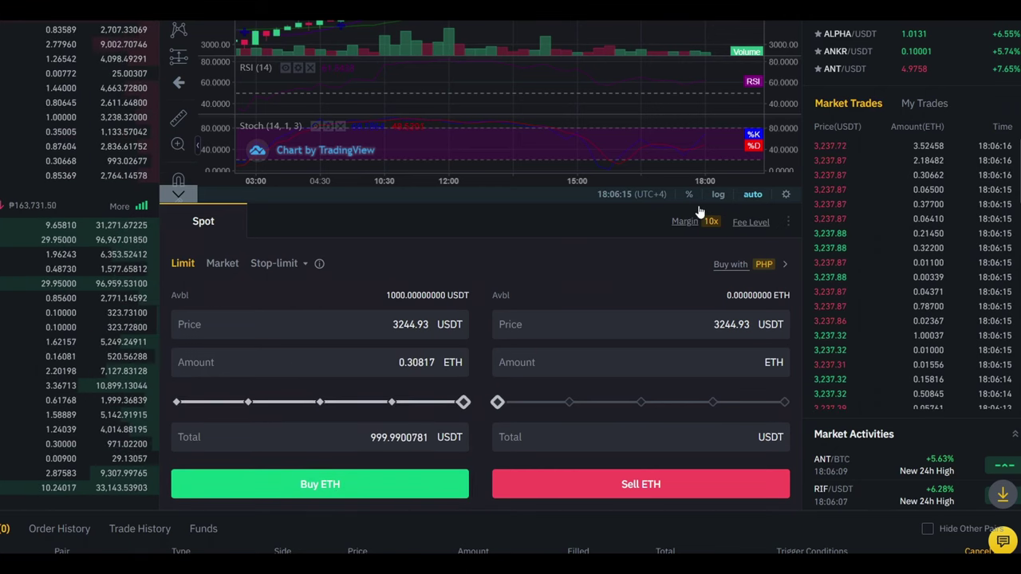
{"action": "scroll", "coordinate": [666, 255], "scroll_direction": "up", "scroll_amount": 3}
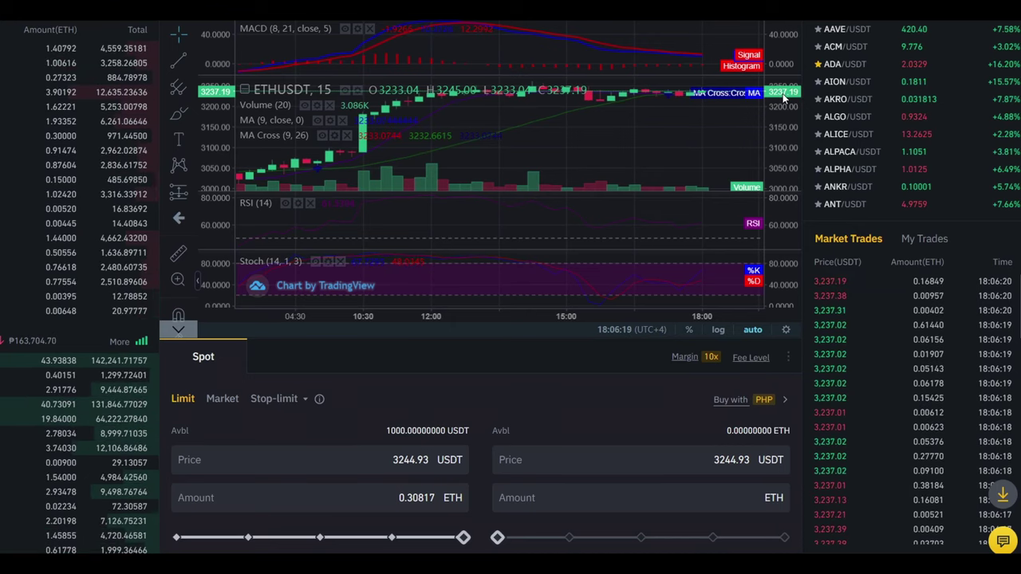
{"action": "scroll", "coordinate": [598, 375], "scroll_direction": "down", "scroll_amount": 1}
{"action": "scroll", "coordinate": [593, 389], "scroll_direction": "down", "scroll_amount": 2}
{"action": "left_click_drag", "start_coordinate": [404, 401], "coordinate": [500, 401]}
{"action": "type", "text": "37"}
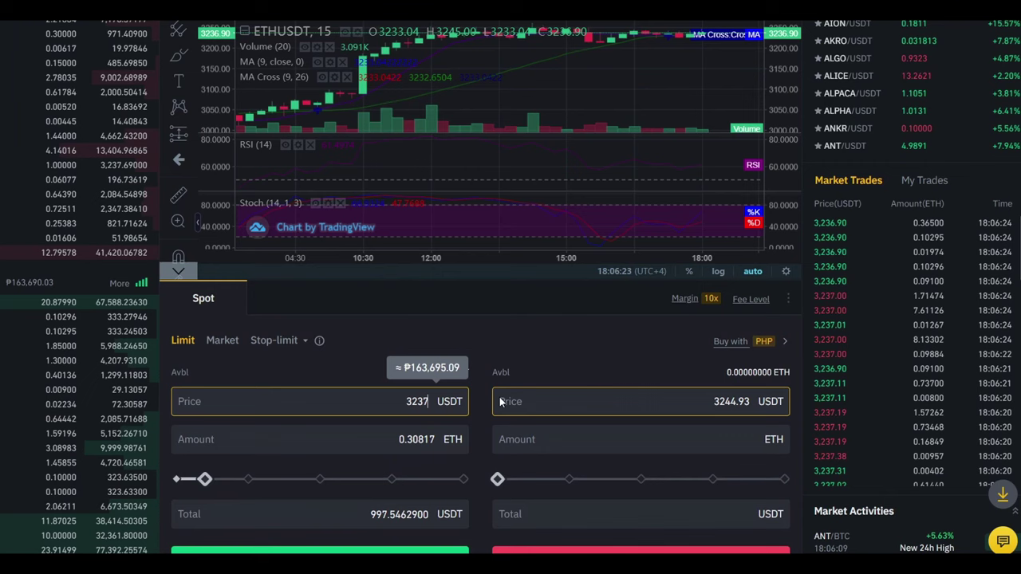
{"action": "key", "text": "BackSpace"}
{"action": "type", "text": "5"}
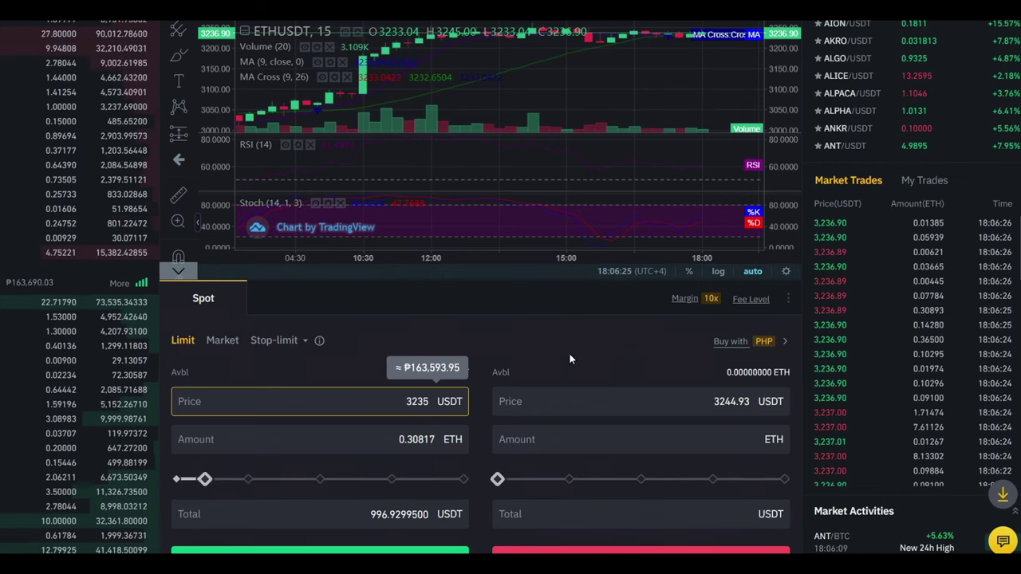
Reapply the full USDT balance at 3235 and place the 0.30911 ETH limit buy
{"action": "scroll", "coordinate": [571, 363], "scroll_direction": "down", "scroll_amount": 3}
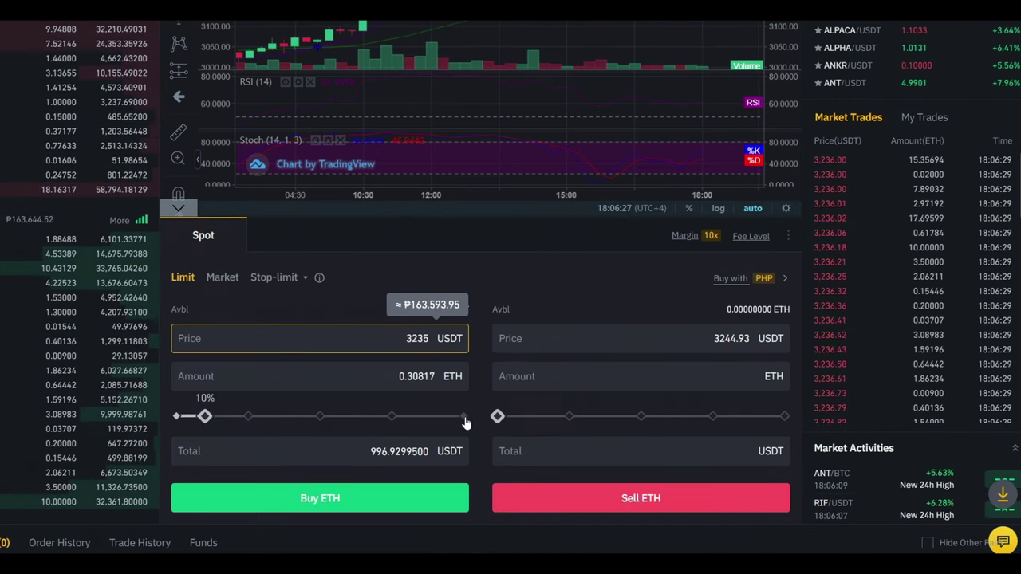
{"action": "left_click", "coordinate": [464, 415]}
{"action": "left_click_drag", "start_coordinate": [370, 453], "coordinate": [436, 456]}
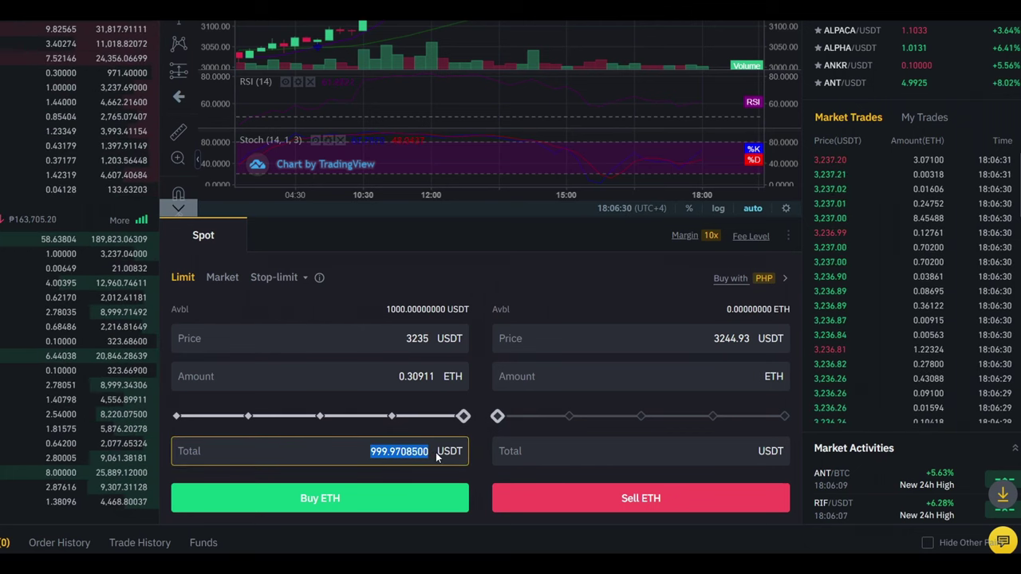
{"action": "left_click", "coordinate": [475, 464]}
{"action": "left_click", "coordinate": [437, 499]}
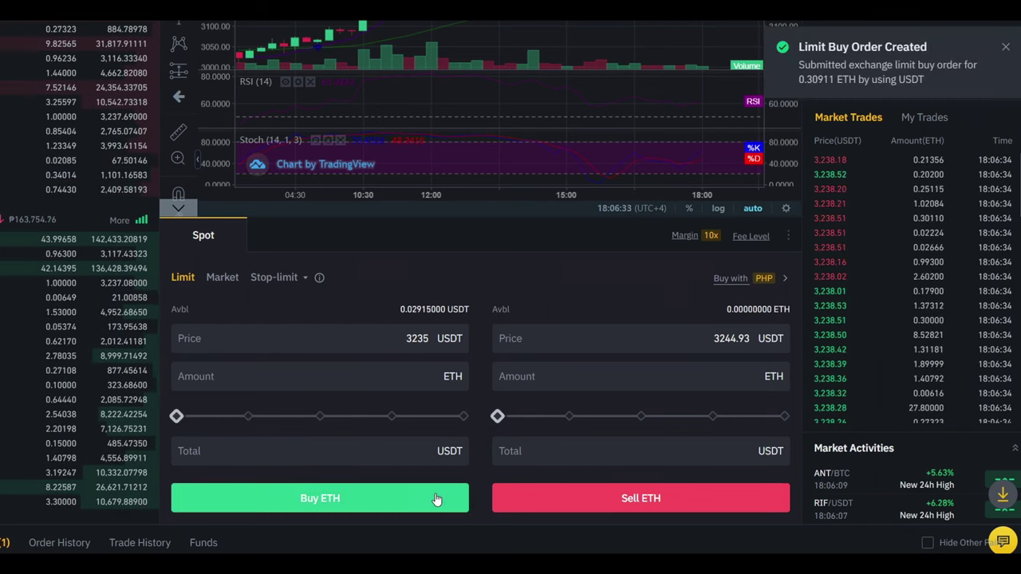
Cancel all open orders, removing the 0.30911 ETH buy and freeing 1000 USDT
{"action": "scroll", "coordinate": [552, 294], "scroll_direction": "down", "scroll_amount": 2}
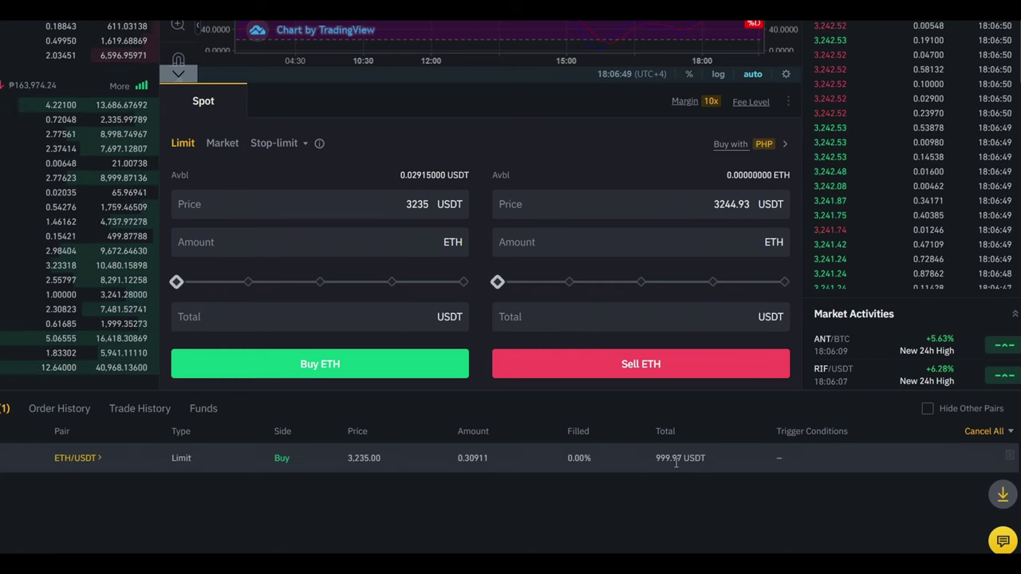
{"action": "scroll", "coordinate": [675, 463], "scroll_direction": "up", "scroll_amount": 3}
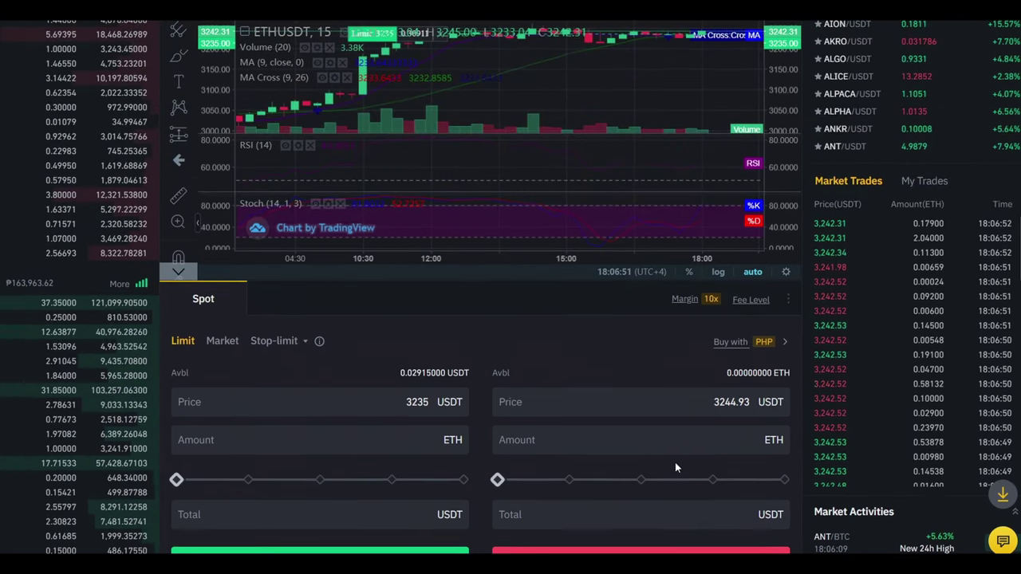
{"action": "scroll", "coordinate": [675, 462], "scroll_direction": "up", "scroll_amount": 2}
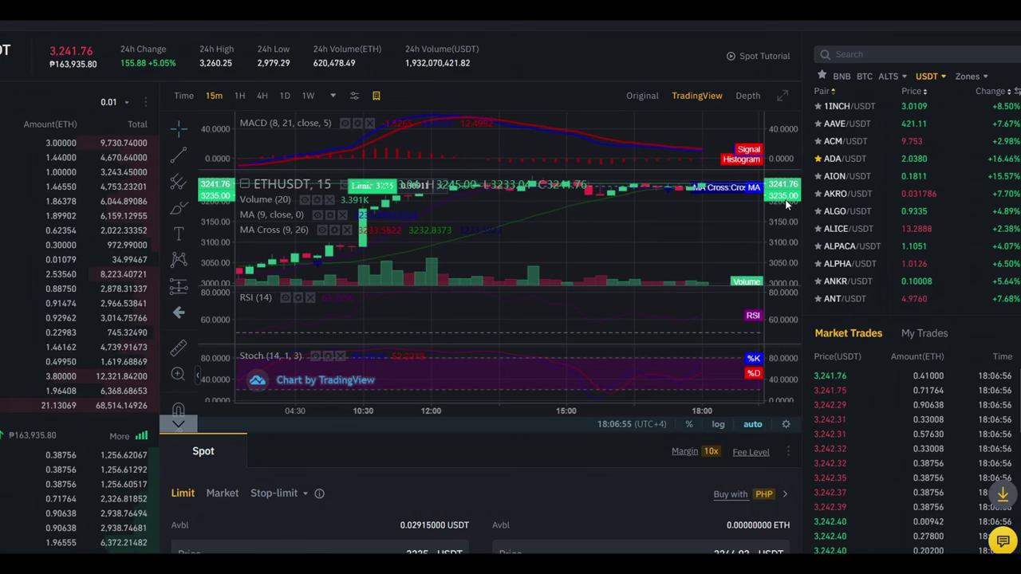
{"action": "scroll", "coordinate": [638, 517], "scroll_direction": "down", "scroll_amount": 1}
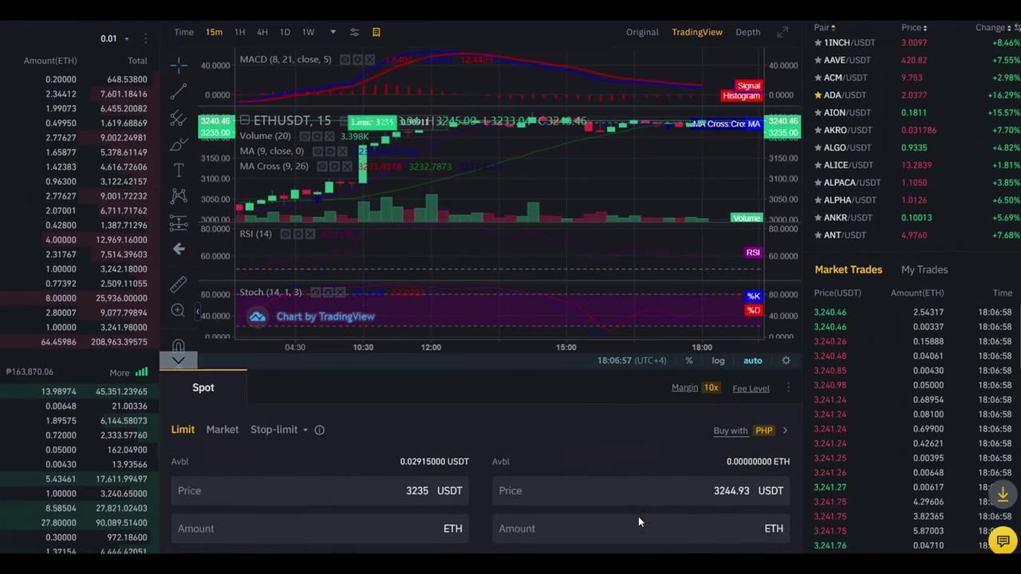
{"action": "scroll", "coordinate": [638, 521], "scroll_direction": "down", "scroll_amount": 3}
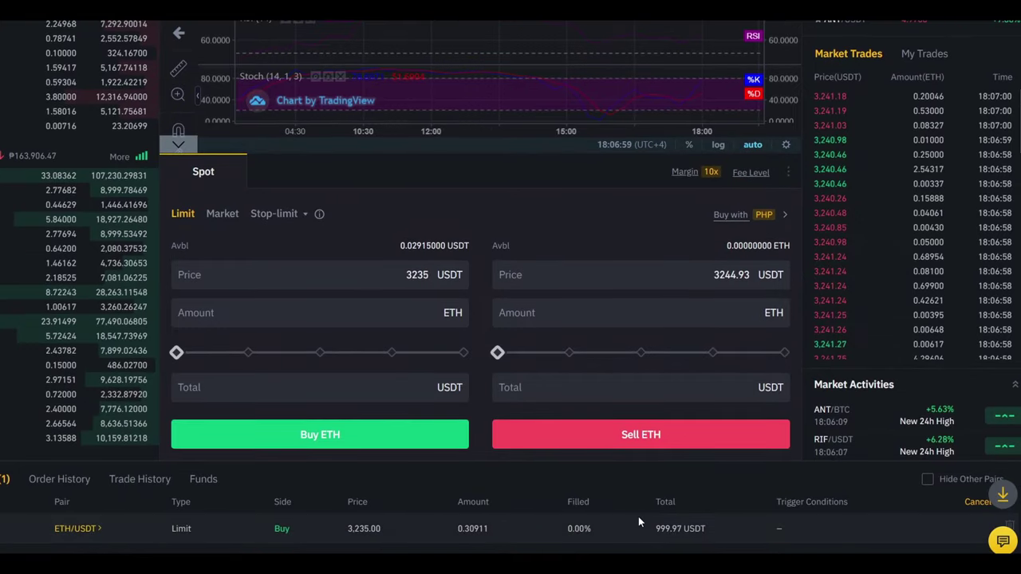
{"action": "scroll", "coordinate": [638, 521], "scroll_direction": "down", "scroll_amount": 1}
{"action": "mouse_move", "coordinate": [980, 462]}
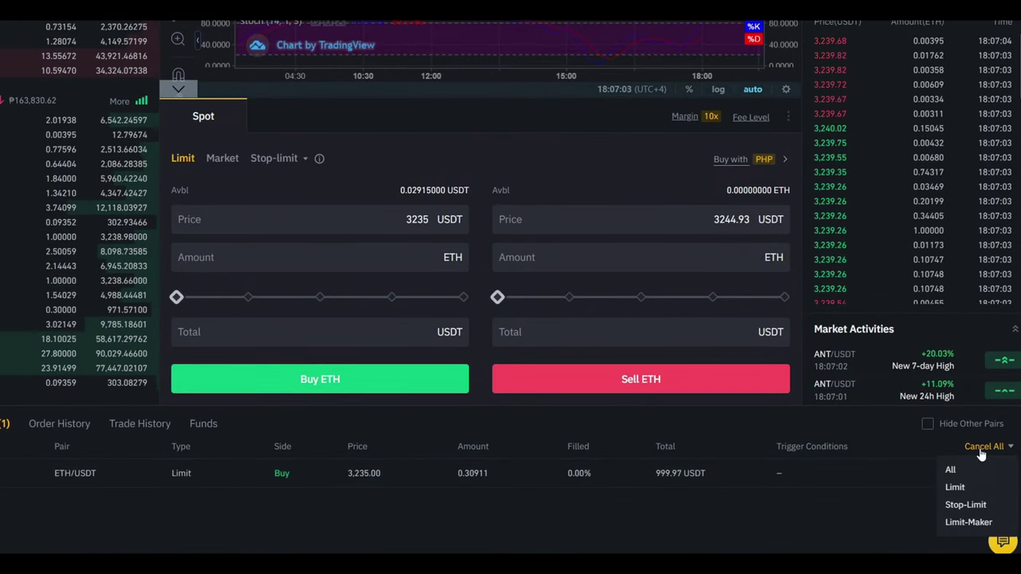
{"action": "left_click", "coordinate": [966, 472]}
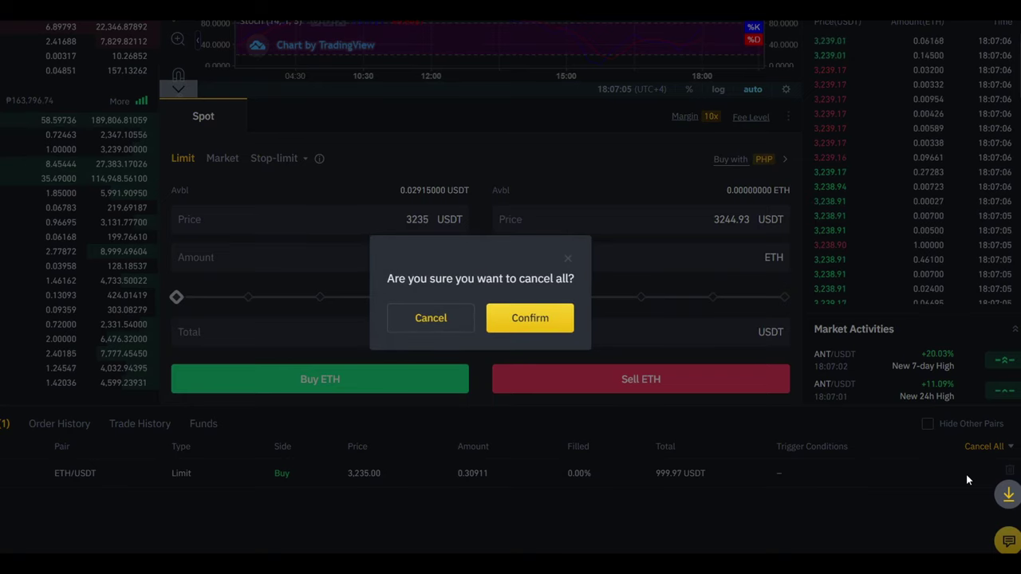
{"action": "left_click", "coordinate": [542, 323]}
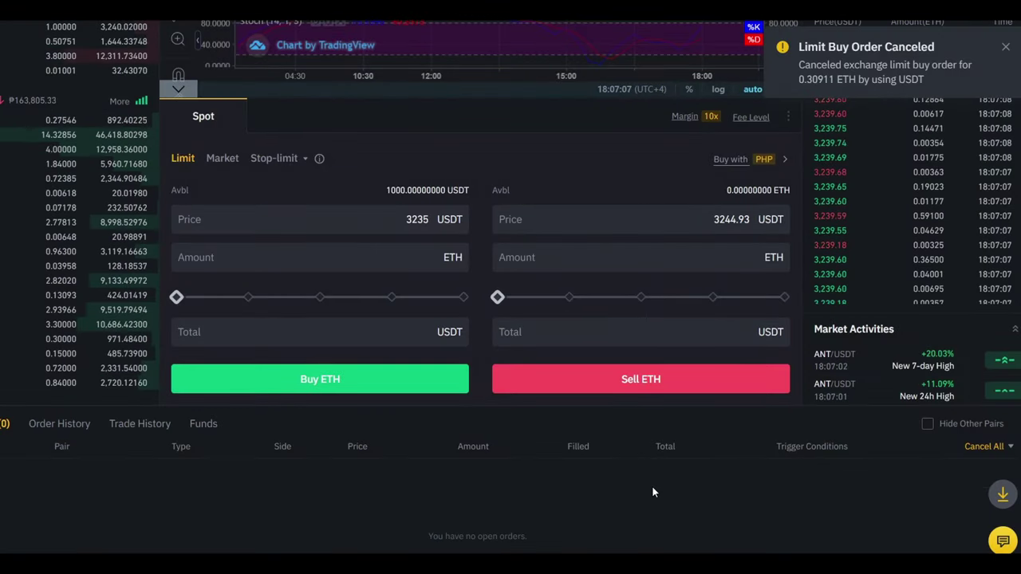
{"action": "scroll", "coordinate": [651, 492], "scroll_direction": "up", "scroll_amount": 5}
Place a full-balance limit buy at 3240 USDT, filling 0.30864 ETH
{"action": "scroll", "coordinate": [652, 492], "scroll_direction": "down", "scroll_amount": 2}
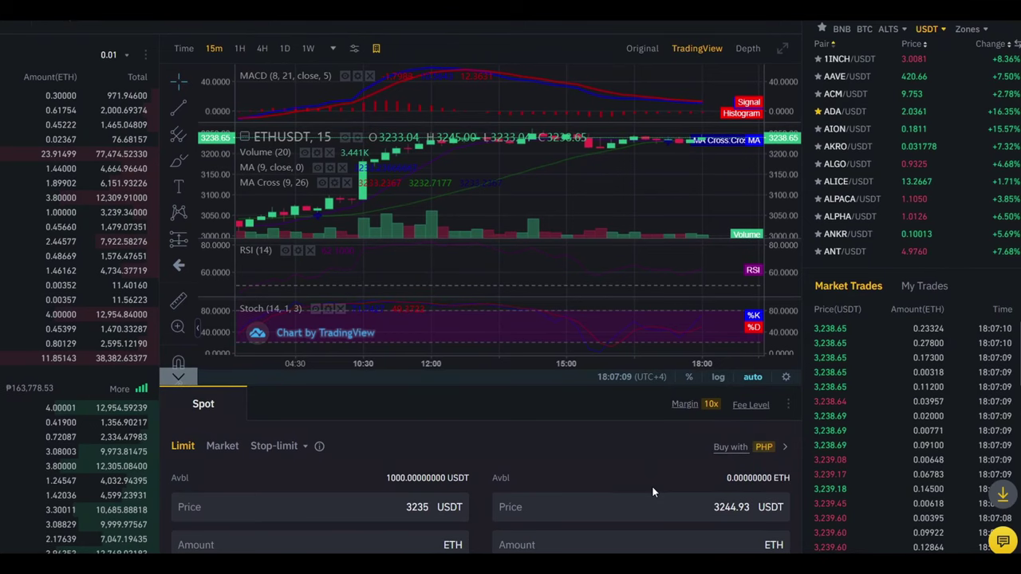
{"action": "scroll", "coordinate": [651, 492], "scroll_direction": "down", "scroll_amount": 1}
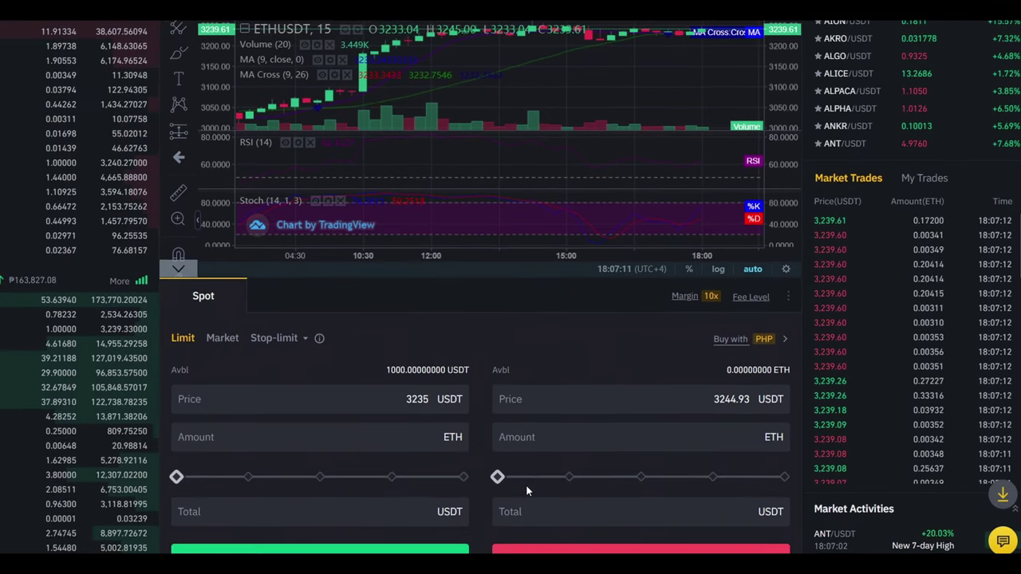
{"action": "left_click", "coordinate": [464, 477]}
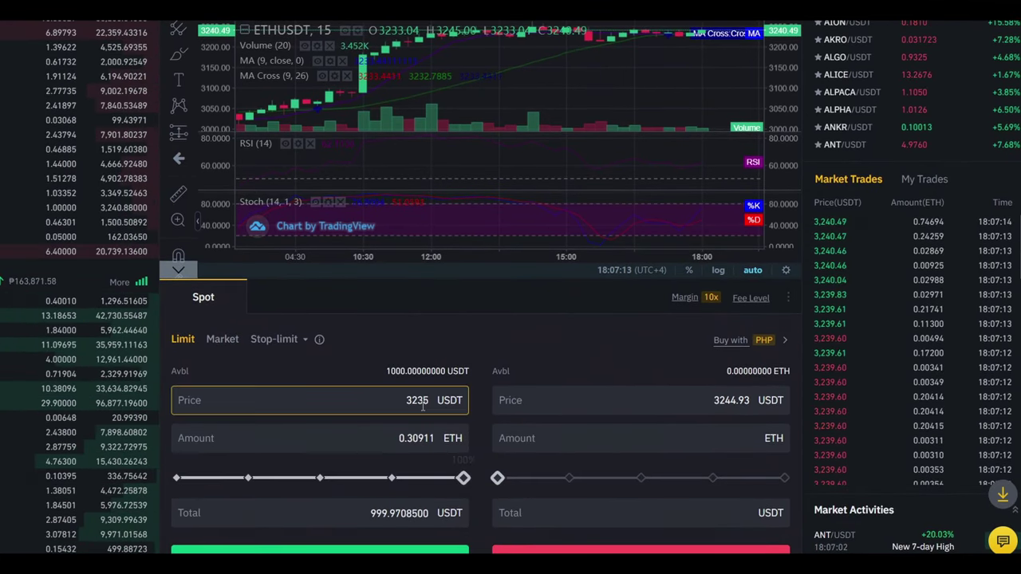
{"action": "left_click", "coordinate": [423, 402]}
{"action": "double_click", "coordinate": [417, 400]}
{"action": "type", "text": "3240"}
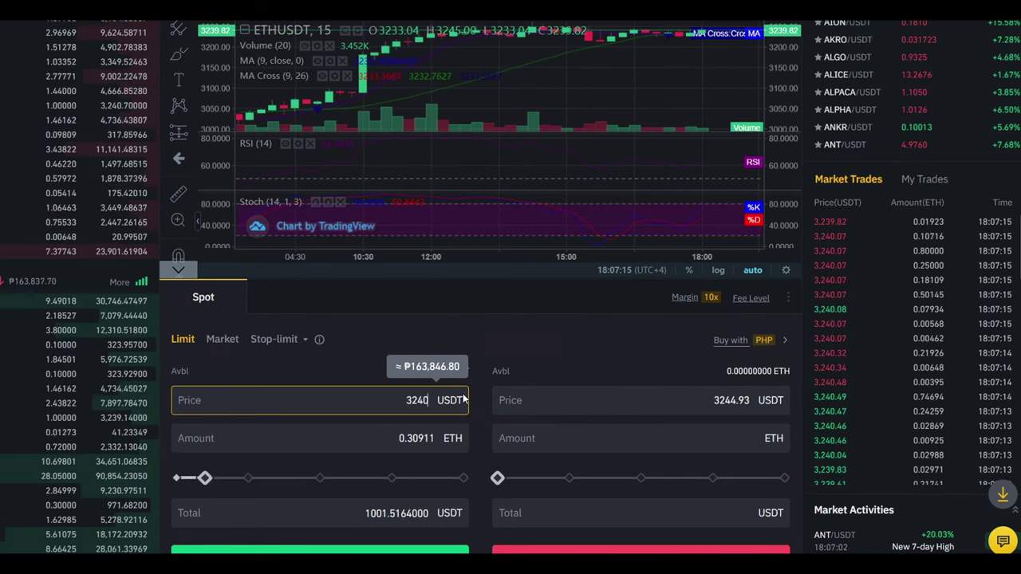
{"action": "scroll", "coordinate": [553, 372], "scroll_direction": "down", "scroll_amount": 2}
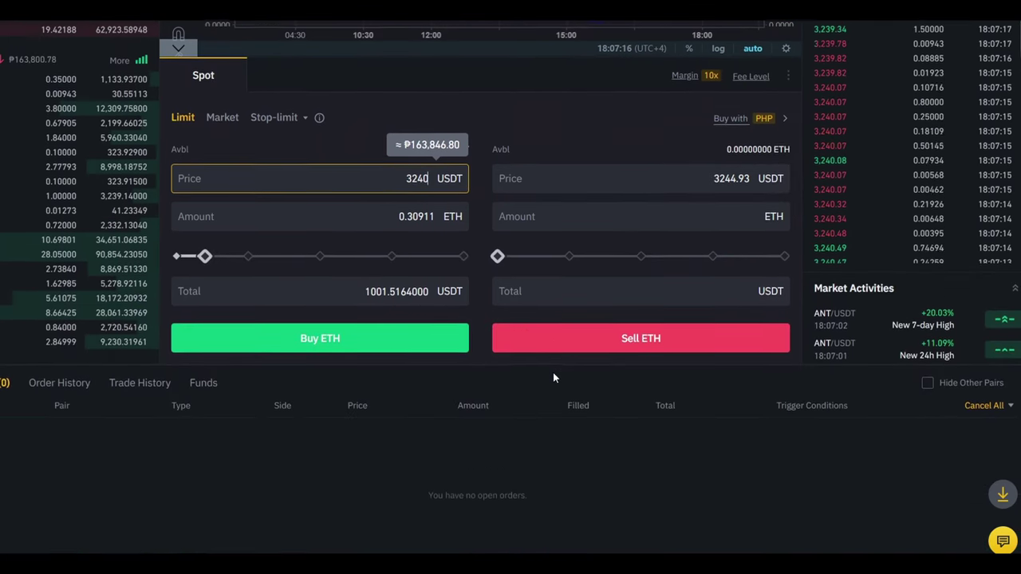
{"action": "left_click", "coordinate": [463, 256]}
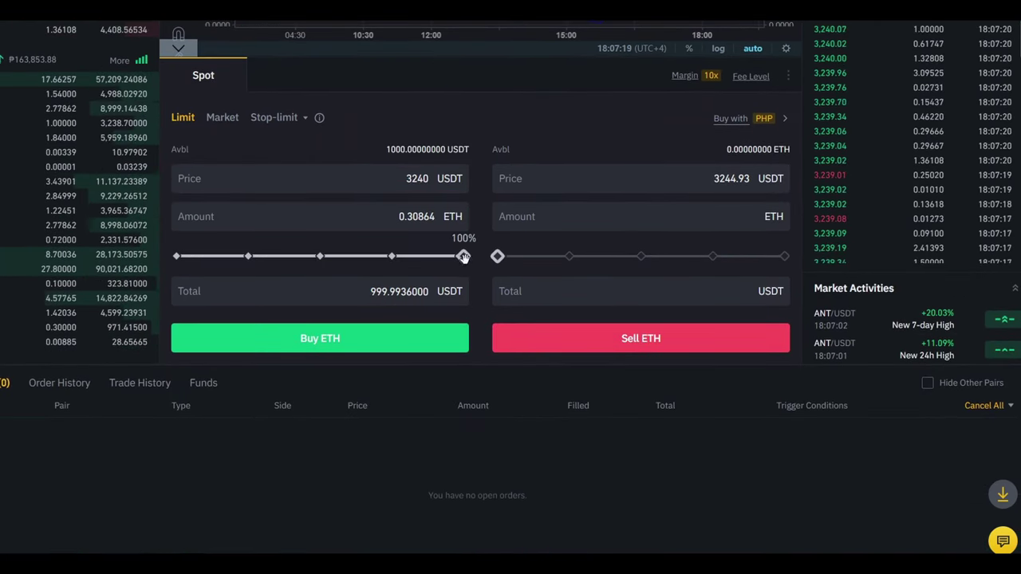
{"action": "left_click", "coordinate": [447, 339]}
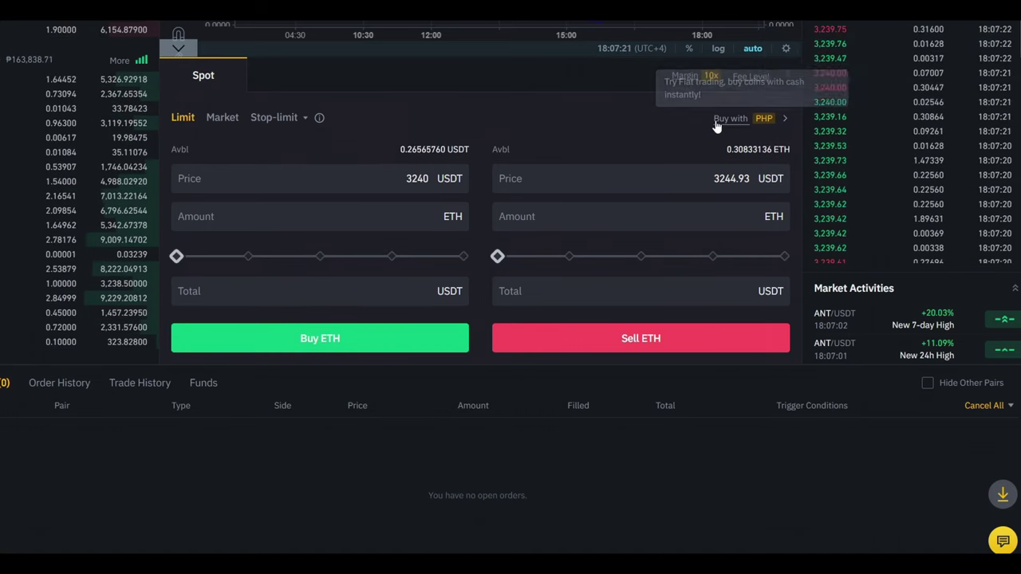
Return to the top of the trade page and bring up the Wallet menu options
{"action": "scroll", "coordinate": [716, 126], "scroll_direction": "up", "scroll_amount": 3}
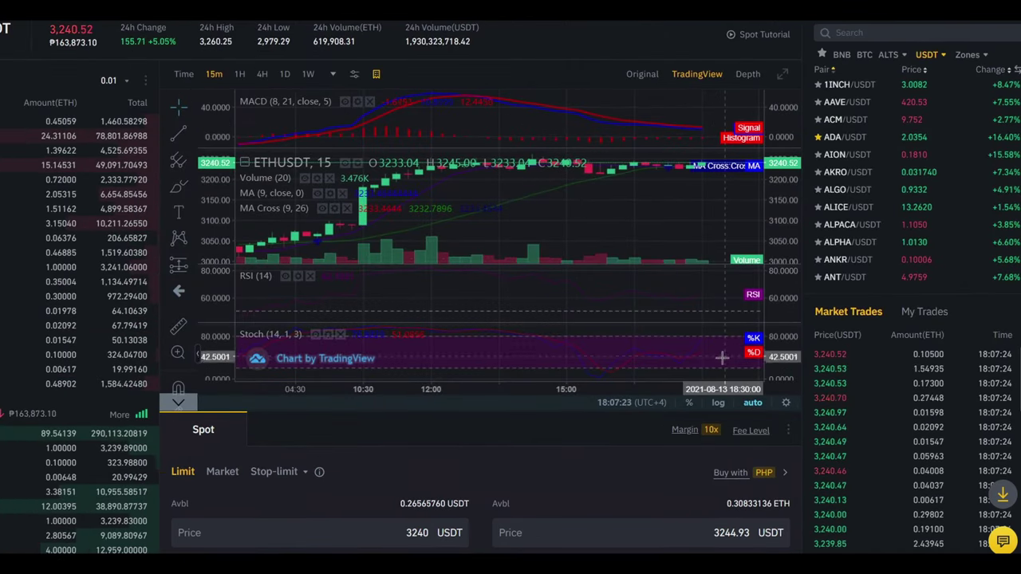
{"action": "scroll", "coordinate": [656, 445], "scroll_direction": "down", "scroll_amount": 3}
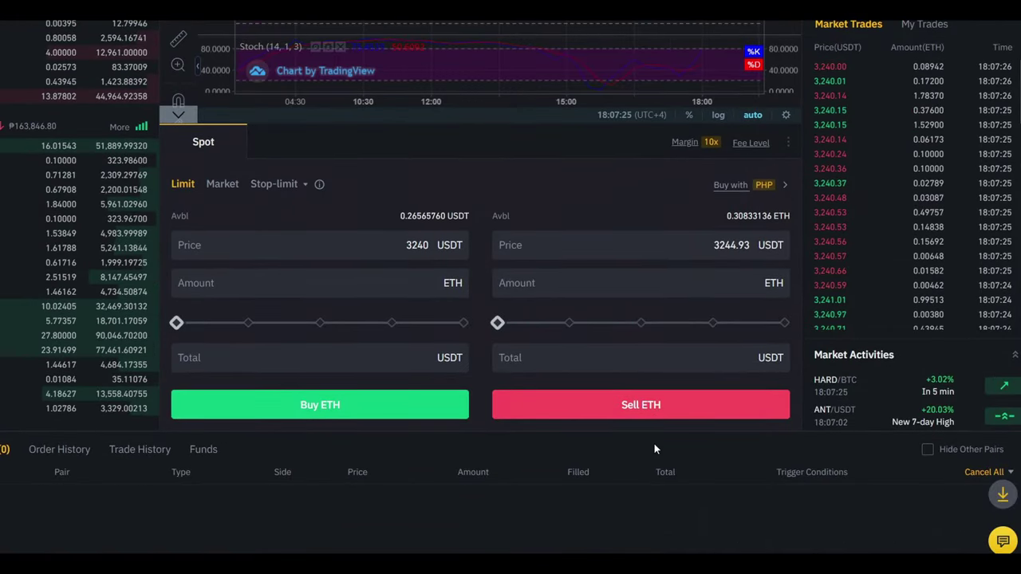
{"action": "scroll", "coordinate": [654, 443], "scroll_direction": "up", "scroll_amount": 5}
{"action": "mouse_move", "coordinate": [263, 49]}
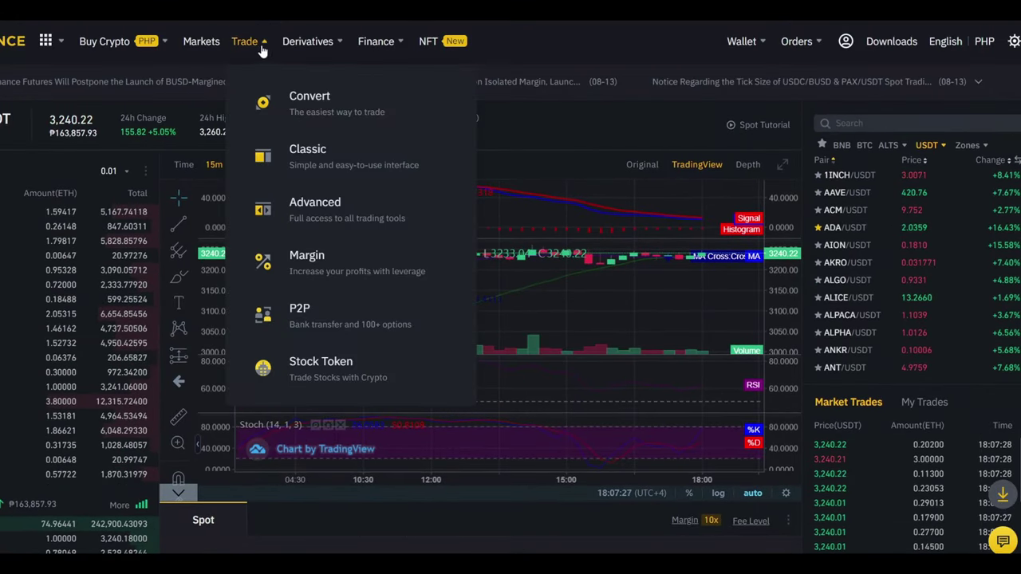
{"action": "mouse_move", "coordinate": [753, 58]}
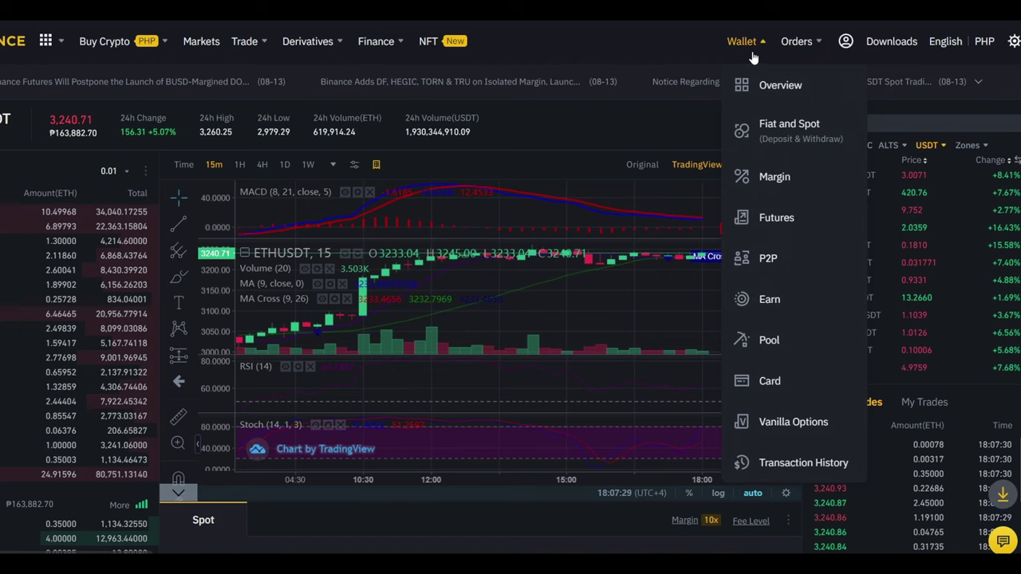
Open the Fiat and Spot wallet and check the ETH row's 0.30833136 balance and BTC value
{"action": "left_click", "coordinate": [772, 150]}
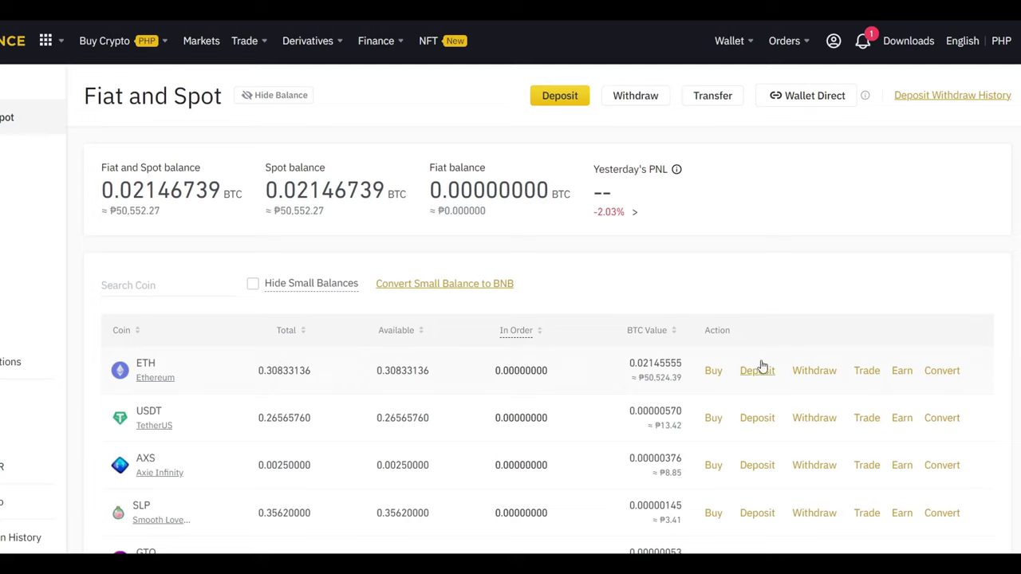
{"action": "double_click", "coordinate": [668, 365]}
{"action": "left_click", "coordinate": [657, 375]}
Start an ETH withdrawal and paste the MetaMask account address as the destination
{"action": "left_click", "coordinate": [812, 372]}
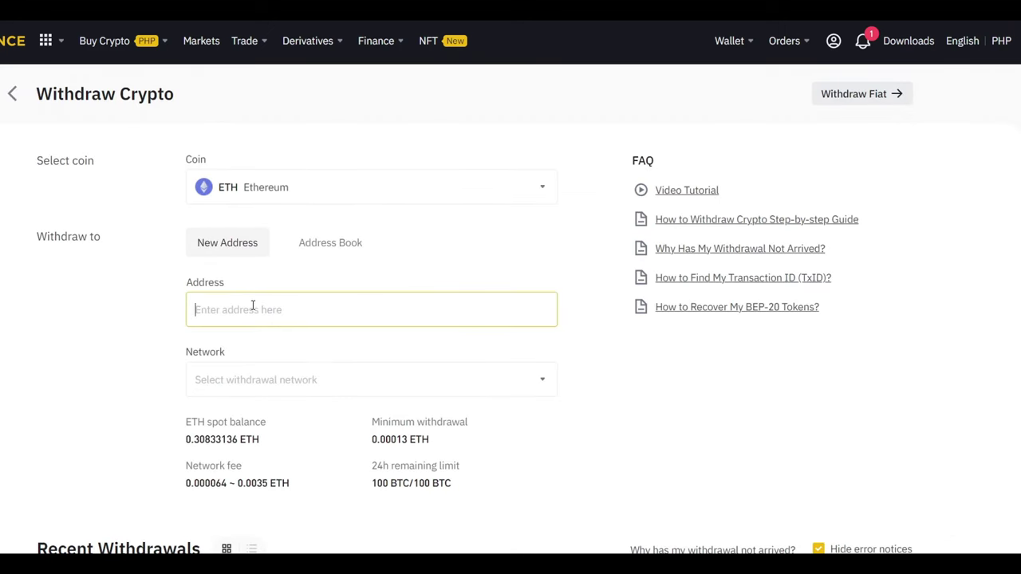
{"action": "left_click", "coordinate": [437, 249]}
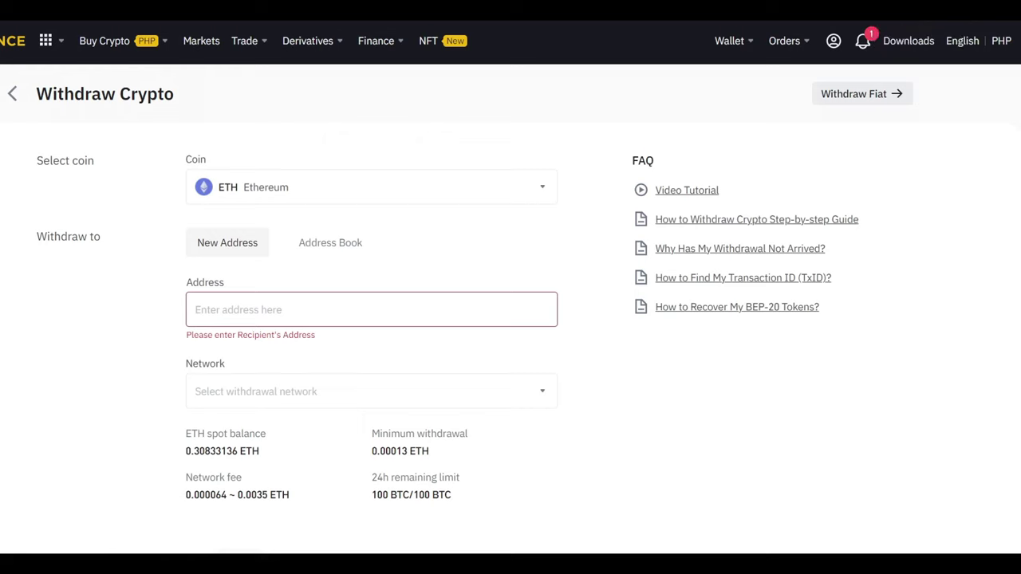
{"action": "left_click", "coordinate": [869, 10]}
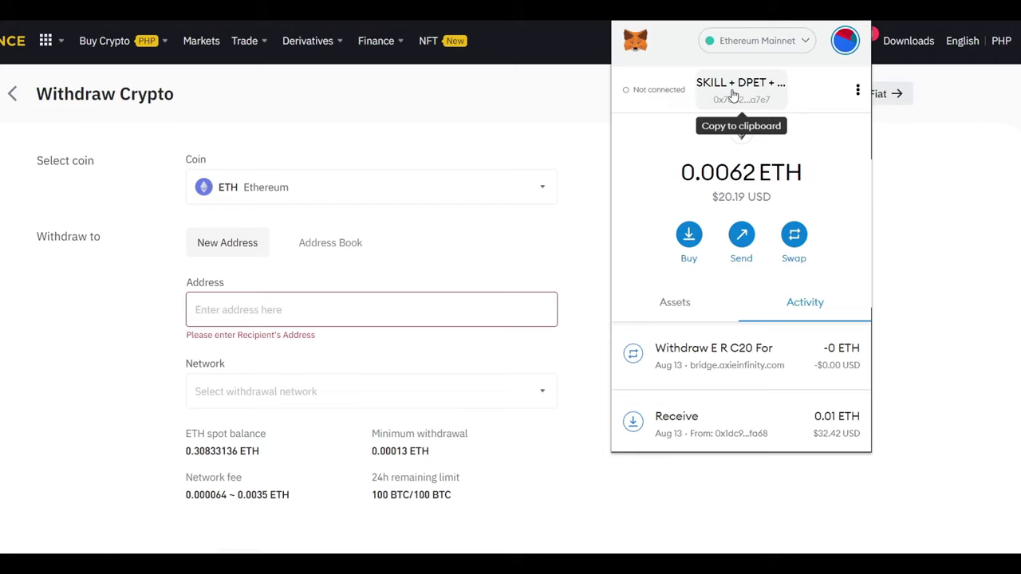
{"action": "left_click", "coordinate": [733, 95]}
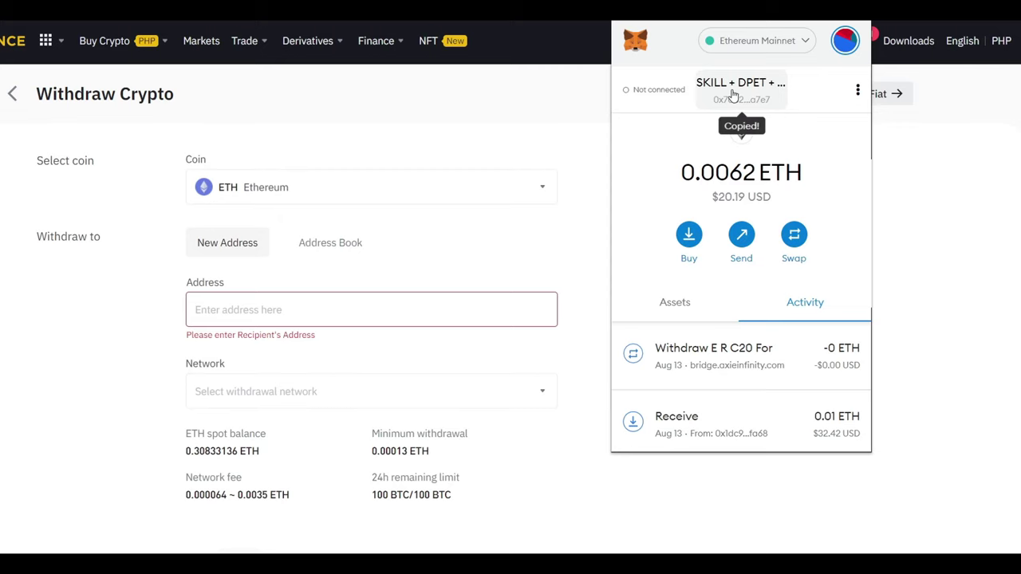
{"action": "left_click", "coordinate": [298, 315]}
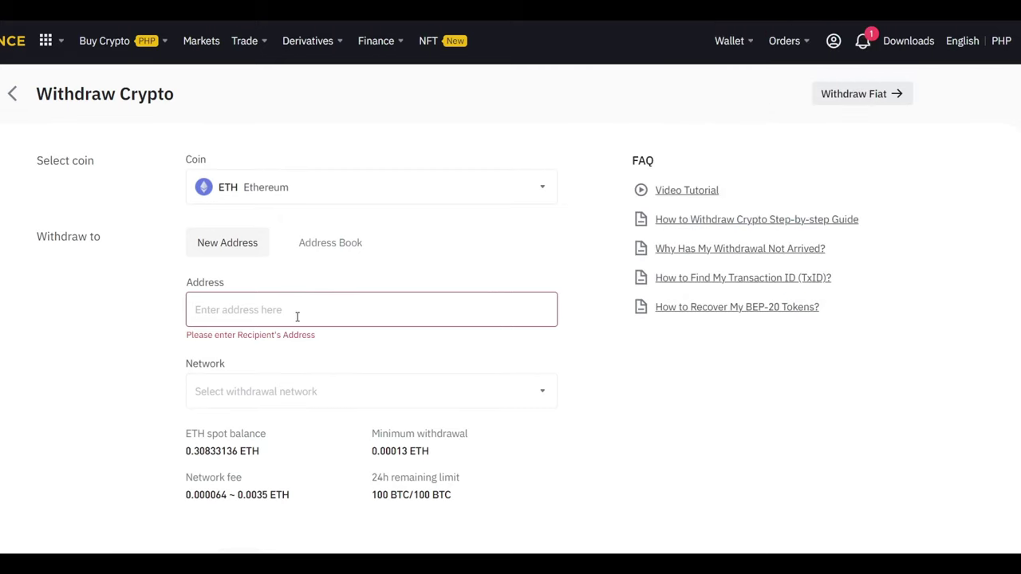
{"action": "key", "text": "ctrl+v"}
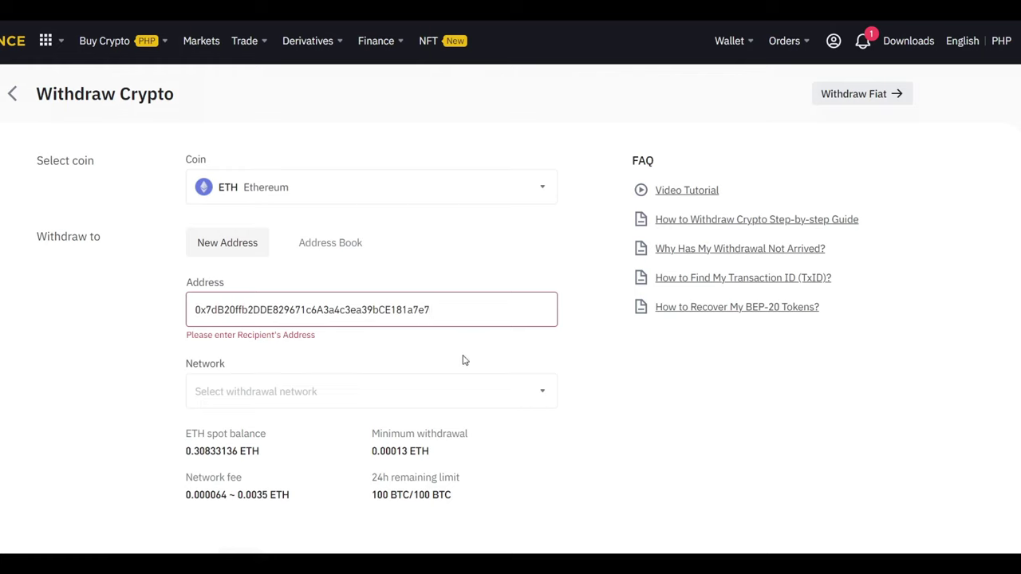
Choose the Ethereum (ERC20) network, withdraw the full 0.30833136 ETH, and submit
{"action": "left_click", "coordinate": [481, 387]}
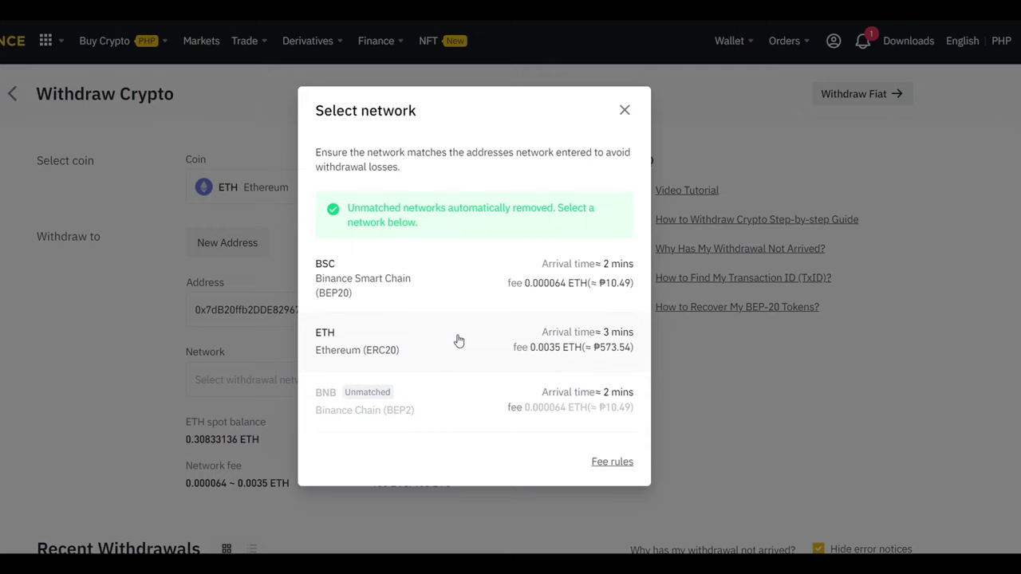
{"action": "left_click", "coordinate": [466, 333]}
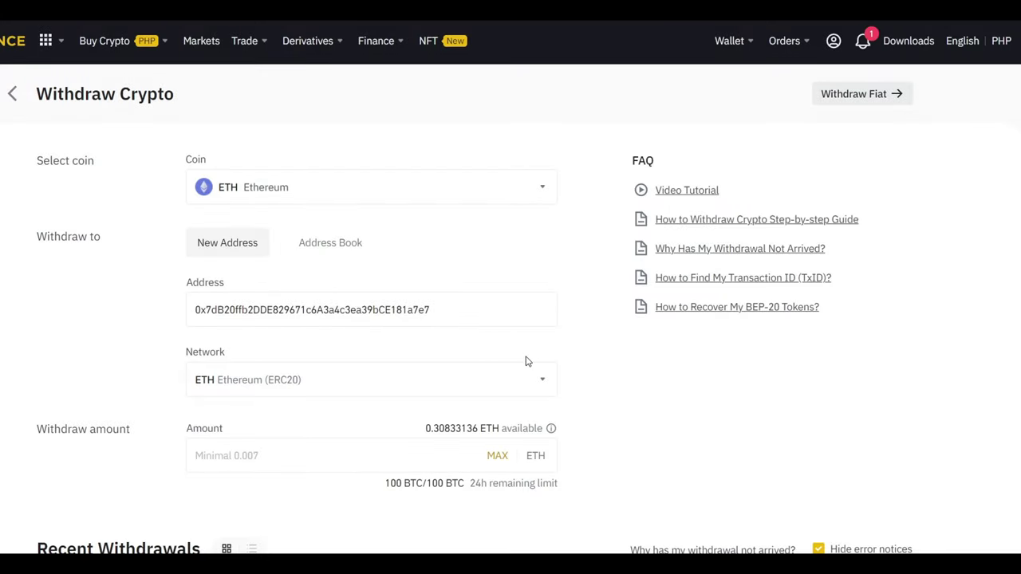
{"action": "scroll", "coordinate": [526, 360], "scroll_direction": "down", "scroll_amount": 2}
{"action": "left_click", "coordinate": [498, 345]}
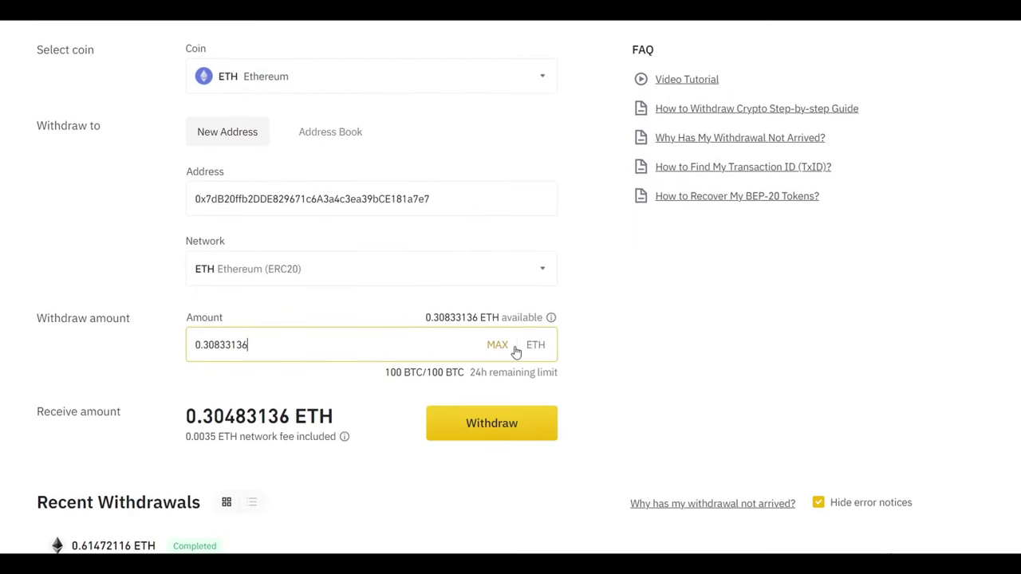
{"action": "scroll", "coordinate": [691, 354], "scroll_direction": "down", "scroll_amount": 3}
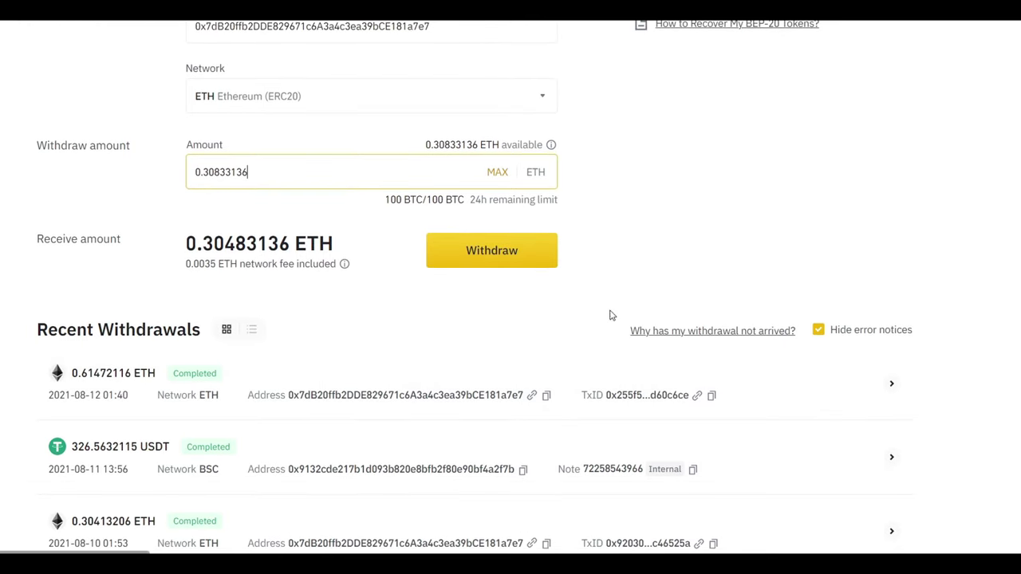
{"action": "left_click", "coordinate": [534, 255]}
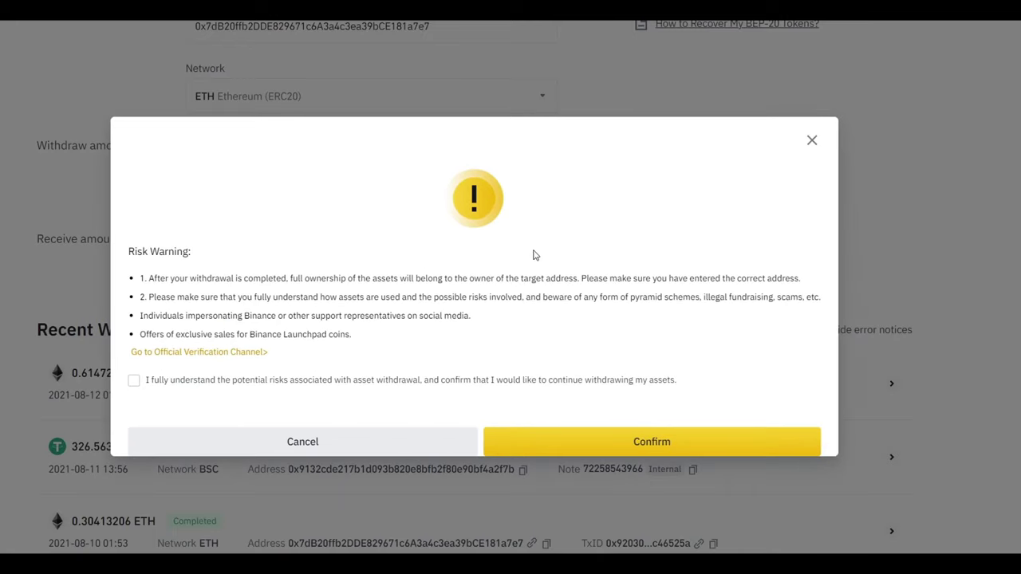
Accept the withdrawal risk warning and continue to security verification
{"action": "left_click", "coordinate": [133, 380]}
{"action": "left_click", "coordinate": [579, 441]}
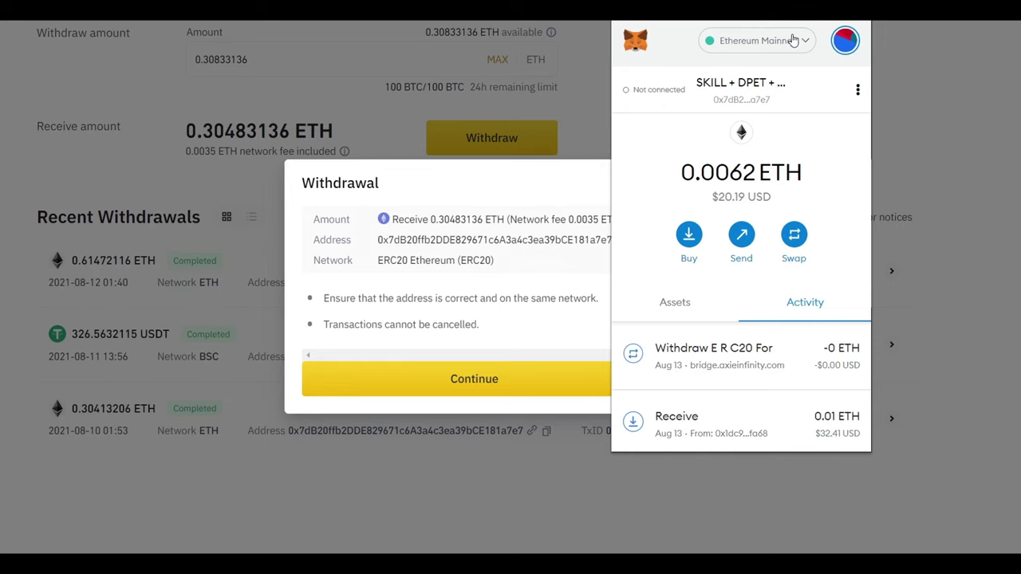
{"action": "left_click", "coordinate": [650, 219]}
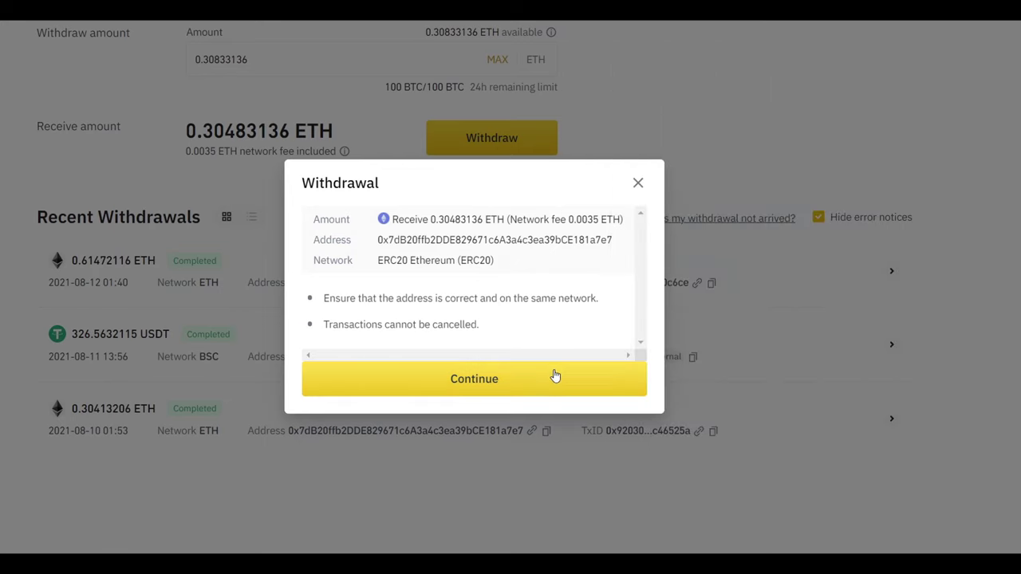
{"action": "left_click", "coordinate": [555, 375]}
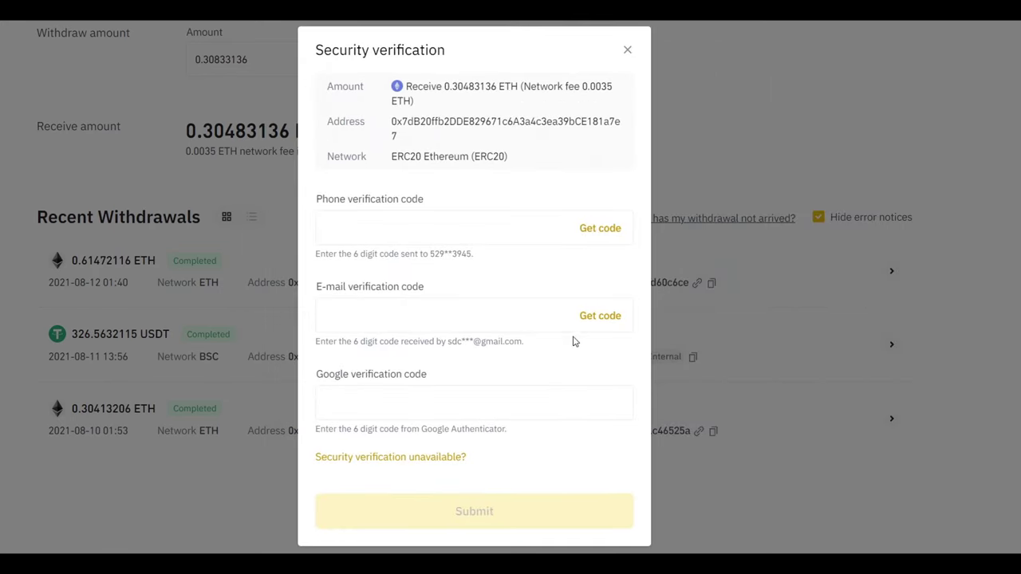
Request phone and e-mail codes, enter the phone, e-mail and Google codes, and submit
{"action": "left_click", "coordinate": [604, 231]}
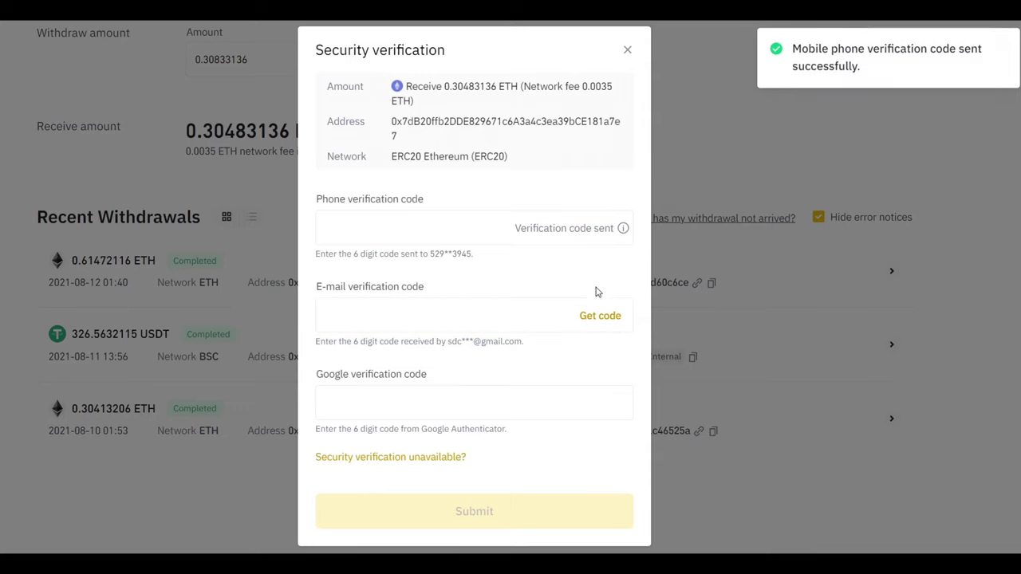
{"action": "left_click", "coordinate": [598, 317]}
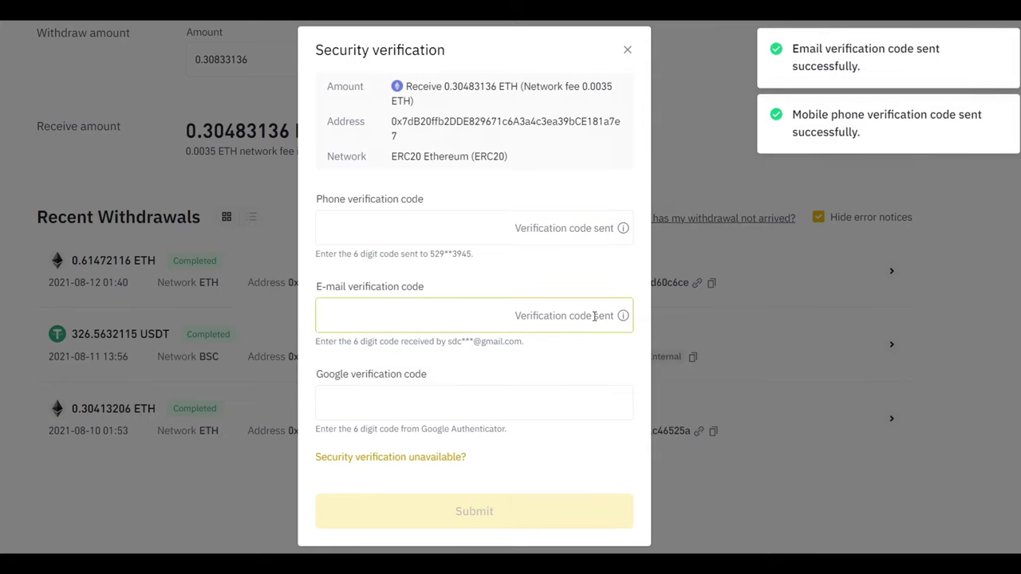
{"action": "left_click", "coordinate": [518, 403]}
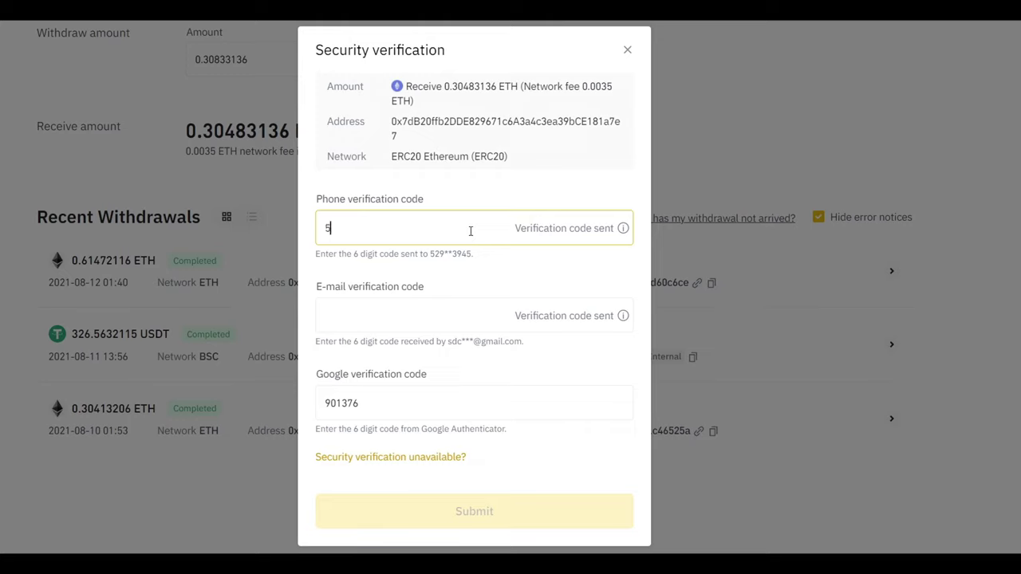
{"action": "left_click", "coordinate": [442, 311]}
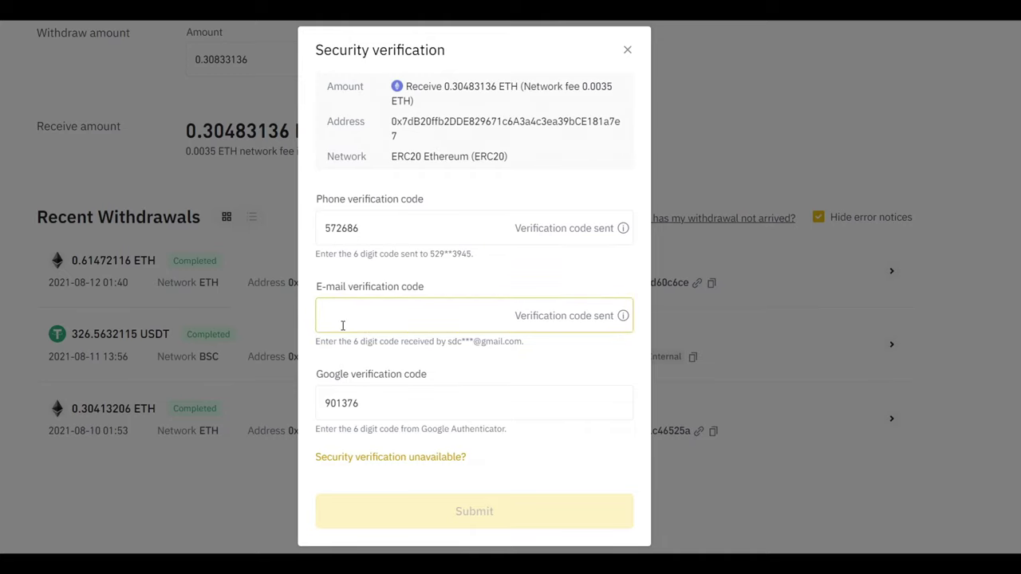
{"action": "key", "text": "ctrl+v"}
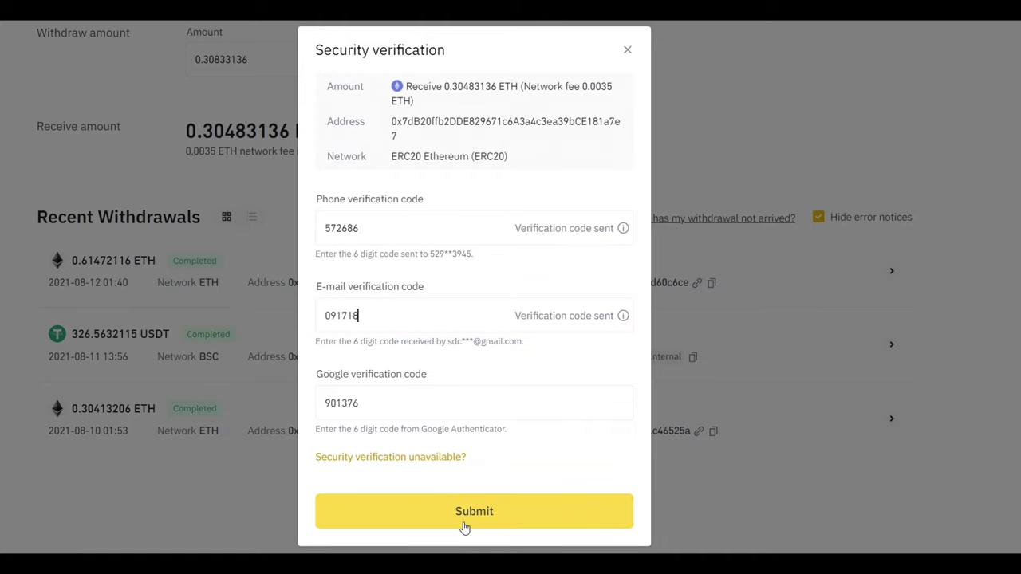
{"action": "left_click", "coordinate": [464, 526]}
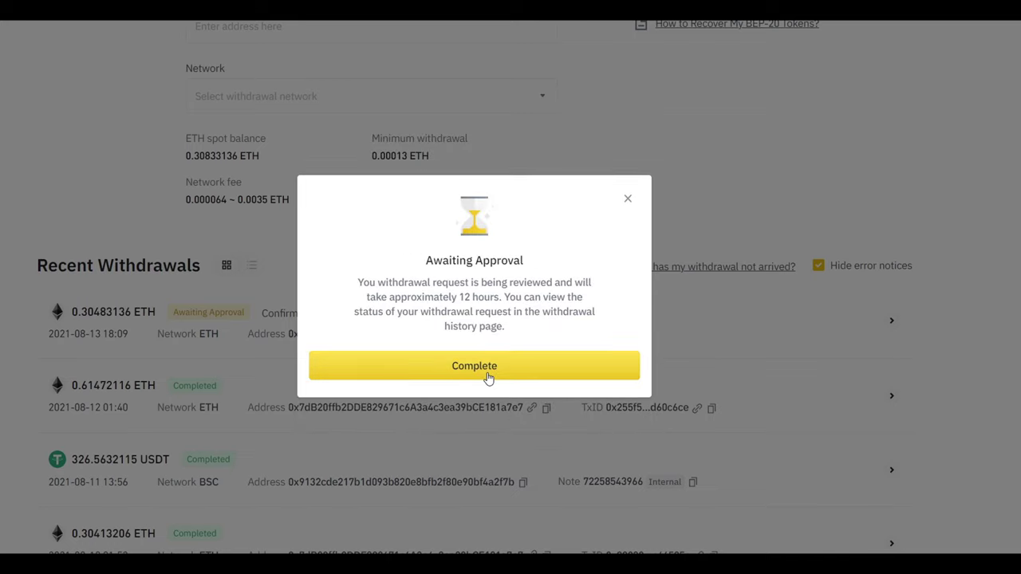
Finish the withdrawal and review the Processing 0.30483136 ETH entry's details
{"action": "left_click", "coordinate": [489, 378]}
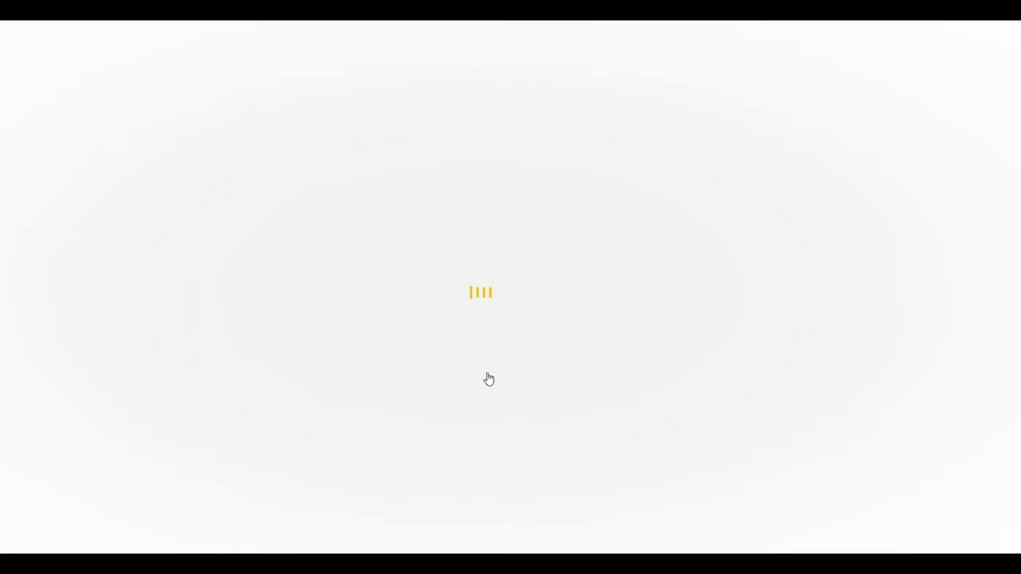
{"action": "scroll", "coordinate": [489, 378], "scroll_direction": "down", "scroll_amount": 5}
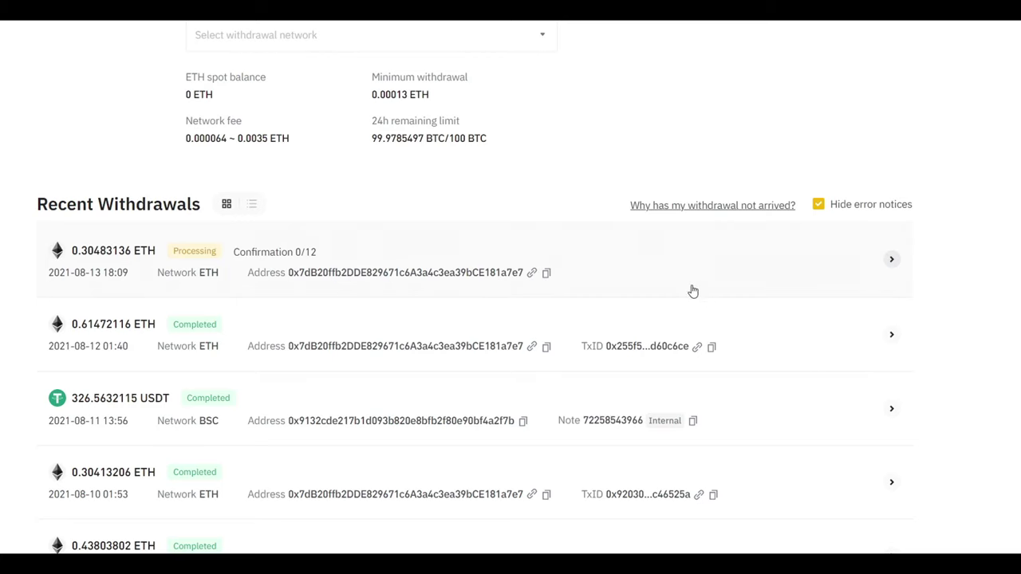
{"action": "left_click", "coordinate": [892, 260]}
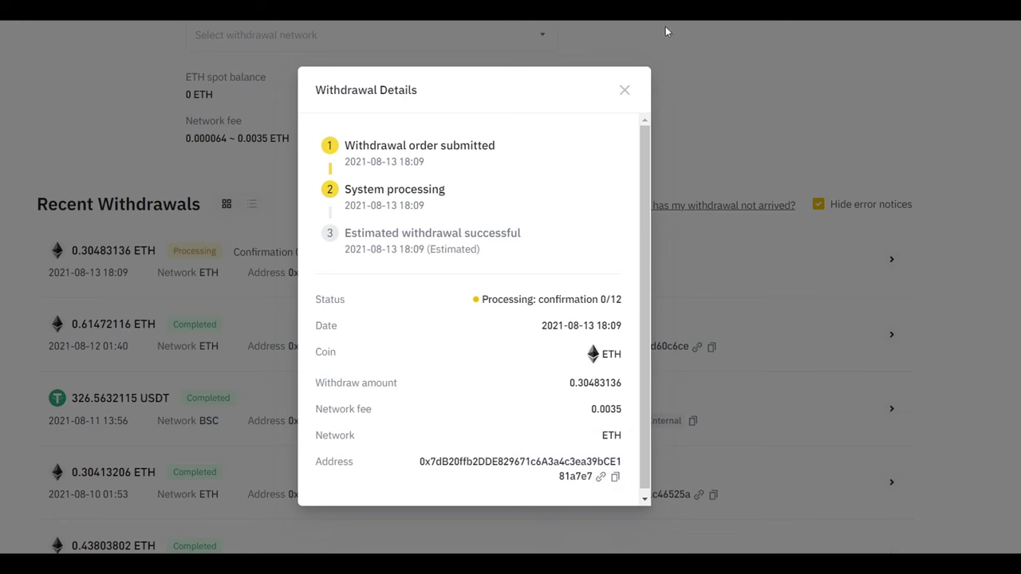
{"action": "left_click", "coordinate": [625, 90]}
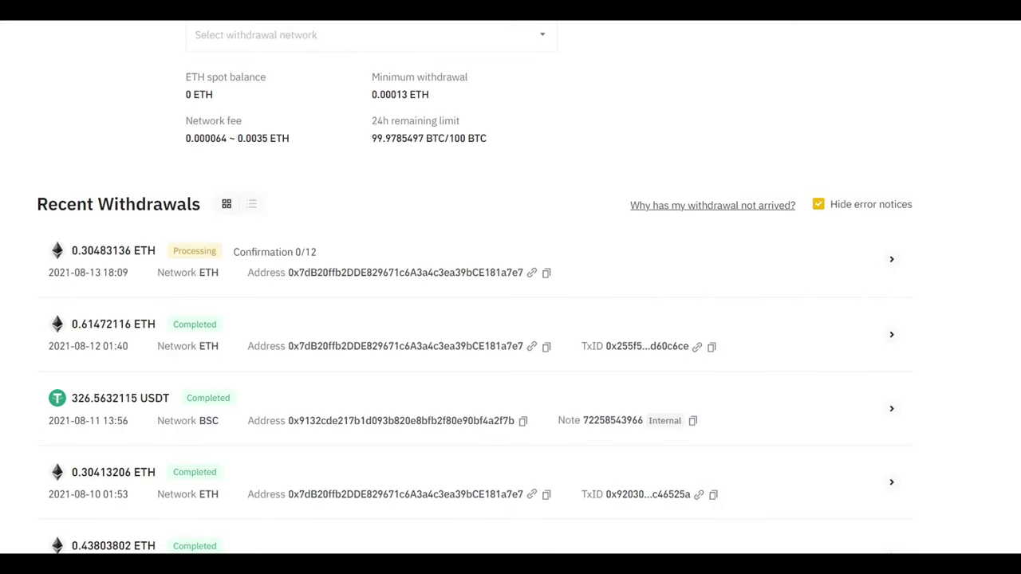
Check balances in the Binance Chain Wallet extension, then close it
{"action": "left_click", "coordinate": [905, 10]}
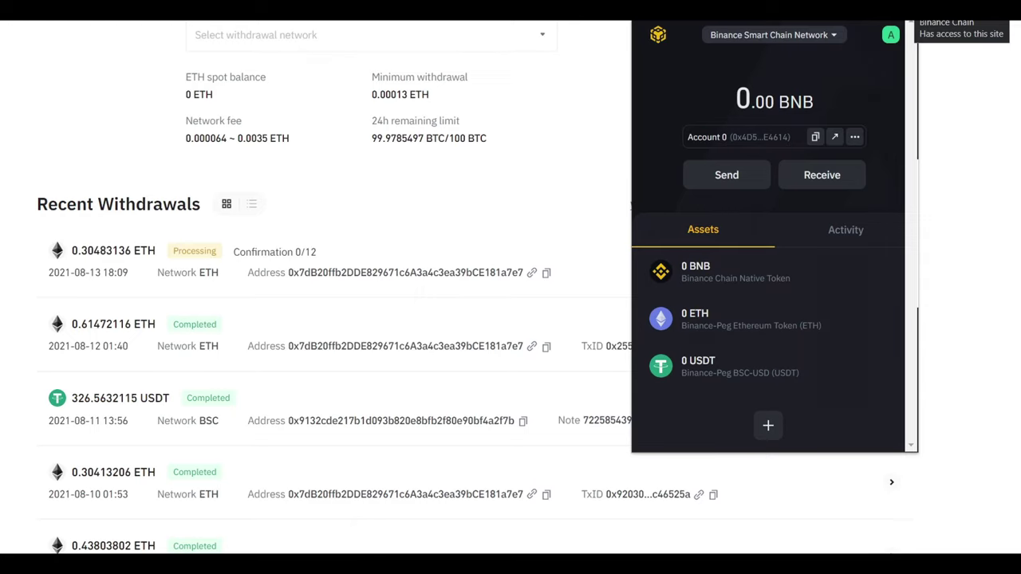
{"action": "left_click", "coordinate": [826, 24]}
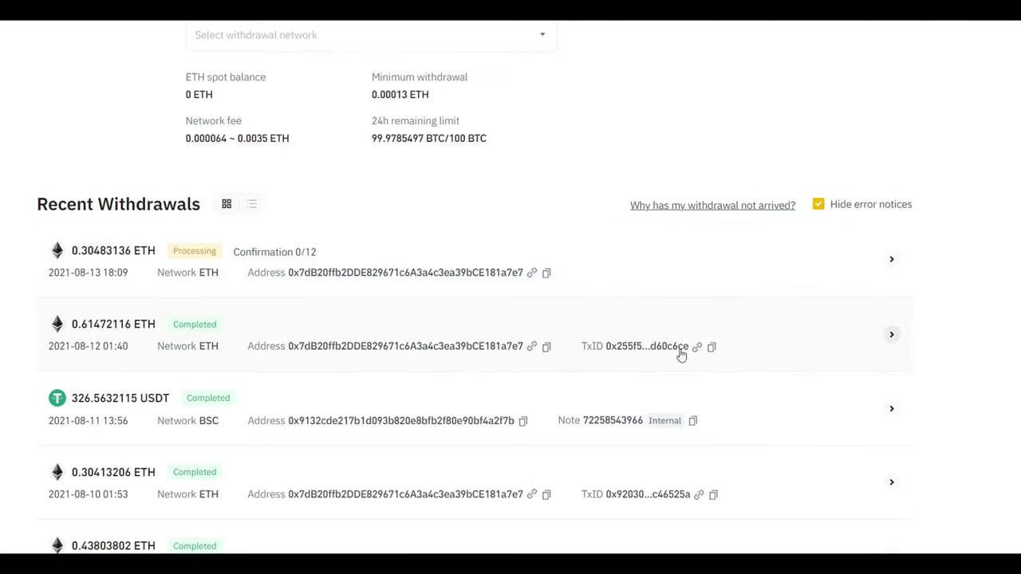
{"action": "scroll", "coordinate": [1011, 252], "scroll_direction": "up", "scroll_amount": 1}
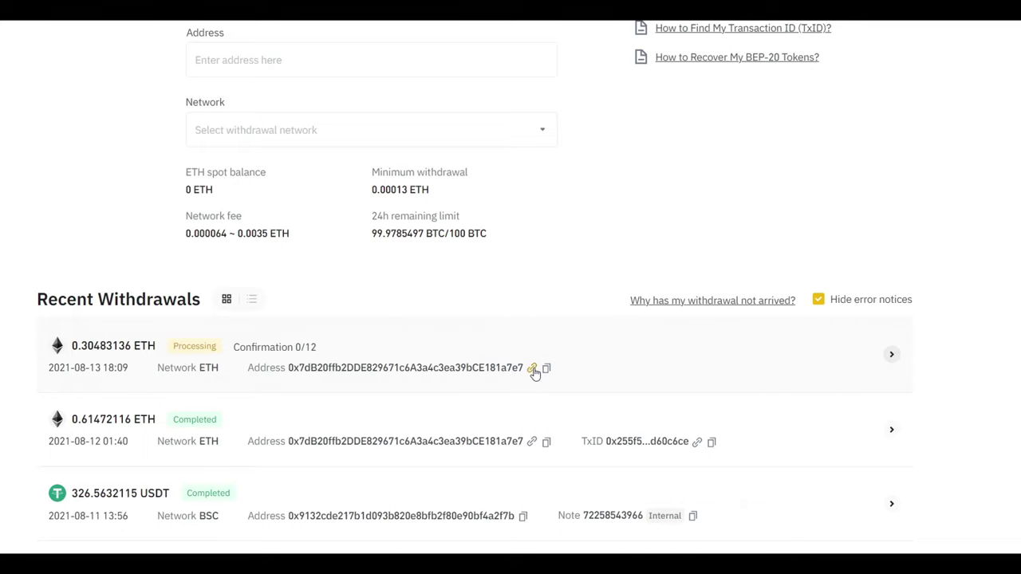
{"action": "left_click", "coordinate": [532, 368]}
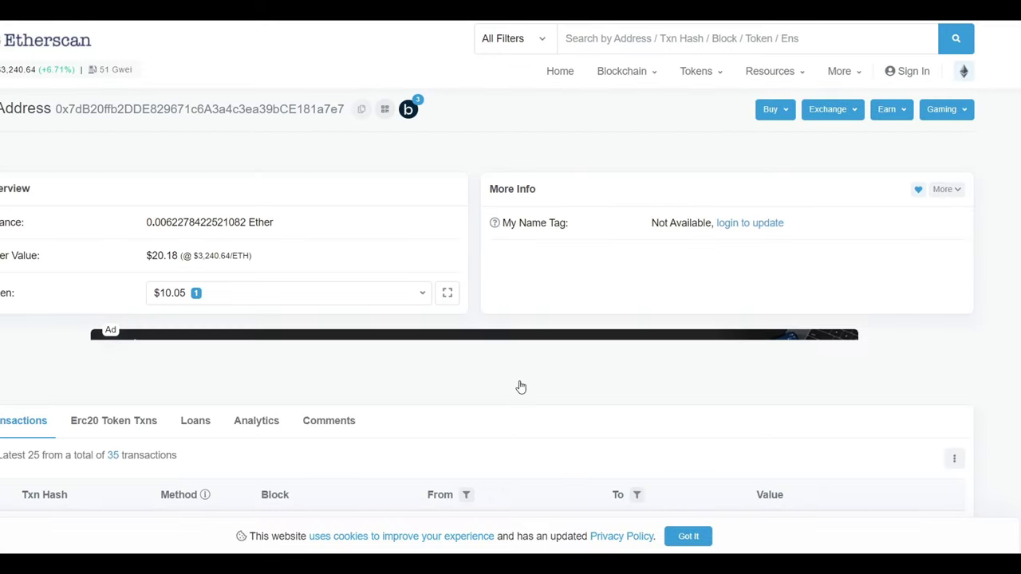
{"action": "scroll", "coordinate": [392, 217], "scroll_direction": "down", "scroll_amount": 2}
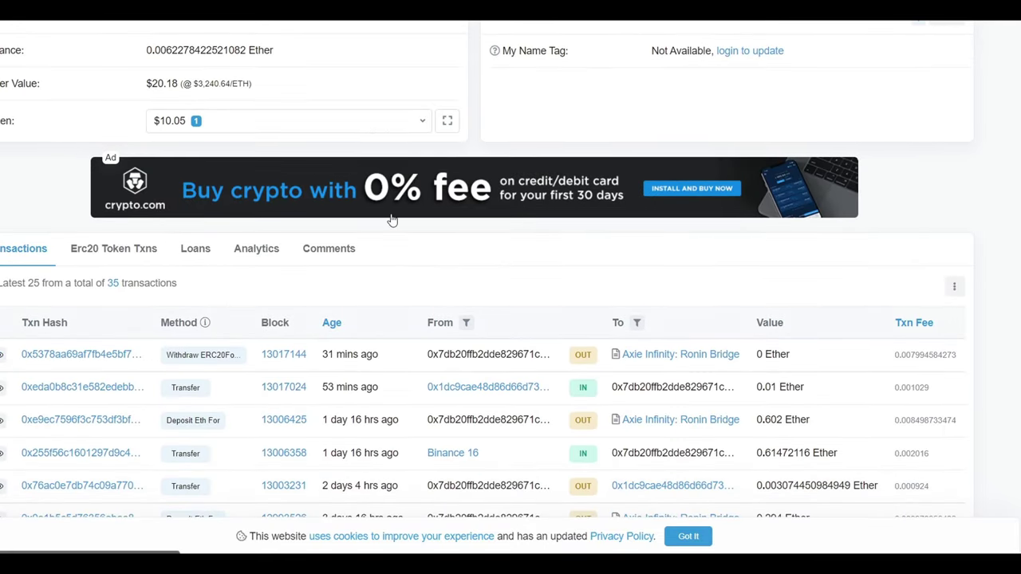
{"action": "scroll", "coordinate": [392, 218], "scroll_direction": "up", "scroll_amount": 2}
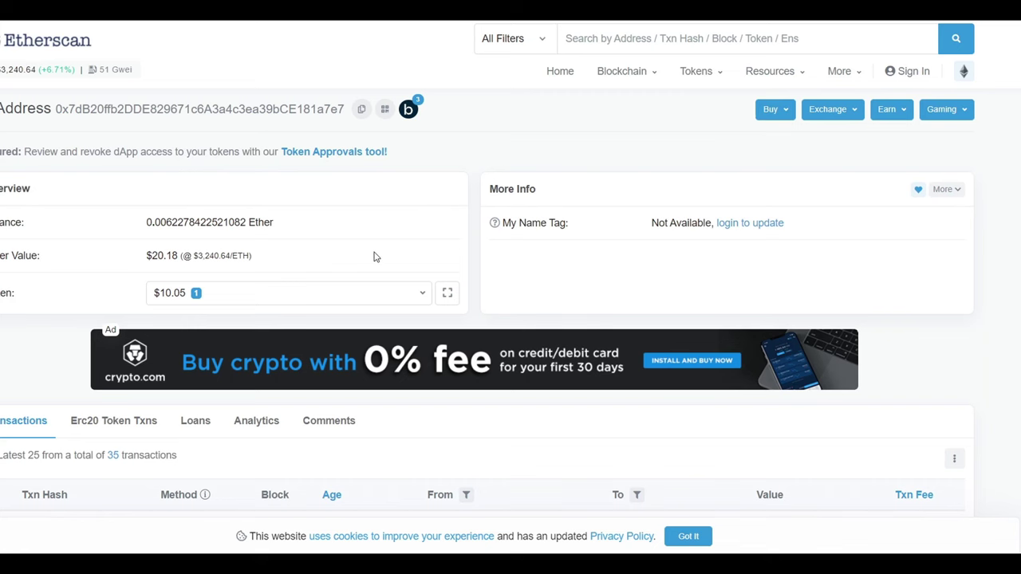
{"action": "scroll", "coordinate": [422, 250], "scroll_direction": "down", "scroll_amount": 2}
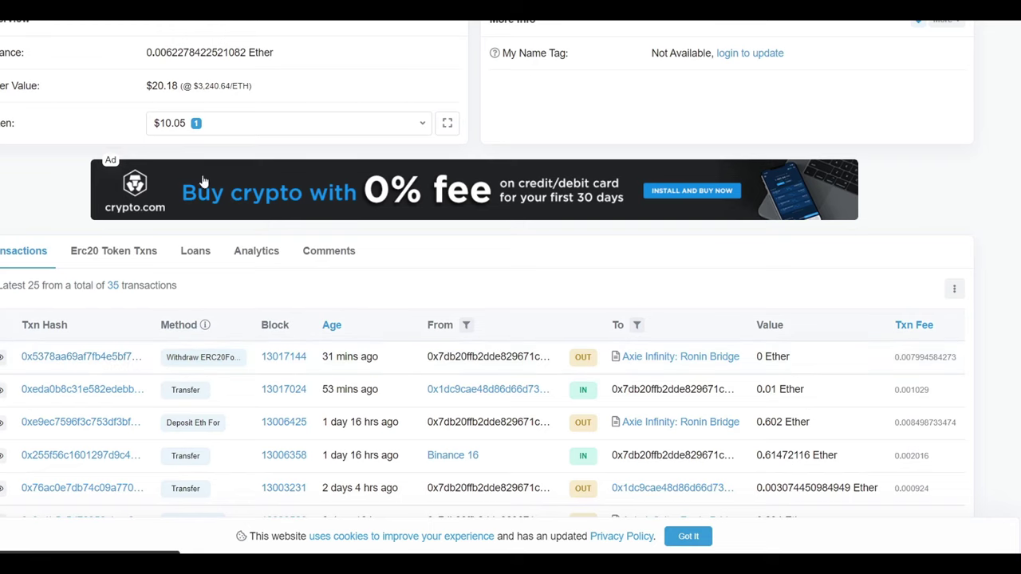
{"action": "scroll", "coordinate": [216, 158], "scroll_direction": "up", "scroll_amount": 3}
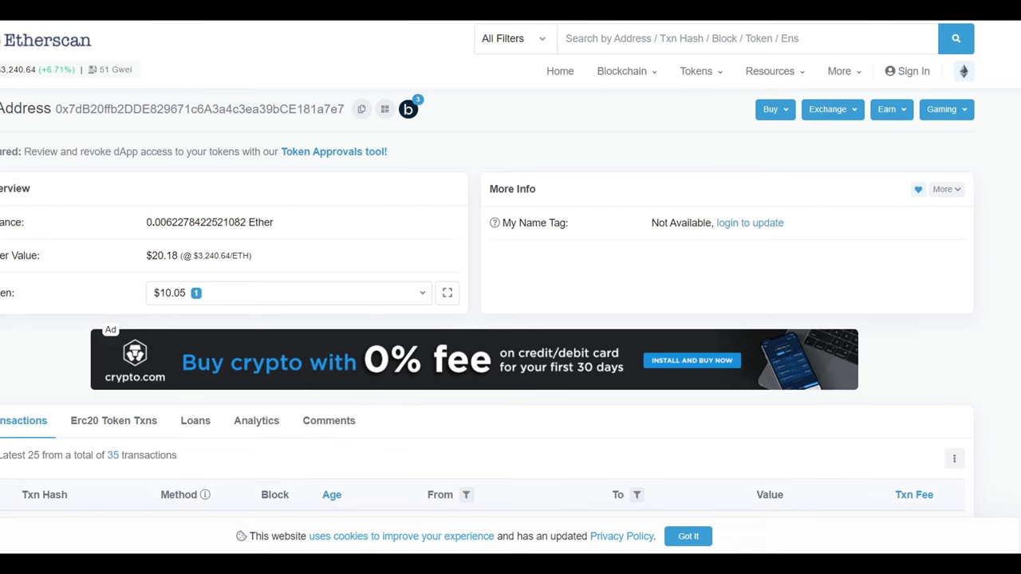
{"action": "key", "text": "super+shift+s"}
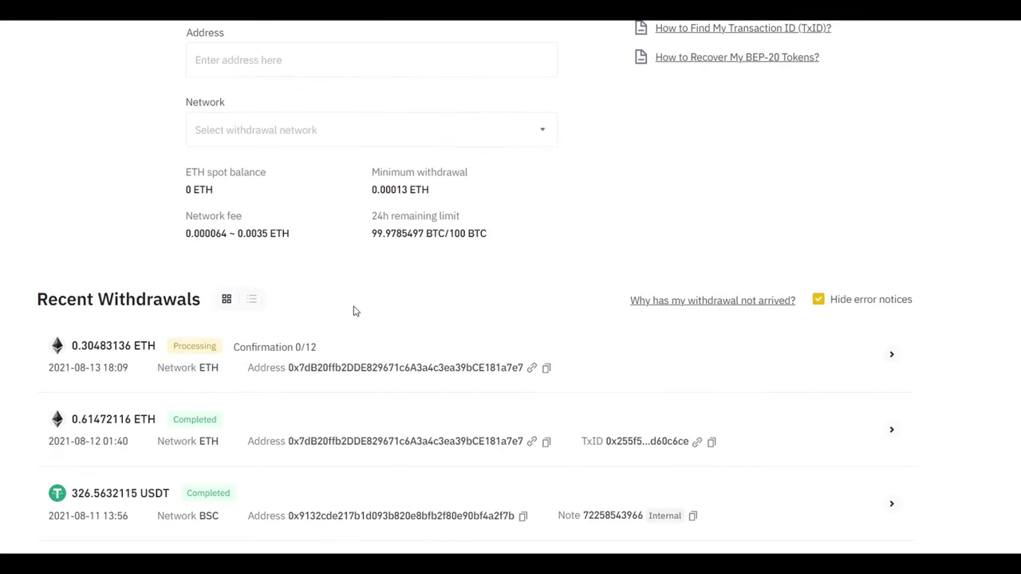
Open the processing withdrawal's details and view its transaction on Etherscan
{"action": "left_click", "coordinate": [704, 368]}
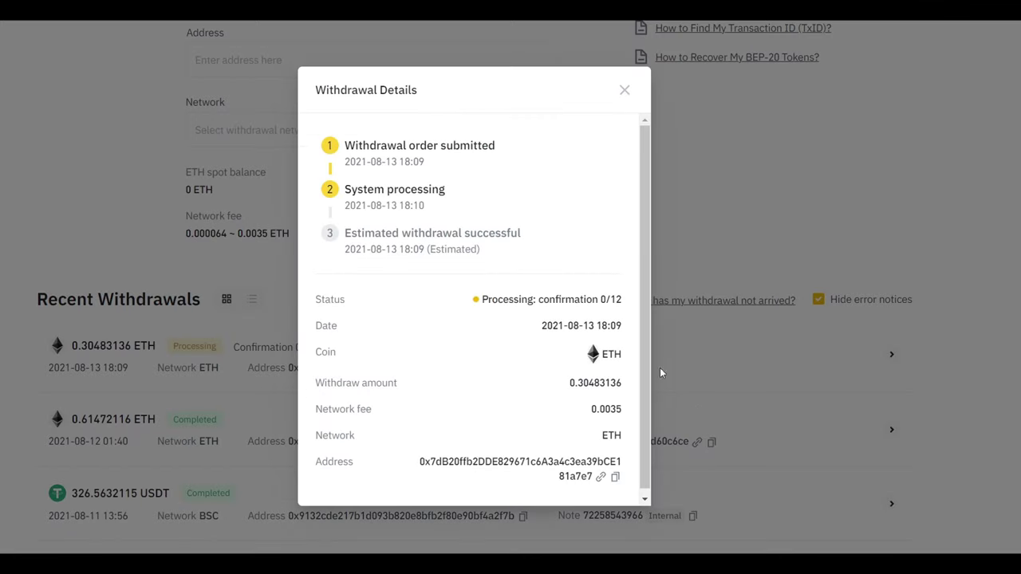
{"action": "scroll", "coordinate": [567, 394], "scroll_direction": "down", "scroll_amount": 1}
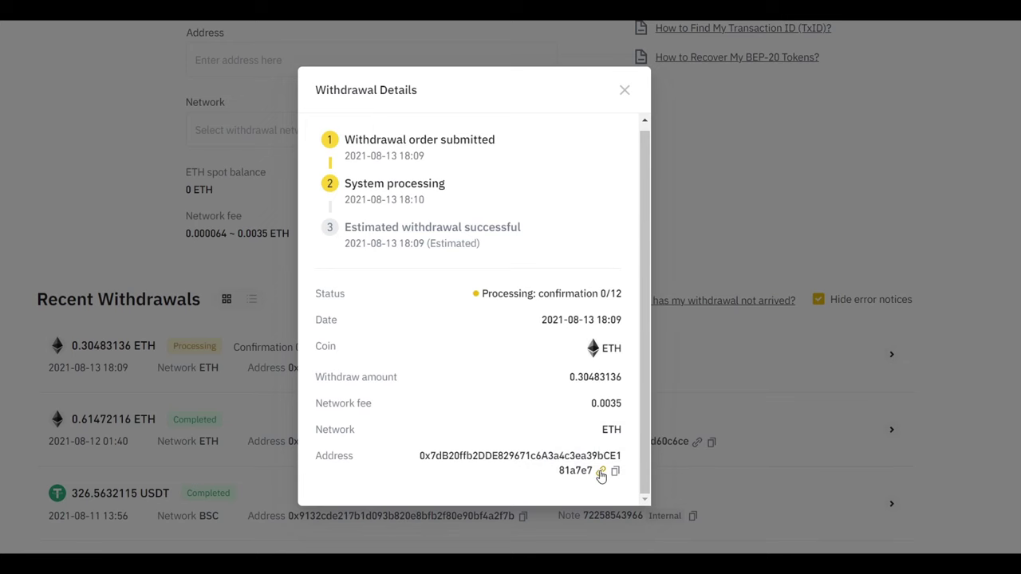
{"action": "left_click", "coordinate": [601, 476]}
{"action": "scroll", "coordinate": [582, 444], "scroll_direction": "down", "scroll_amount": 3}
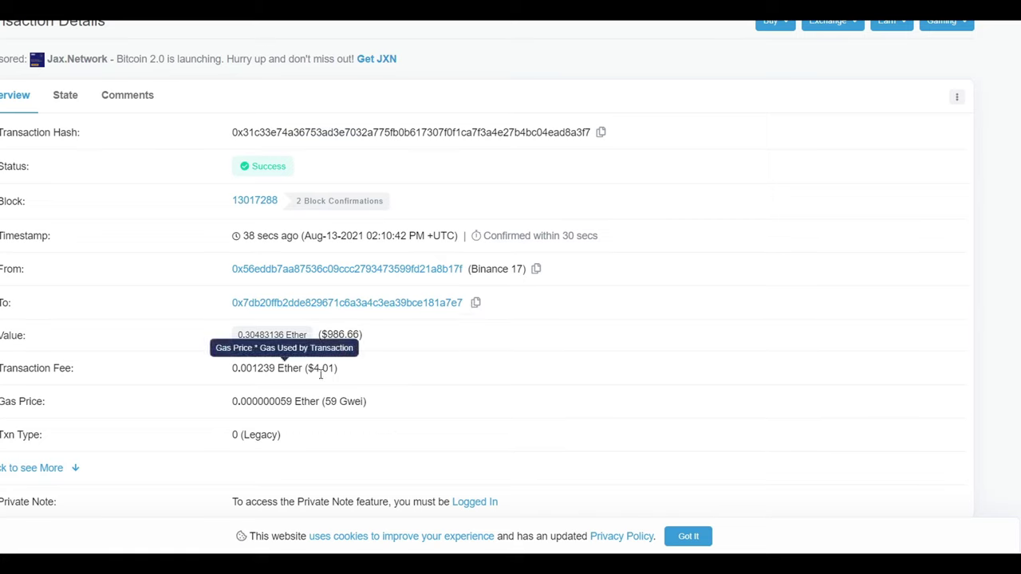
Inspect the 0.001239 Ether transaction fee, then bring up MetaMask showing 0.3111 ETH
{"action": "left_click_drag", "start_coordinate": [232, 368], "coordinate": [321, 375]}
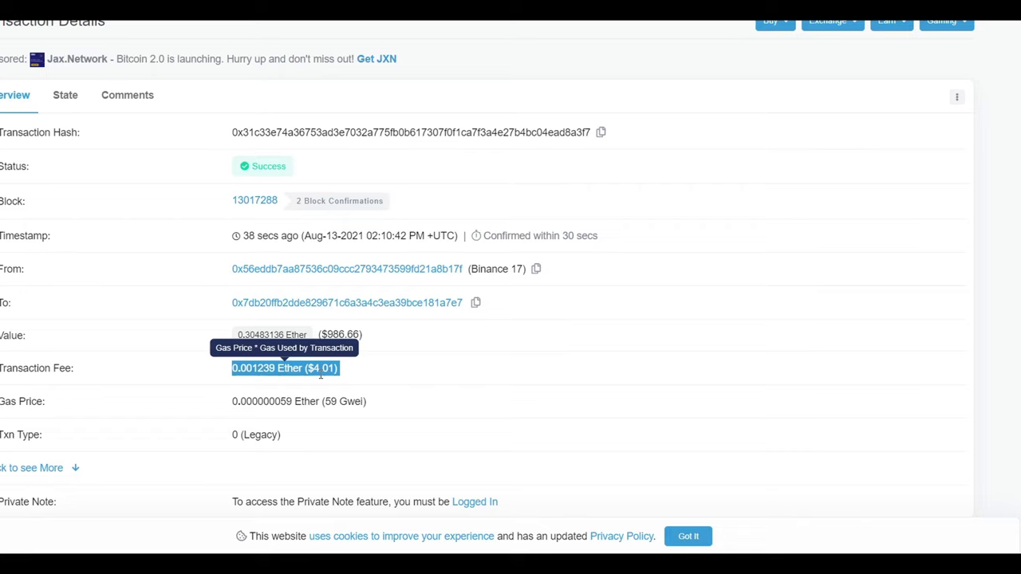
{"action": "left_click", "coordinate": [556, 409]}
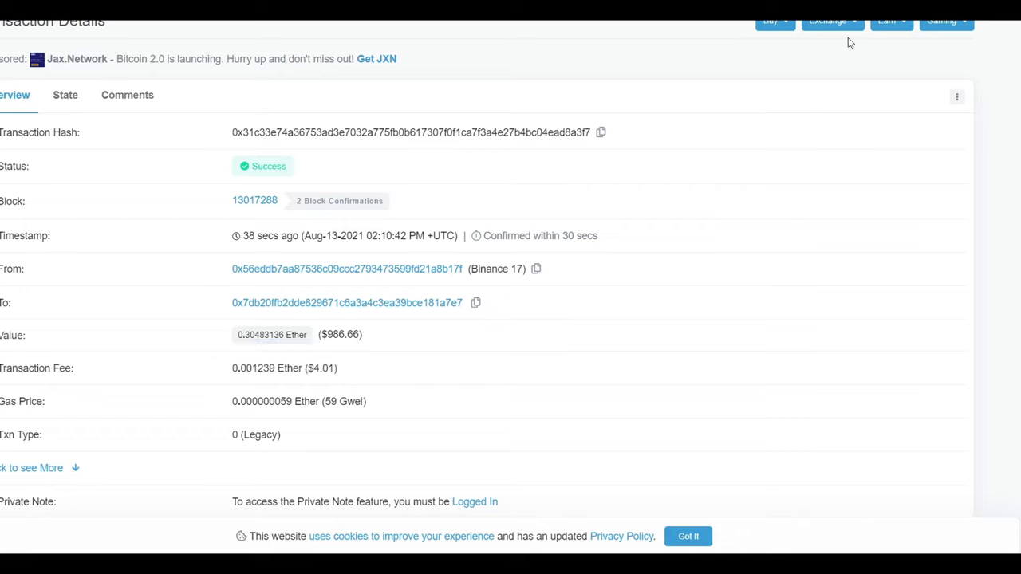
{"action": "key", "text": "alt+shift+m"}
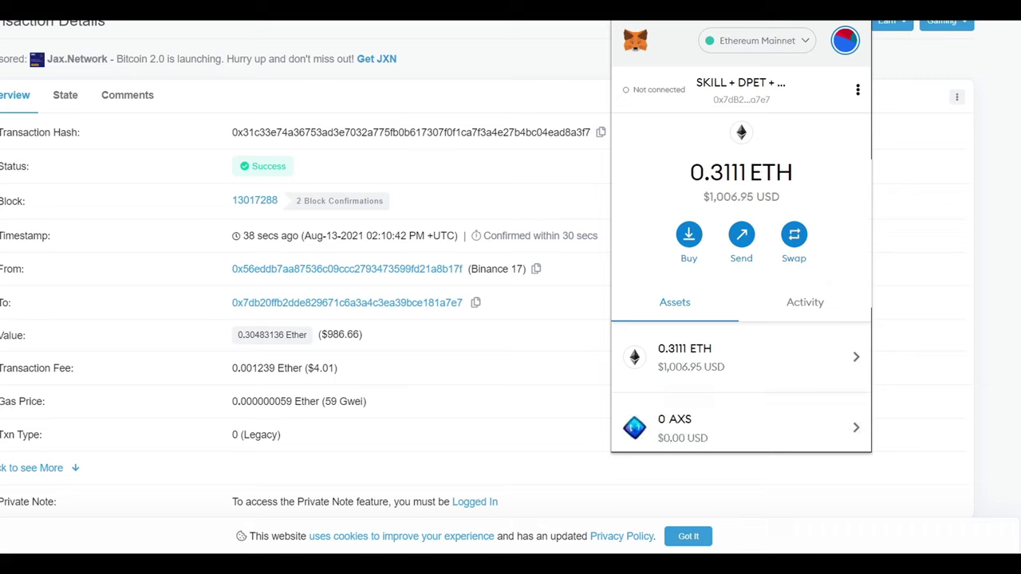
Confirm the incoming 0.304831 ETH in MetaMask's activity and go to the Ronin Bridge
{"action": "double_click", "coordinate": [734, 196]}
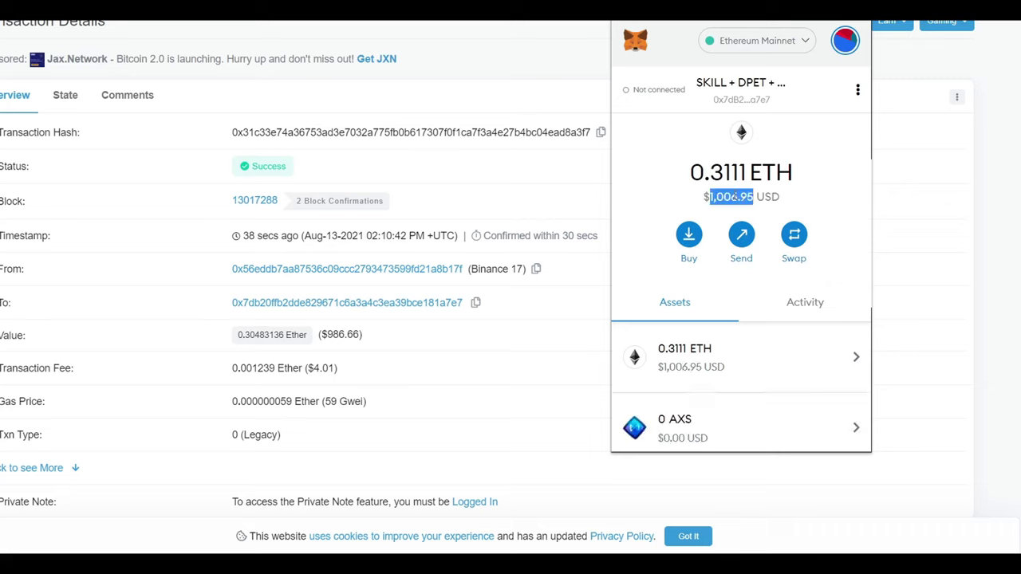
{"action": "key", "text": "shift+Left"}
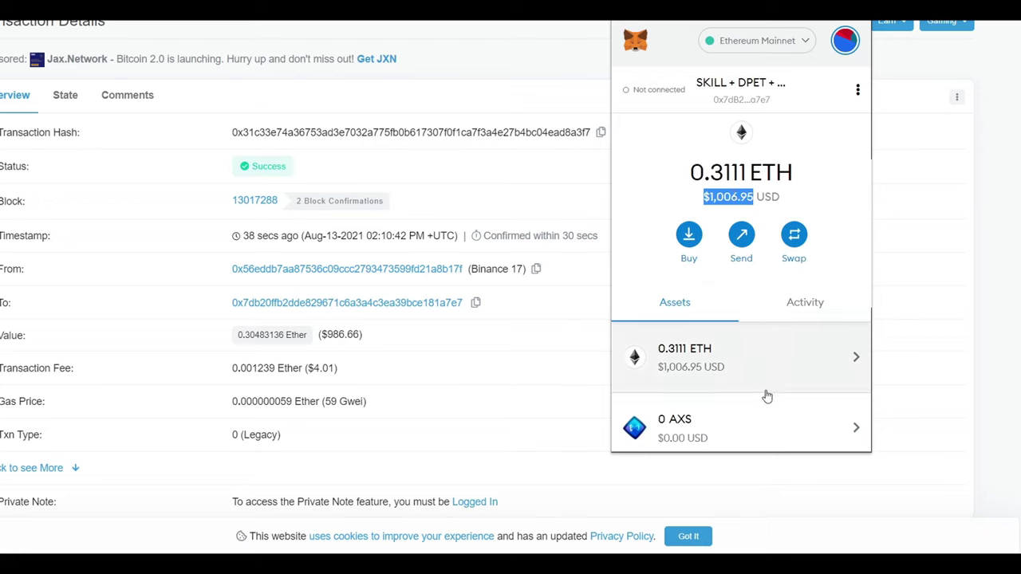
{"action": "left_click", "coordinate": [775, 310]}
{"action": "left_click", "coordinate": [664, 305]}
{"action": "left_click", "coordinate": [788, 305]}
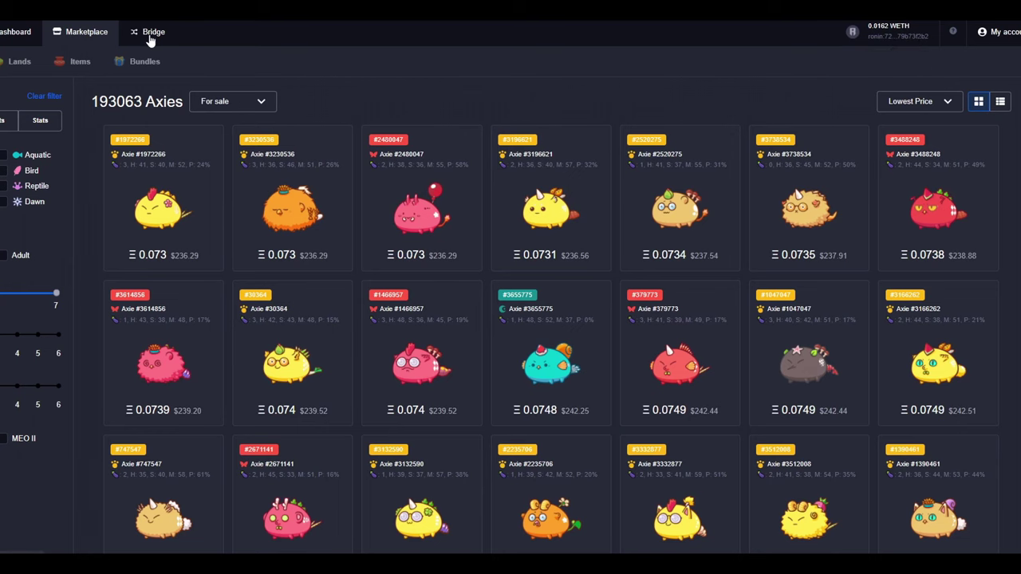
{"action": "left_click", "coordinate": [149, 35]}
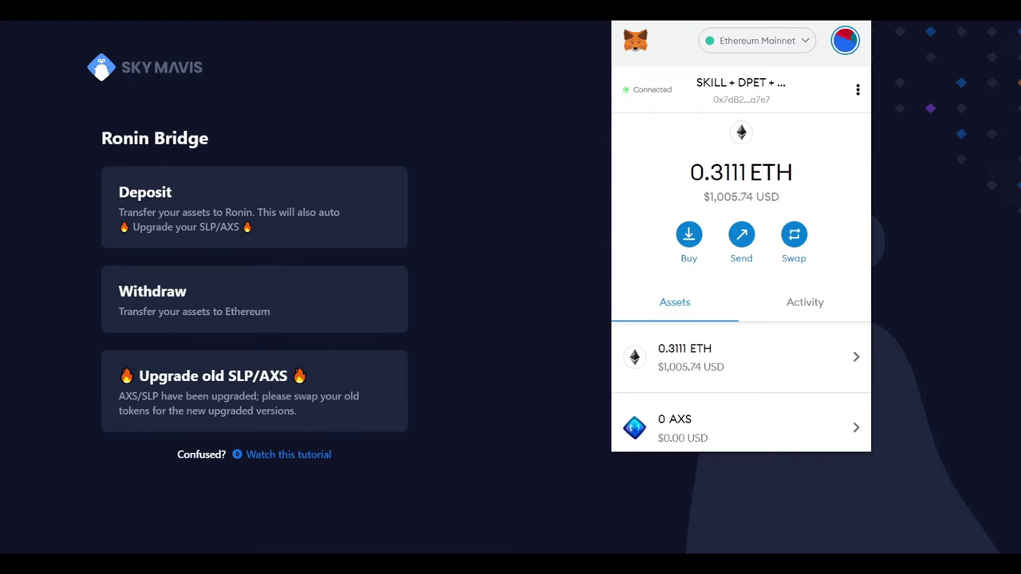
Close MetaMask, start a Ronin network deposit, and open the Ronin wallet showing 0.0162 WETH
{"action": "left_click", "coordinate": [508, 191]}
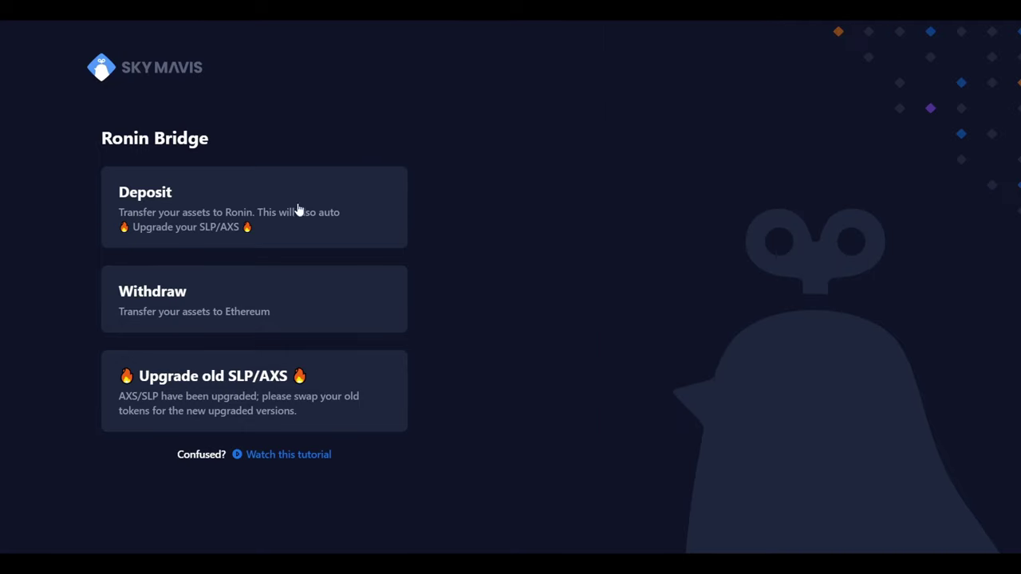
{"action": "left_click", "coordinate": [248, 224]}
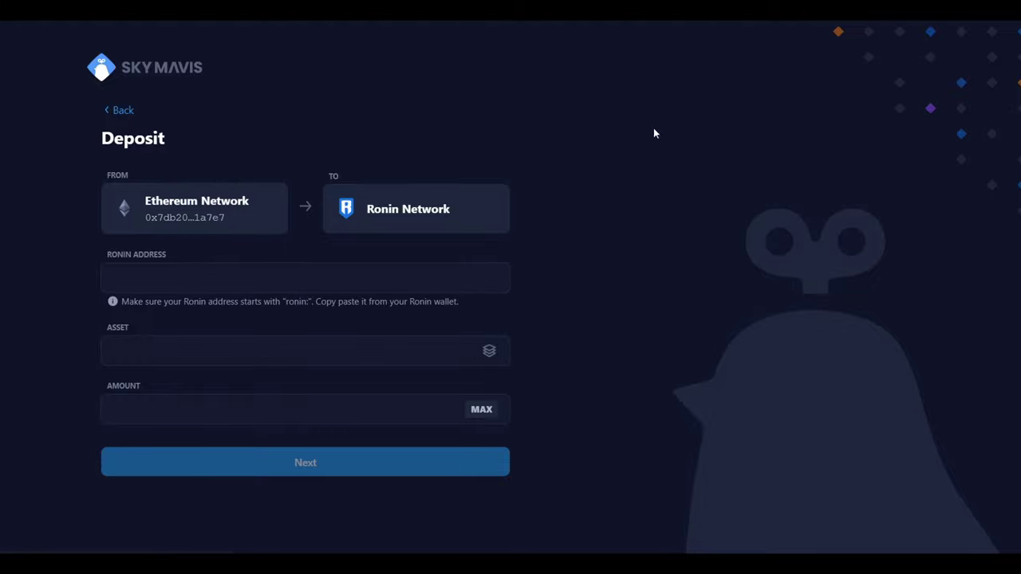
{"action": "key", "text": "alt+shift+m"}
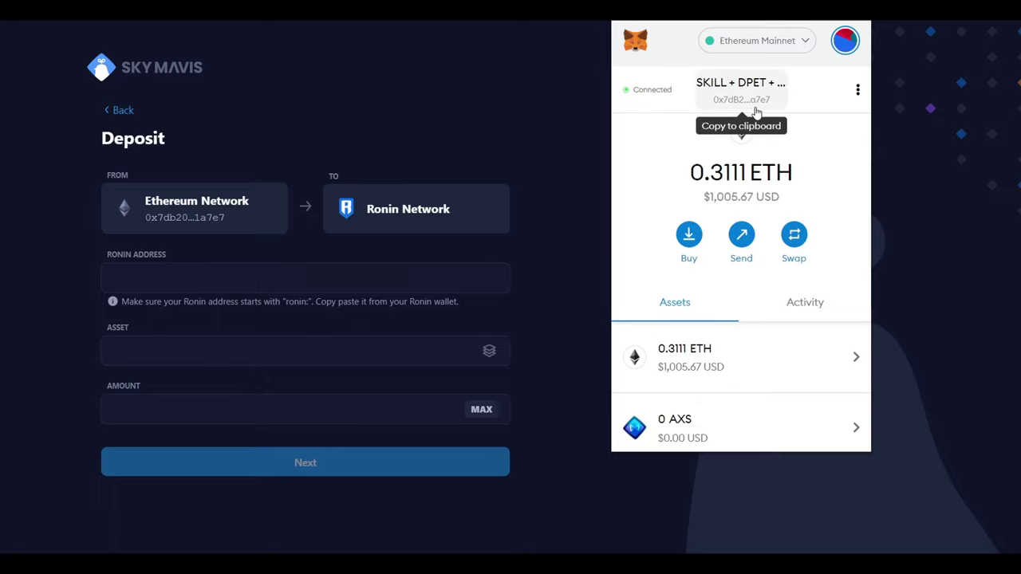
{"action": "left_click", "coordinate": [517, 227]}
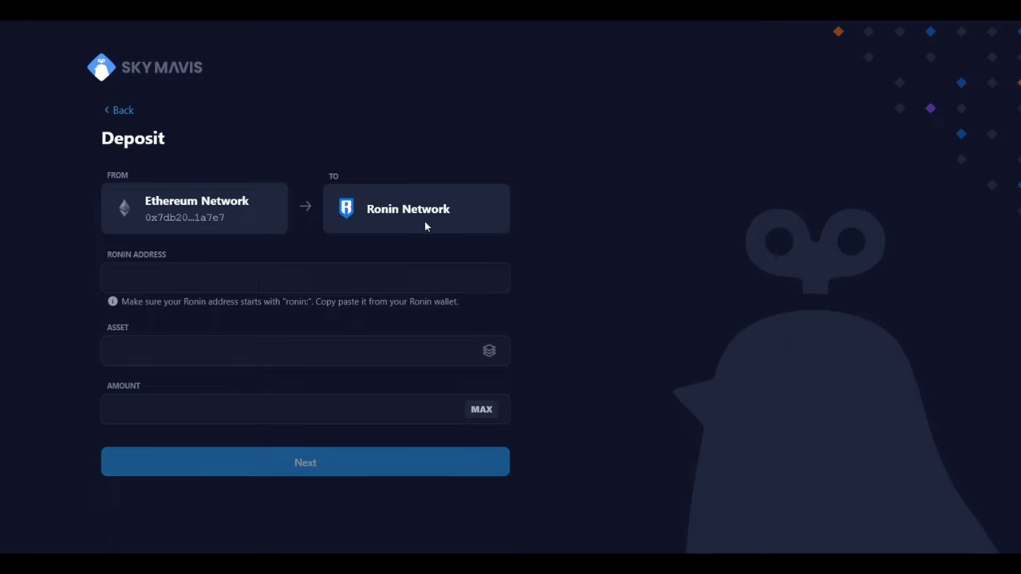
{"action": "key", "text": "alt+shift+r"}
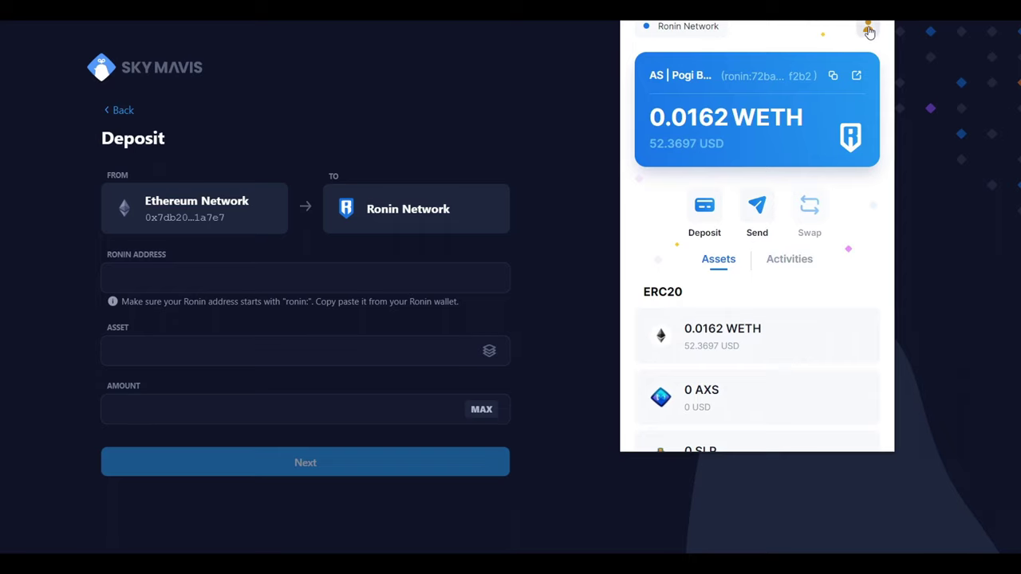
Switch the Ronin wallet to the Hatchery account and paste its address into the Ronin Address field
{"action": "left_click", "coordinate": [869, 30]}
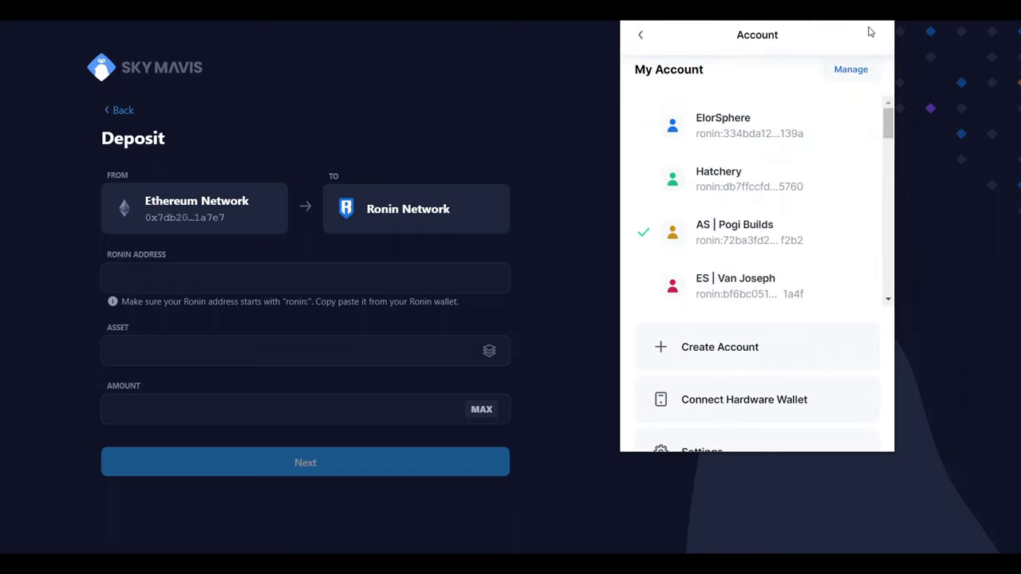
{"action": "left_click", "coordinate": [786, 174]}
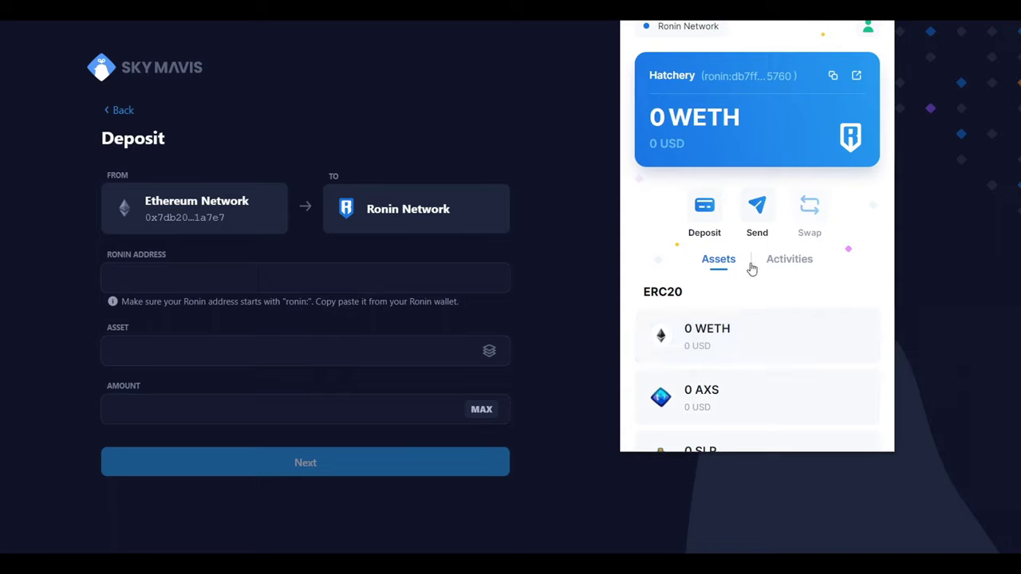
{"action": "left_click", "coordinate": [833, 75]}
{"action": "left_click", "coordinate": [333, 272]}
{"action": "key", "text": "ctrl+v"}
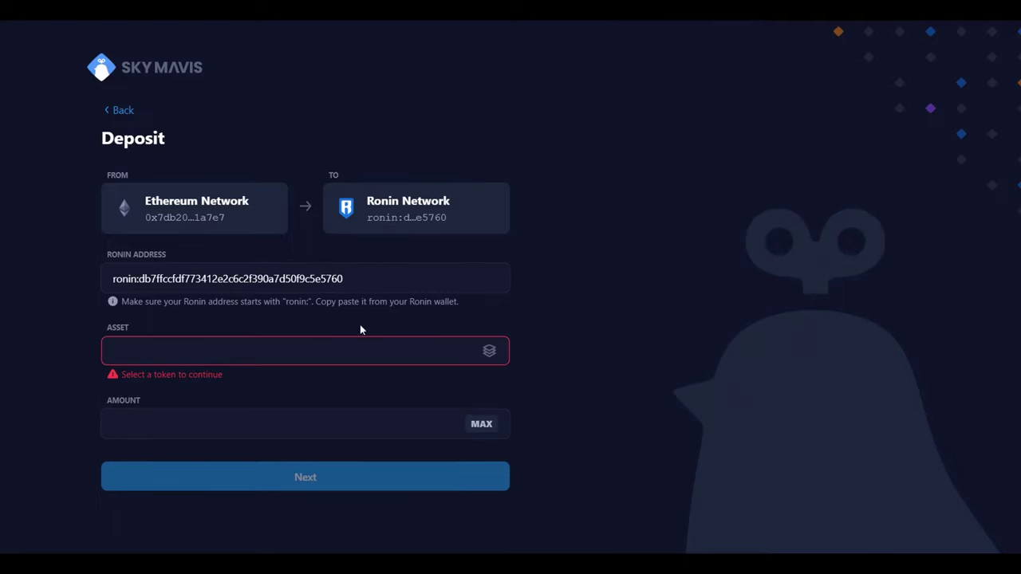
Choose ETH as the deposit asset and use MAX for the full 0.3111 ETH balance
{"action": "left_click", "coordinate": [490, 352]}
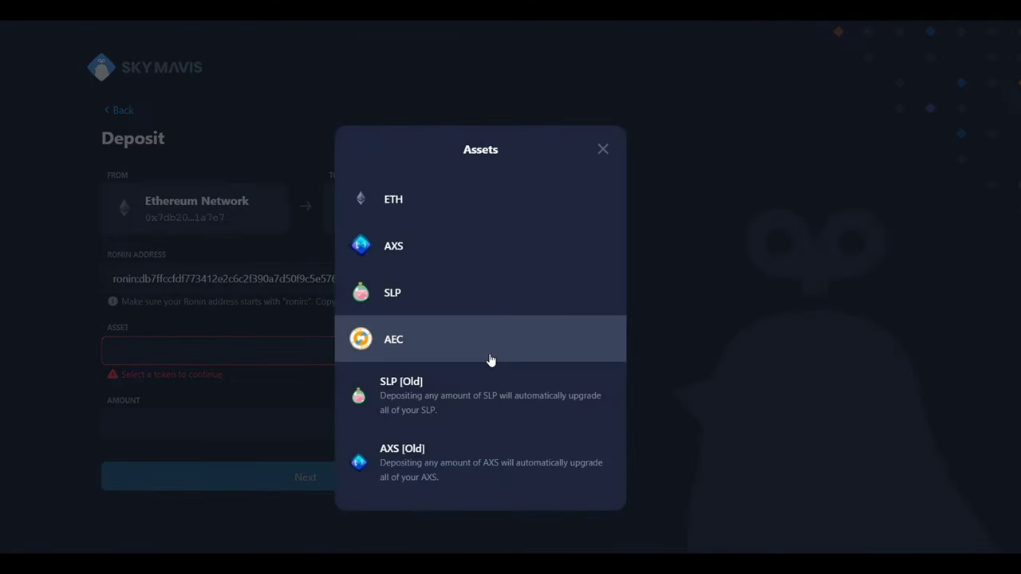
{"action": "left_click", "coordinate": [516, 213]}
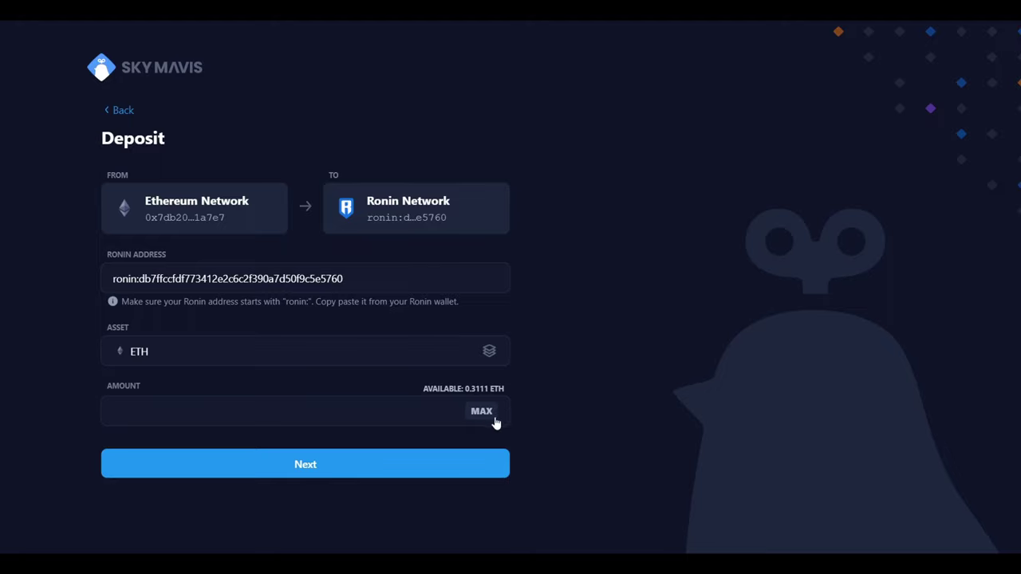
{"action": "left_click", "coordinate": [492, 420]}
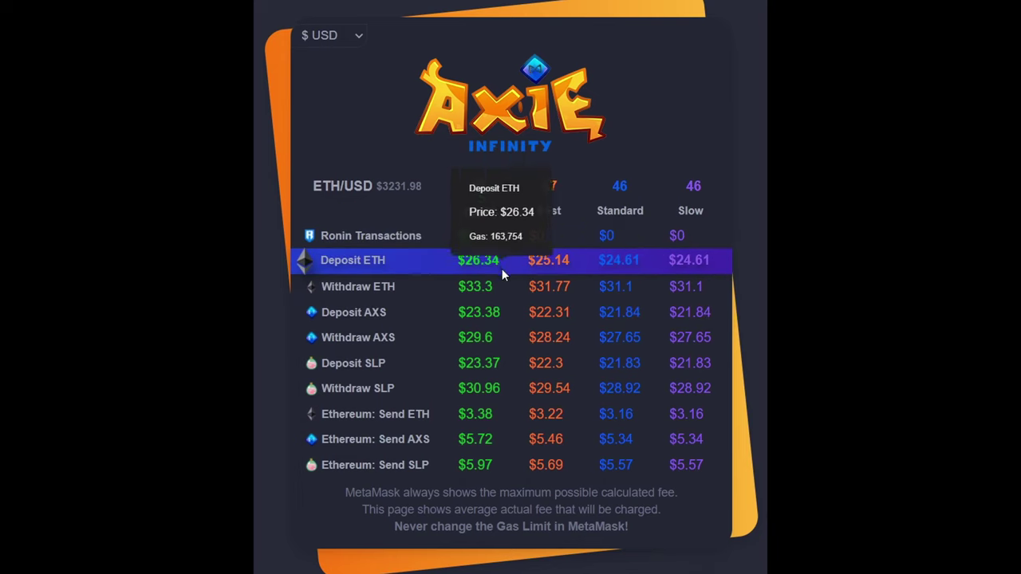
Show all Axie gas fees in ETH and highlight the 0.0082 Rapid Deposit ETH fee
{"action": "left_click", "coordinate": [358, 37]}
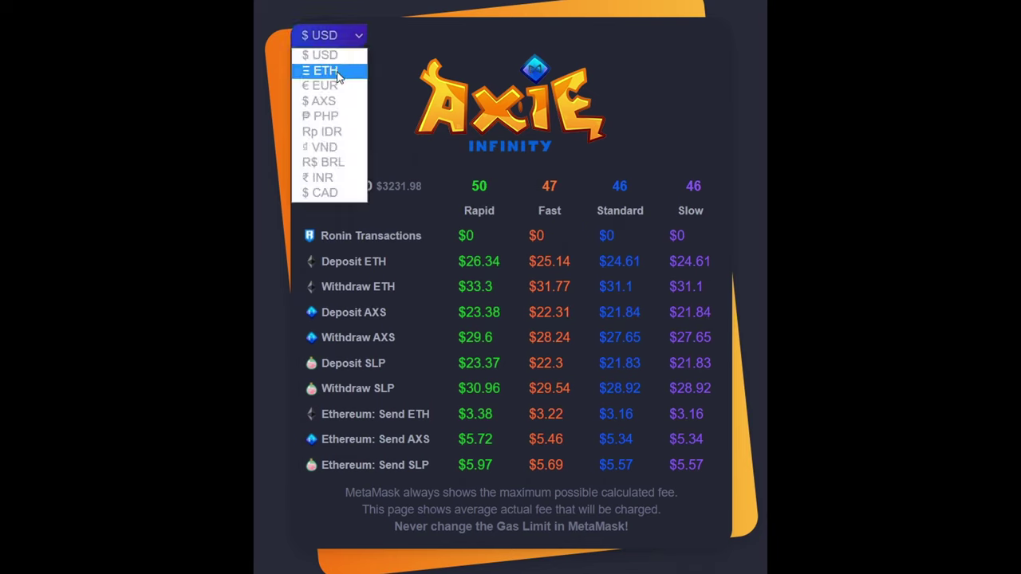
{"action": "left_click", "coordinate": [339, 70]}
{"action": "mouse_move", "coordinate": [489, 263]}
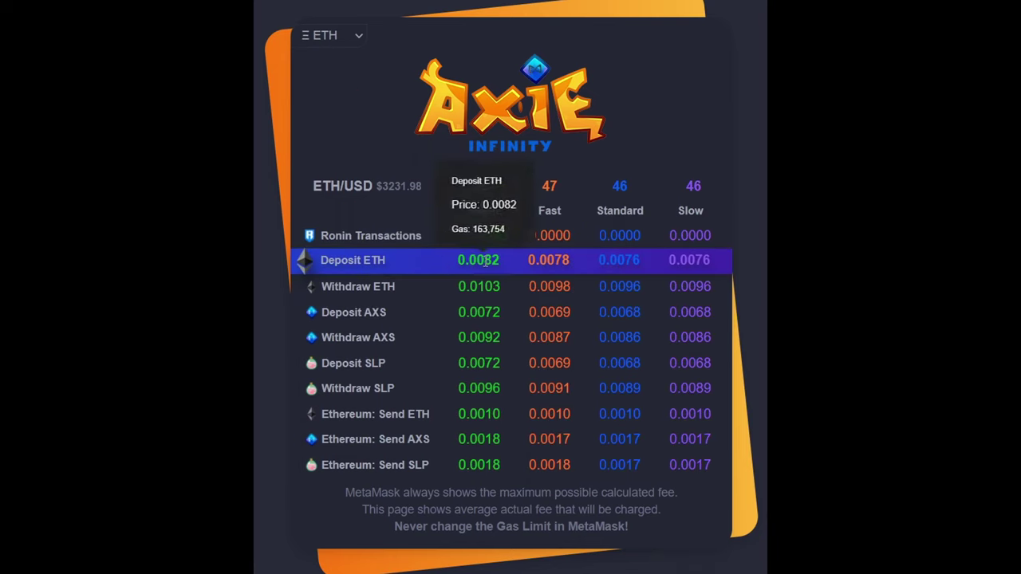
{"action": "left_click_drag", "start_coordinate": [485, 262], "coordinate": [500, 261]}
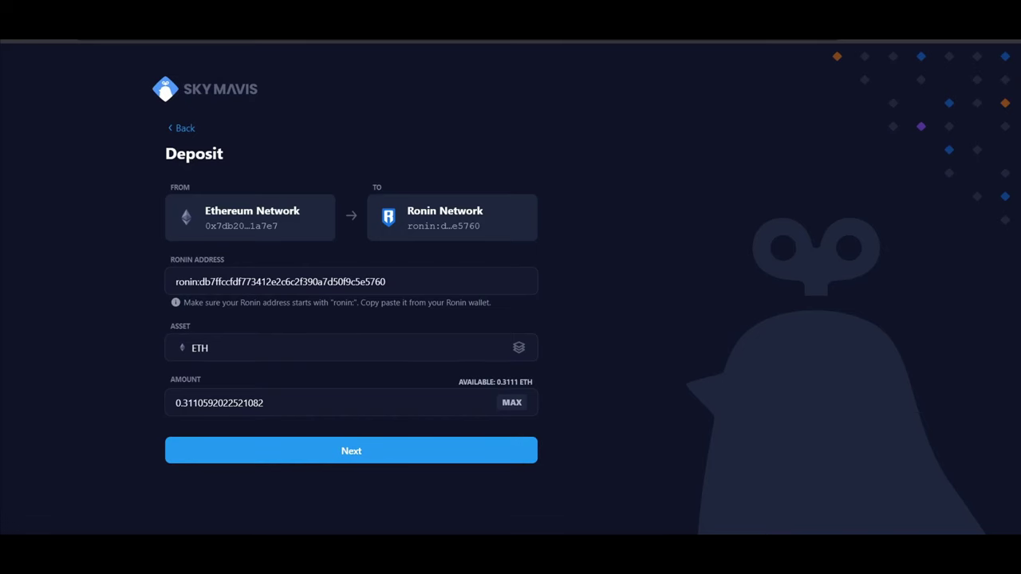
Calculate 0.31159 minus 0.0082 in the Calculator app
{"action": "type", "text": "cal"}
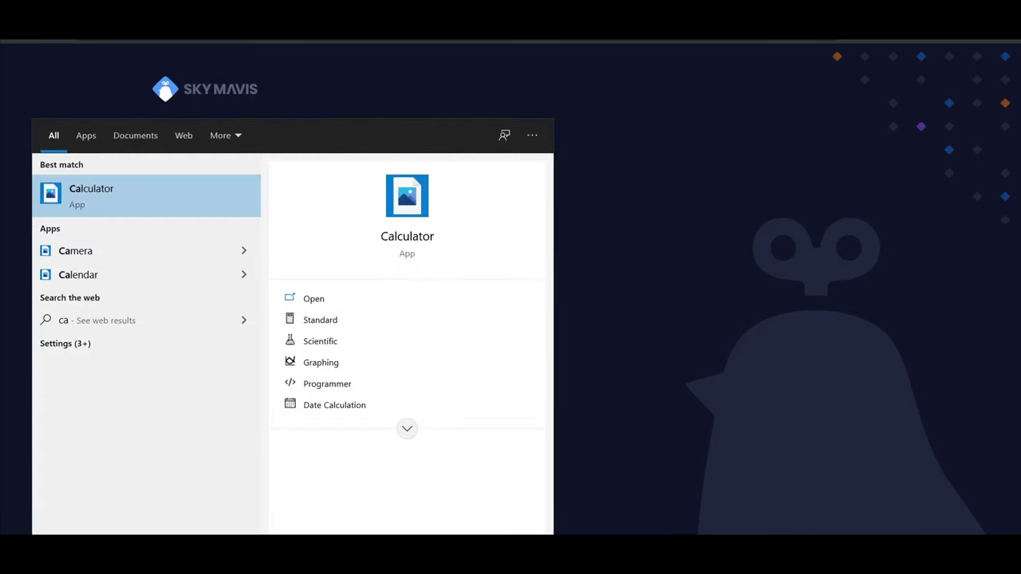
{"action": "left_click", "coordinate": [159, 193]}
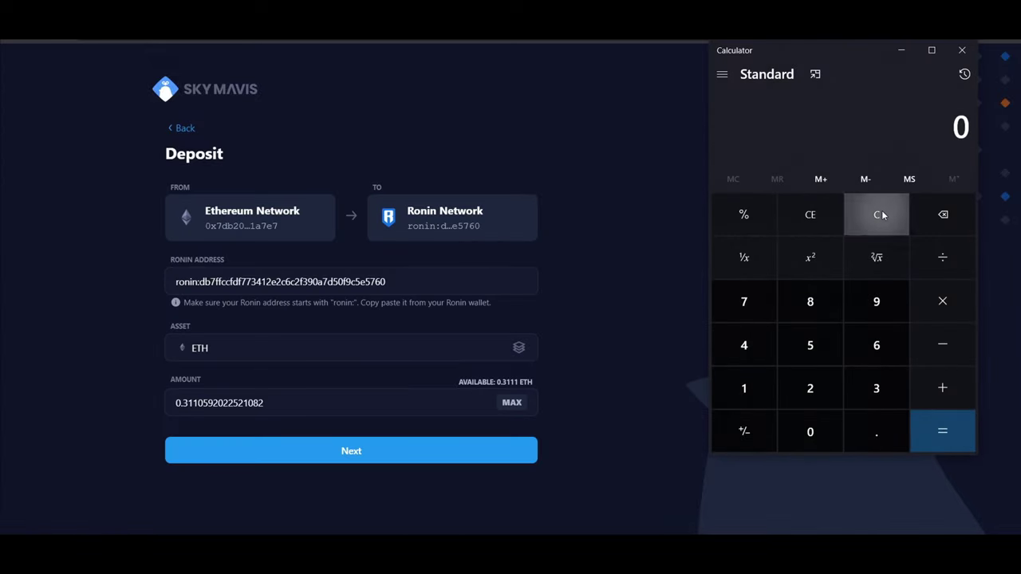
{"action": "type", "text": ".31"}
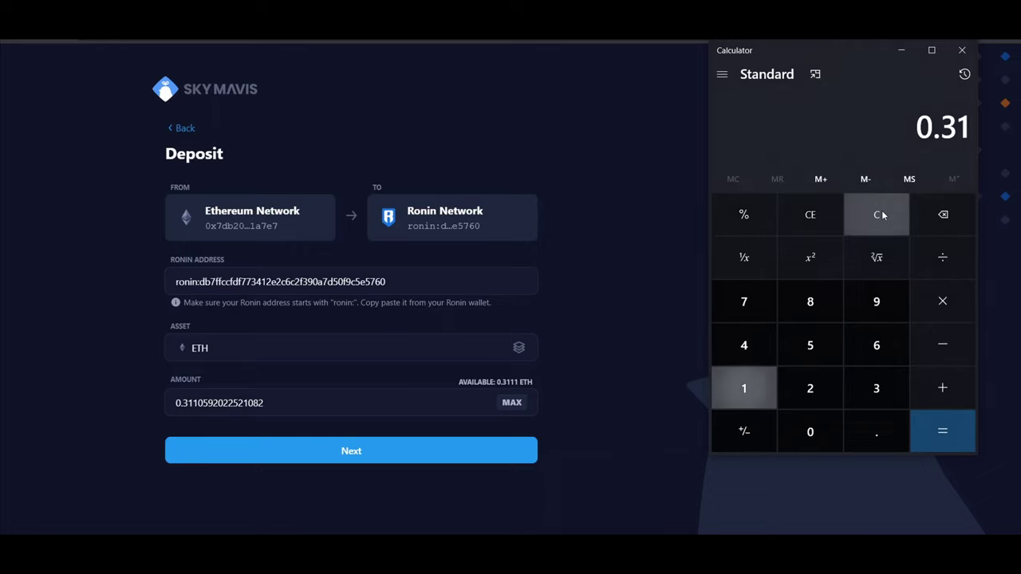
{"action": "type", "text": "159"}
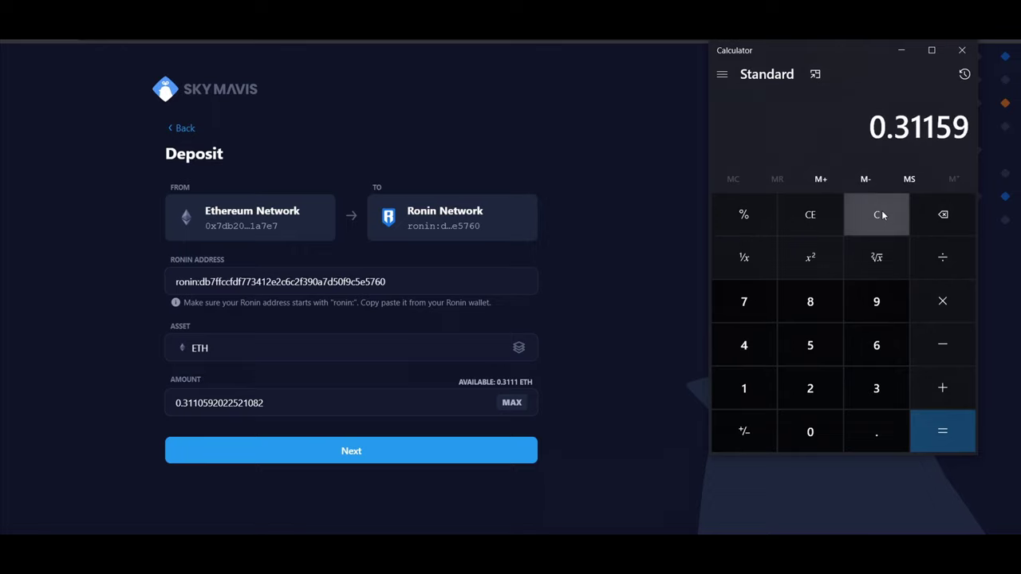
{"action": "key", "text": "minus"}
{"action": "type", "text": ".0082"}
{"action": "key", "text": "Return"}
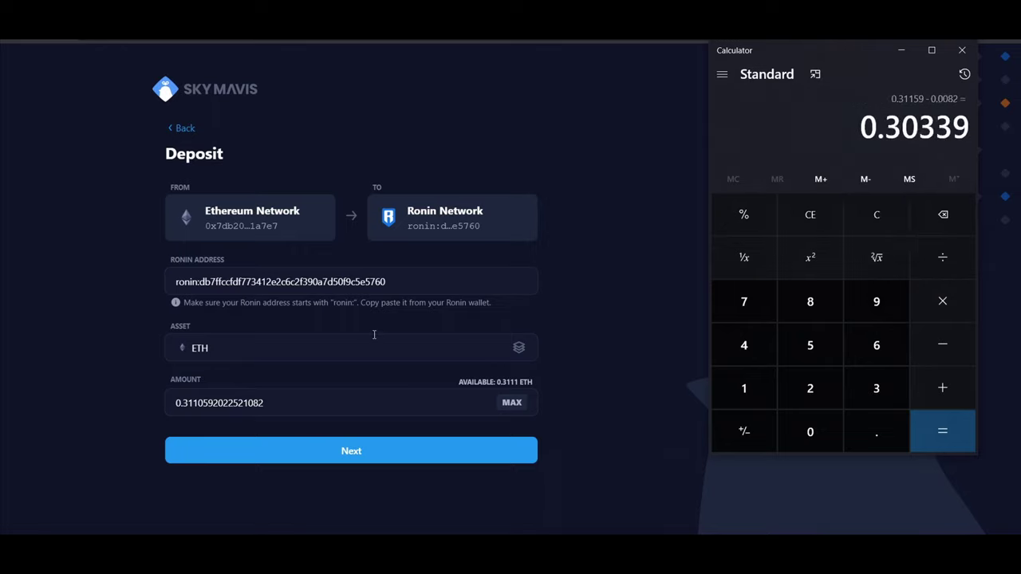
Set the deposit amount to 0.3034 ETH and confirm the deposit
{"action": "left_click_drag", "start_coordinate": [274, 406], "coordinate": [132, 414]}
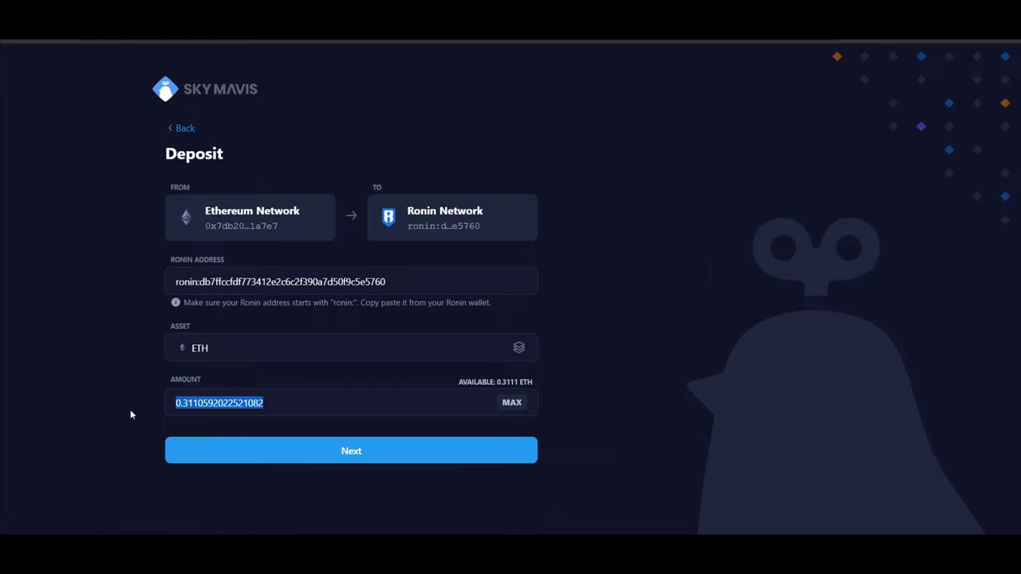
{"action": "type", "text": "0"}
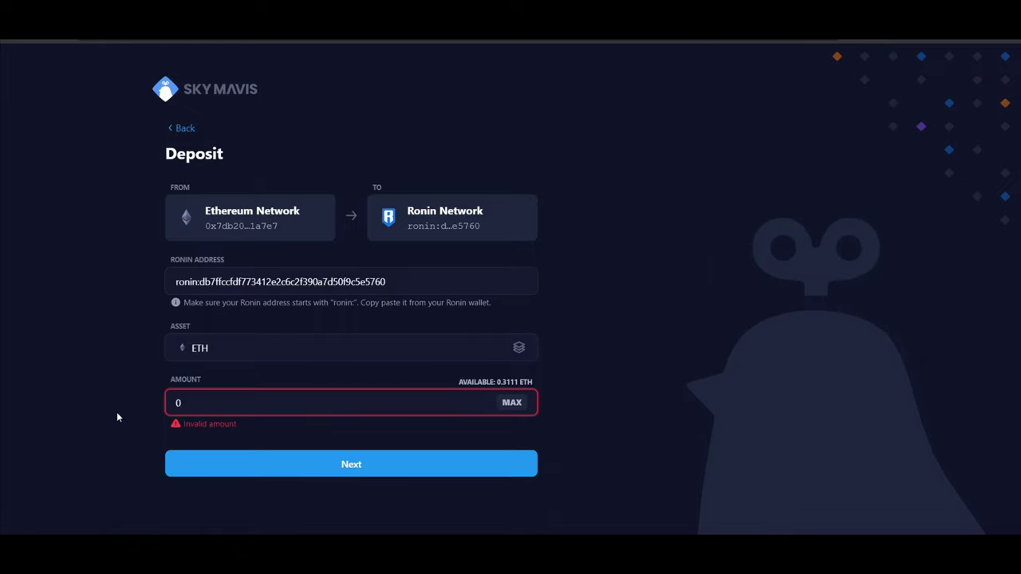
{"action": "type", "text": ".303"}
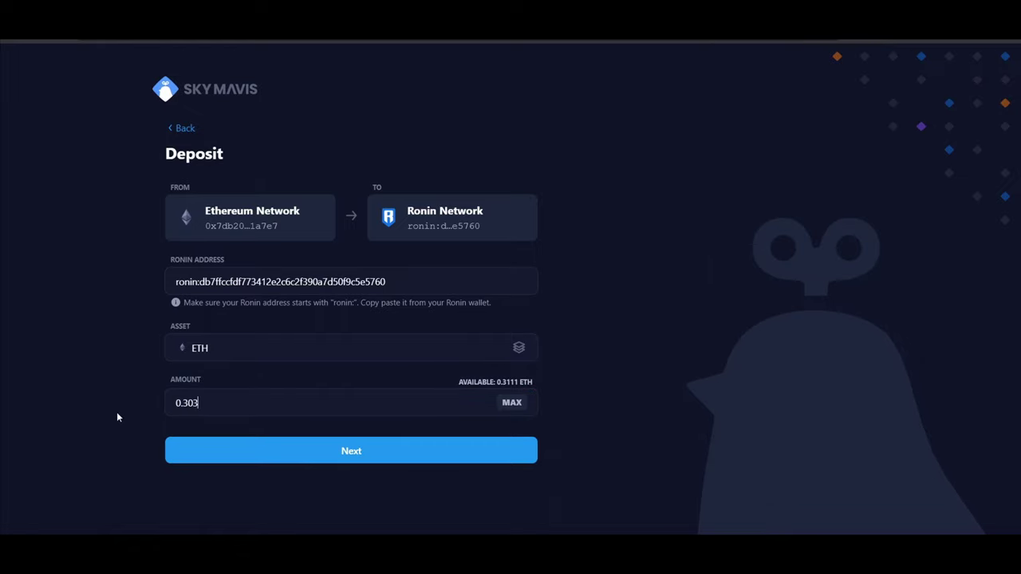
{"action": "type", "text": "4"}
{"action": "key", "text": "alt+Tab"}
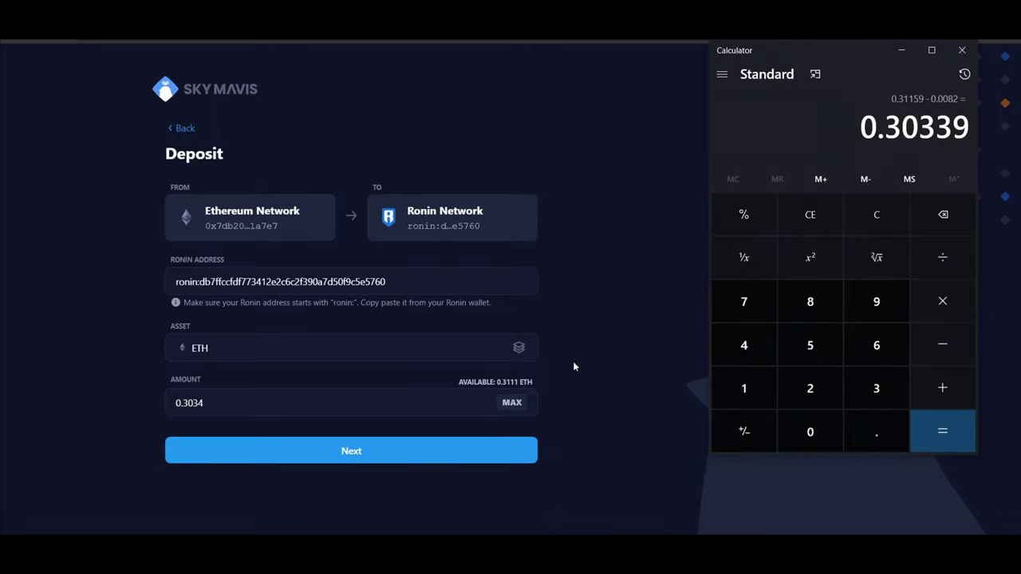
{"action": "left_click", "coordinate": [624, 383]}
{"action": "left_click", "coordinate": [463, 461]}
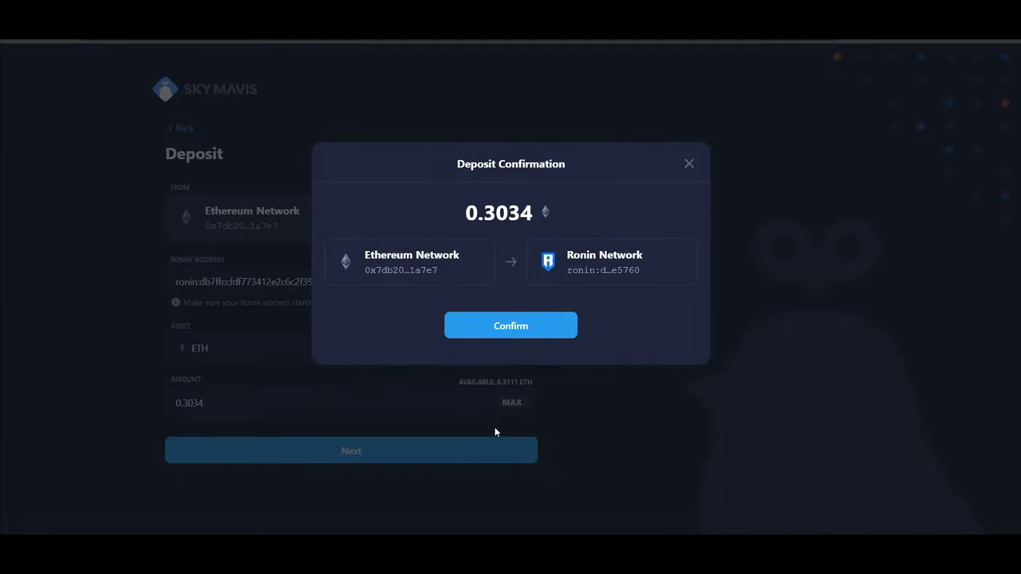
{"action": "left_click", "coordinate": [554, 329]}
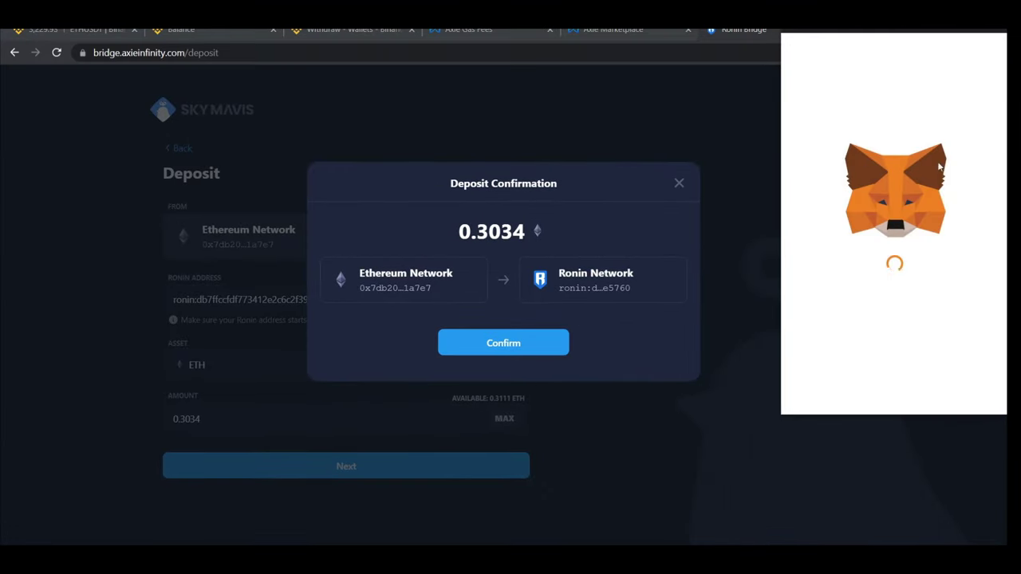